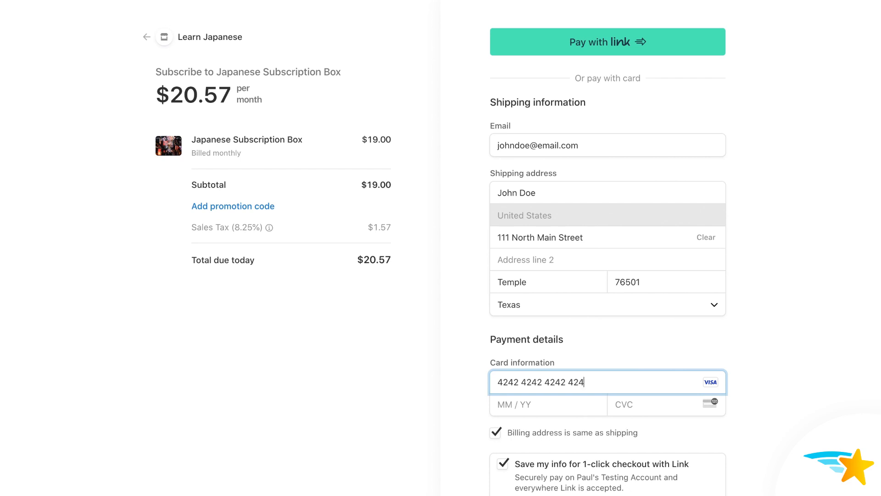
# Finish the card details and apply the 25OFF promotion code.
pyautogui.write('1125')
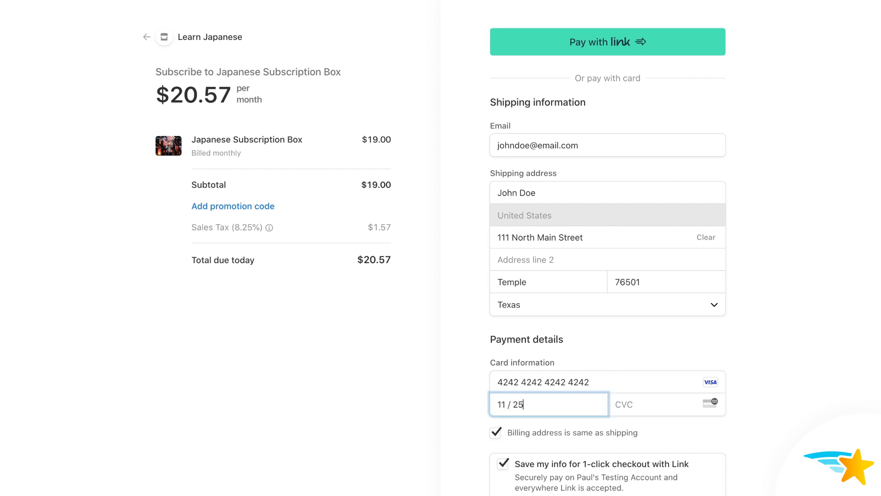
pyautogui.write('123')
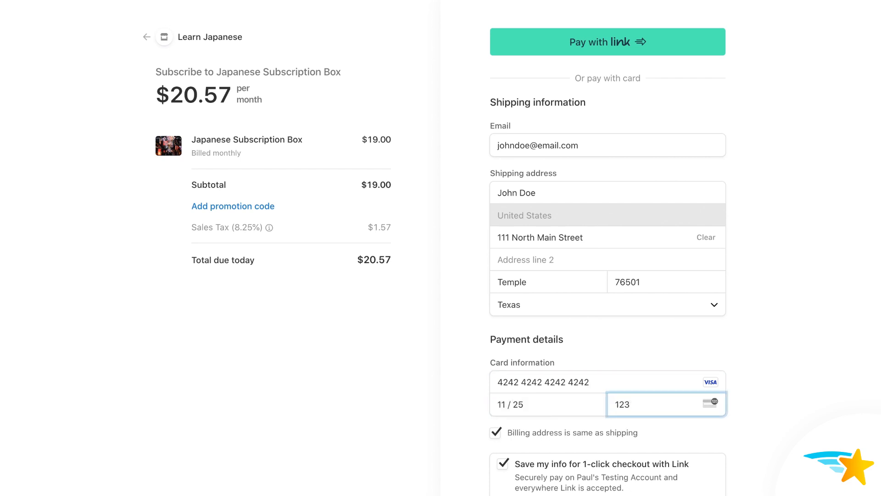
pyautogui.click(270, 206)
pyautogui.write('25OFF')
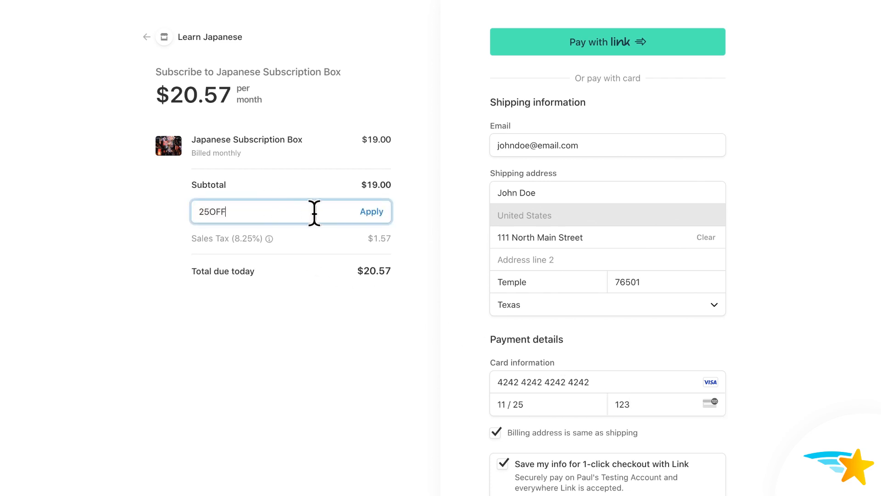
pyautogui.click(371, 212)
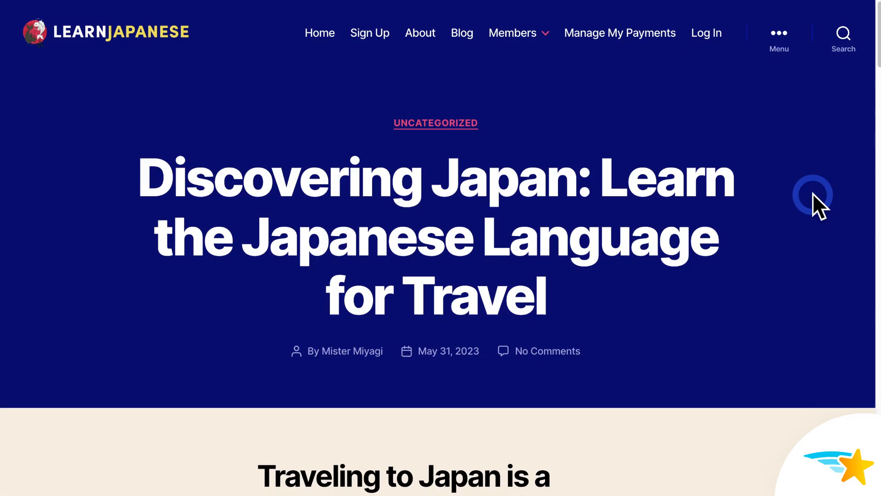
# Reopen the Japanese Subscription Box checkout, pick the suggested shipping address and submit 25OFF again.
pyautogui.scroll(-20, 812, 194)
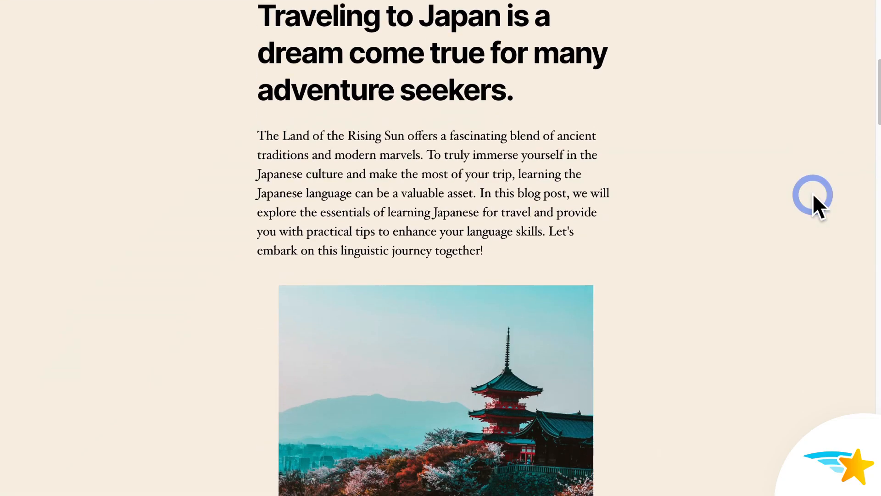
pyautogui.scroll(-10, 812, 194)
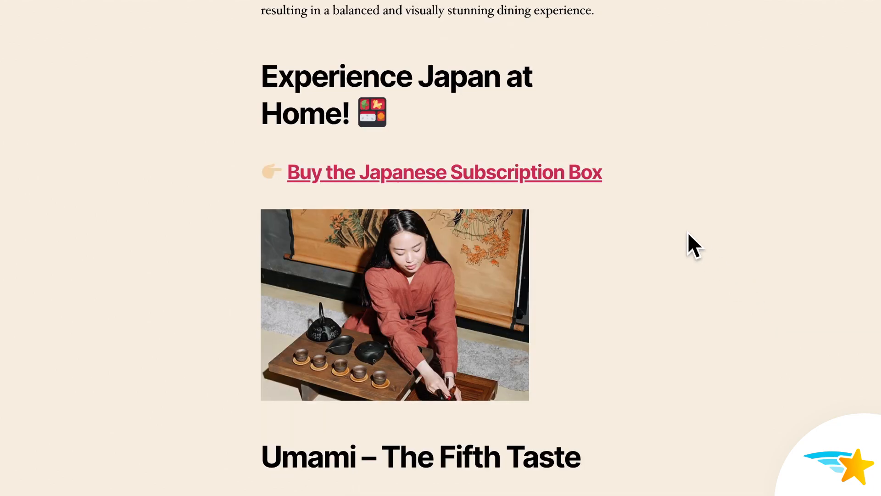
pyautogui.click(597, 188)
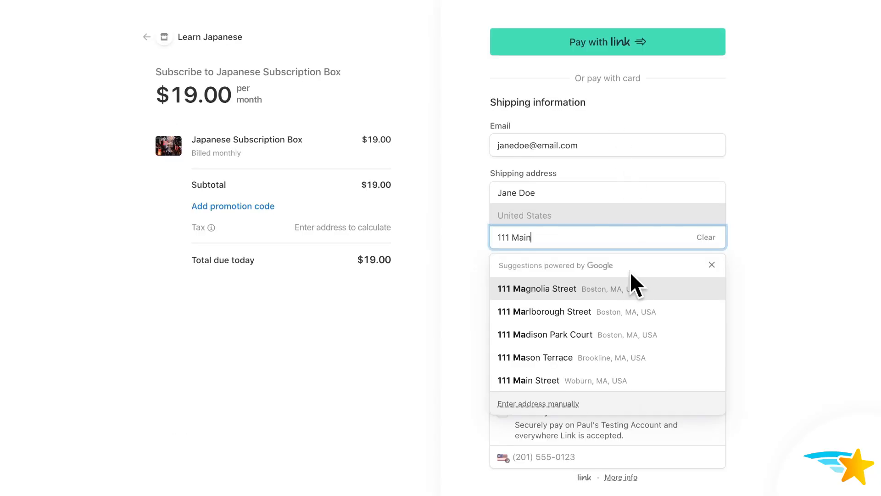
pyautogui.click(633, 288)
pyautogui.click(257, 206)
pyautogui.write('25OFF')
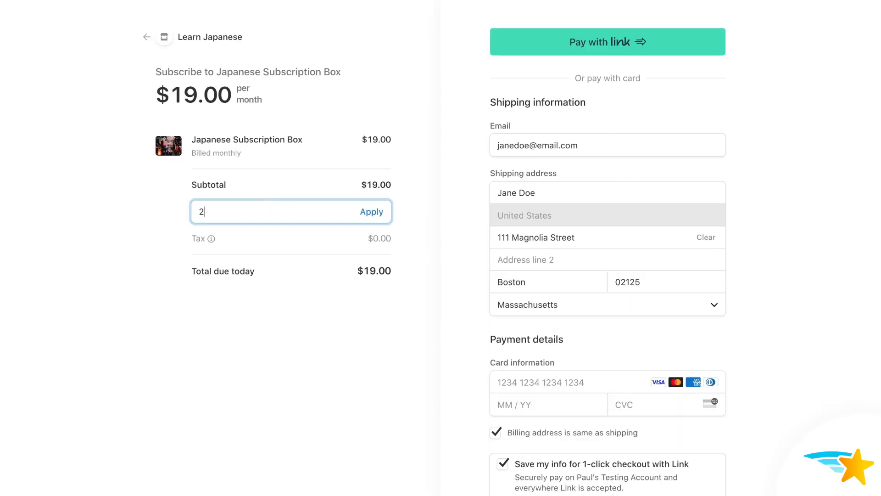
pyautogui.press('Return')
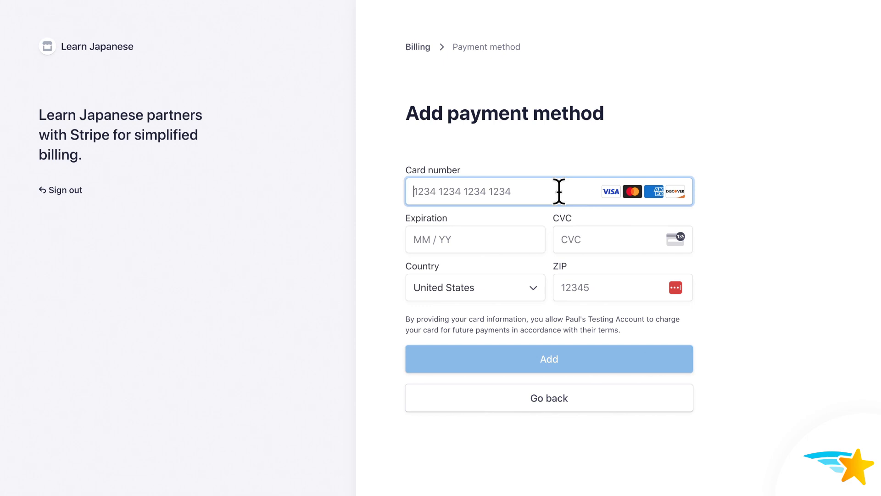
# Begin entering the test card number in the Add payment method form.
pyautogui.write('4')
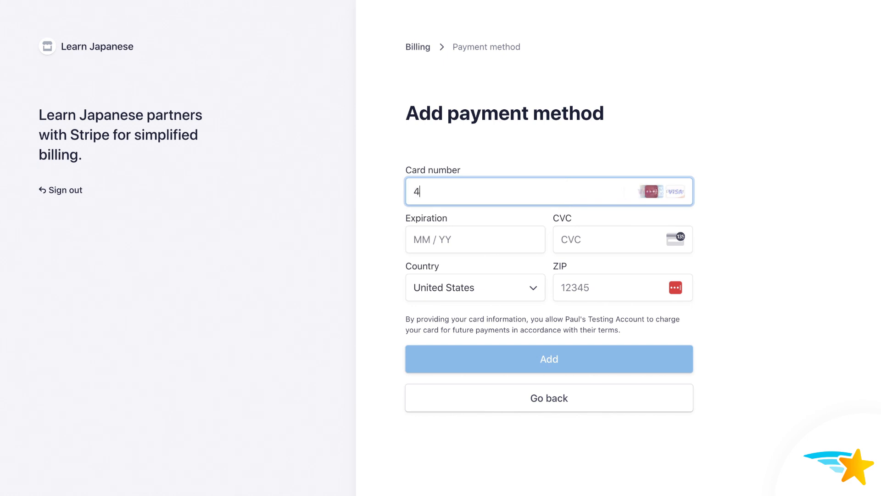
pyautogui.write('242 4242 424')
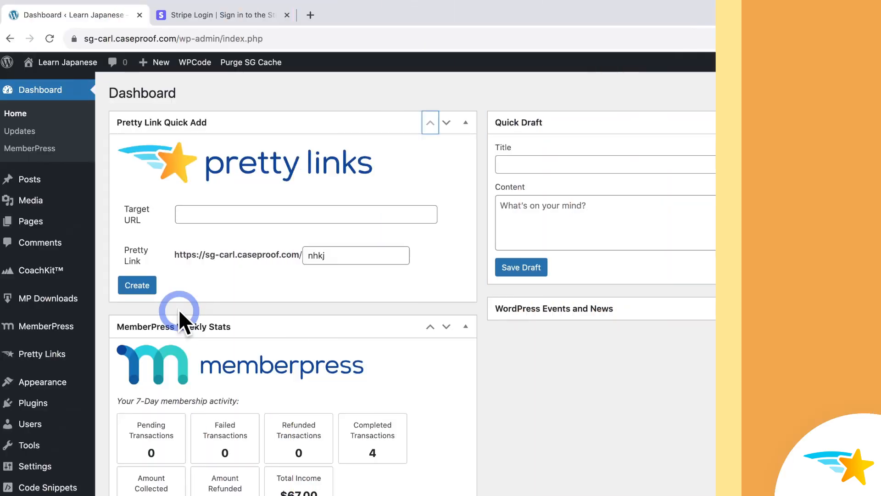
# Go to Pretty Links › PrettyPay™ Links in the admin sidebar.
pyautogui.moveTo(56, 354)
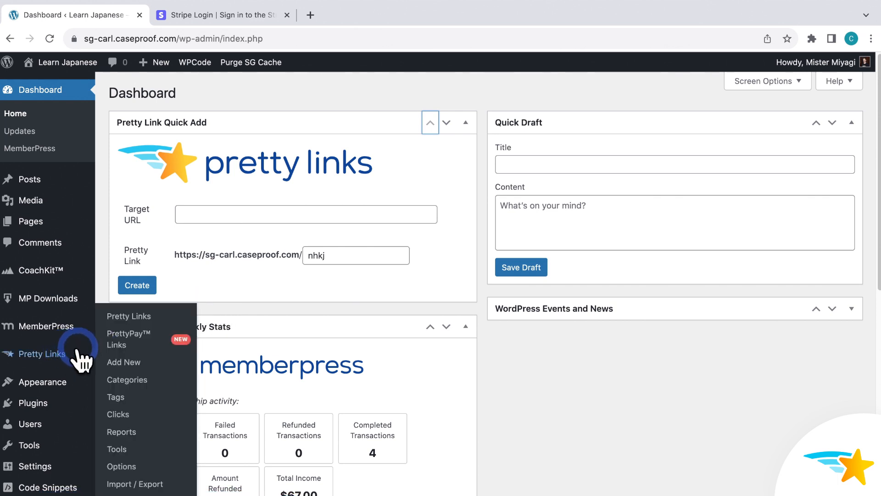
pyautogui.click(110, 345)
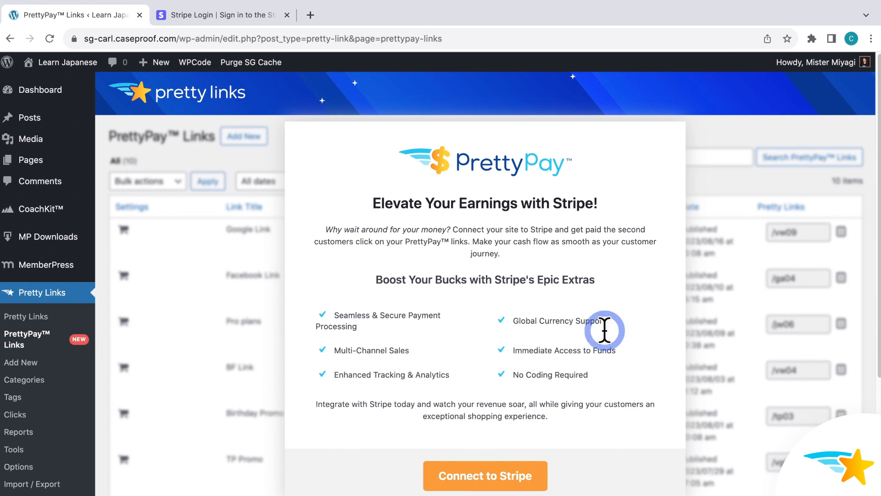
# In Pretty Links Options › Payments, launch Connect with Stripe to reconnect the account.
pyautogui.click(475, 475)
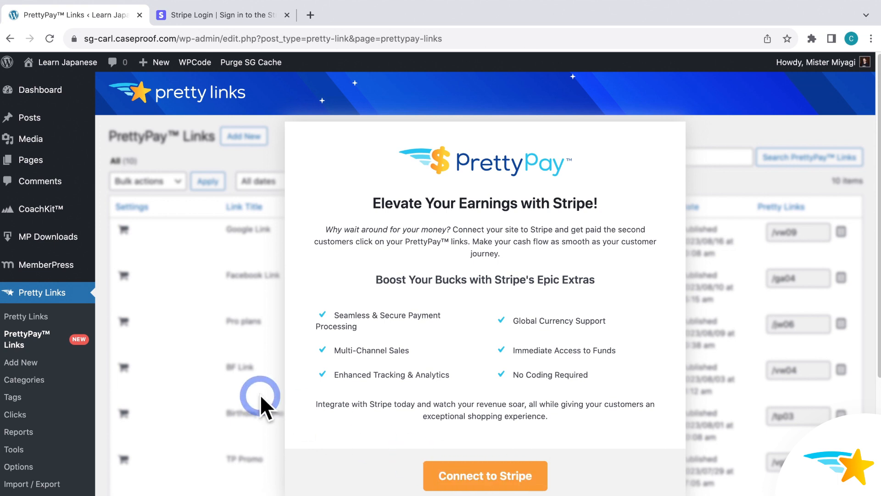
pyautogui.click(28, 467)
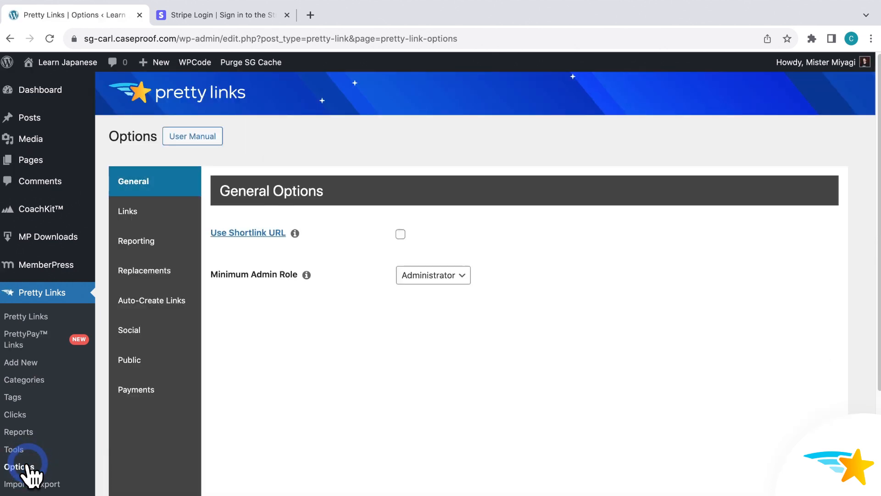
pyautogui.click(134, 391)
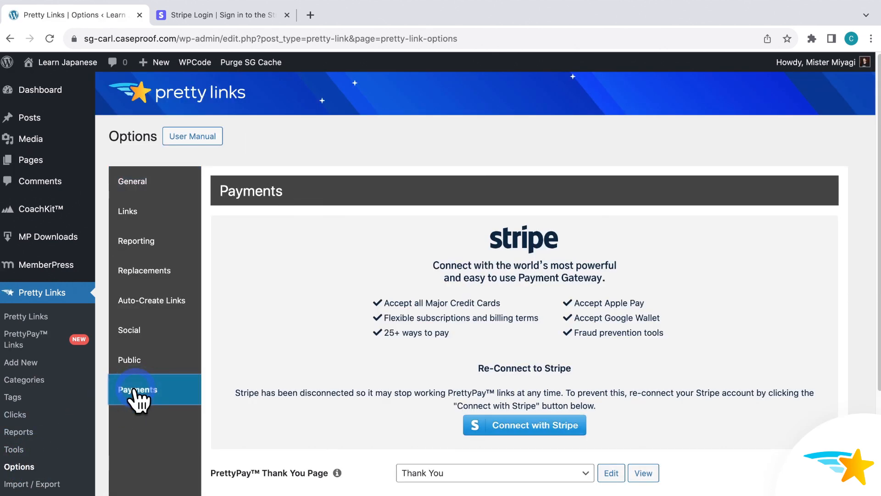
pyautogui.scroll(-5, 142, 390)
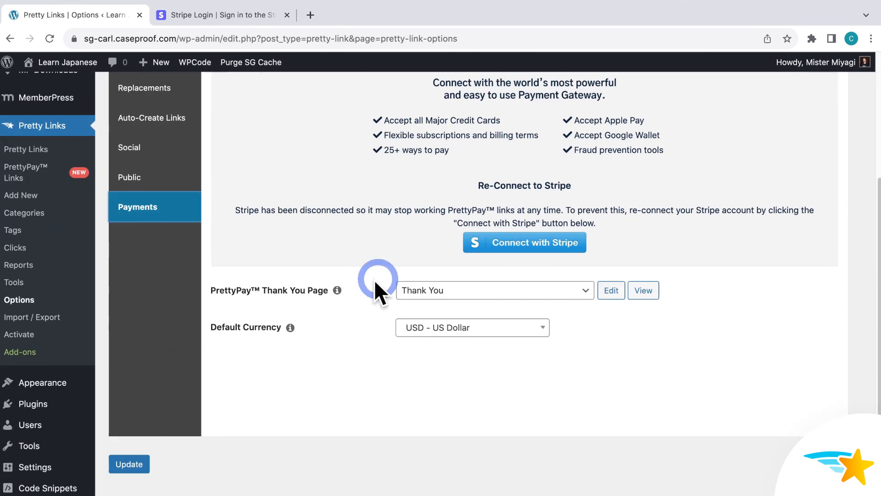
pyautogui.click(516, 250)
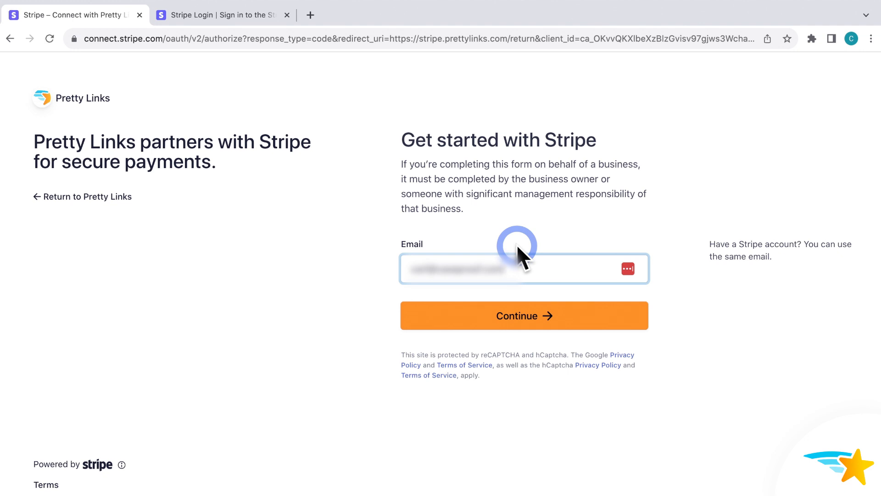
# Log in to Stripe with the emailed verification code and connect the testing account.
pyautogui.click(559, 315)
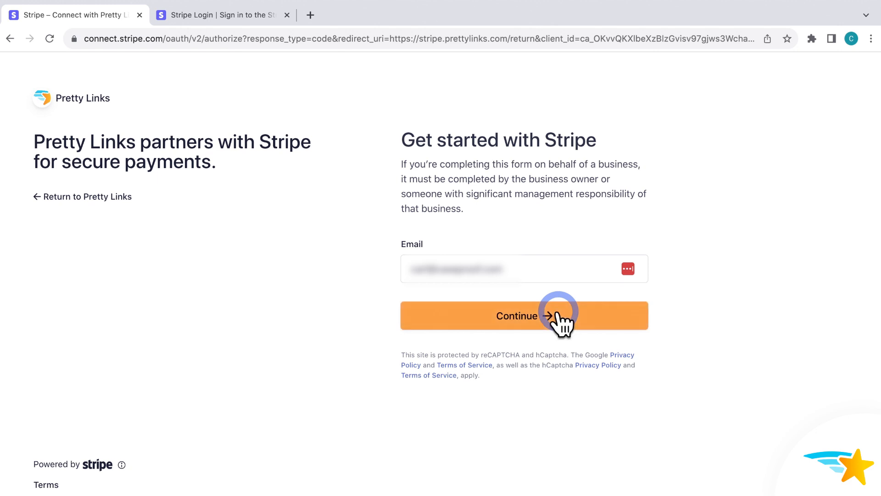
pyautogui.click(558, 316)
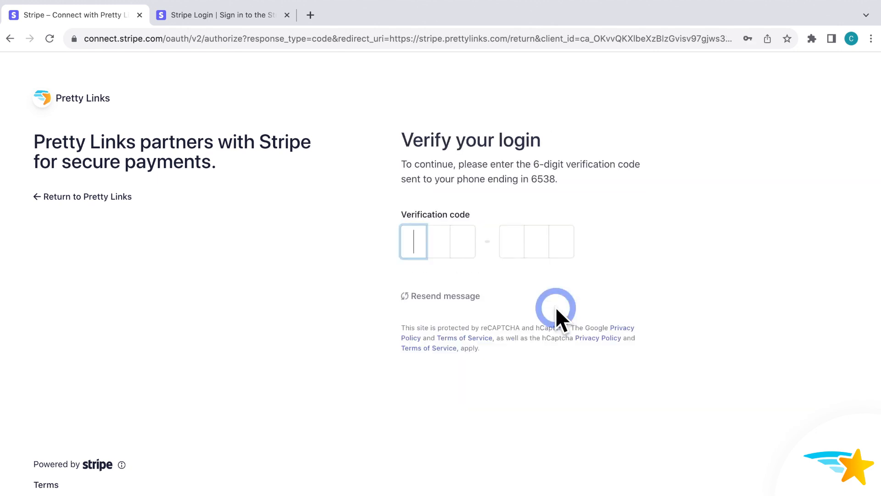
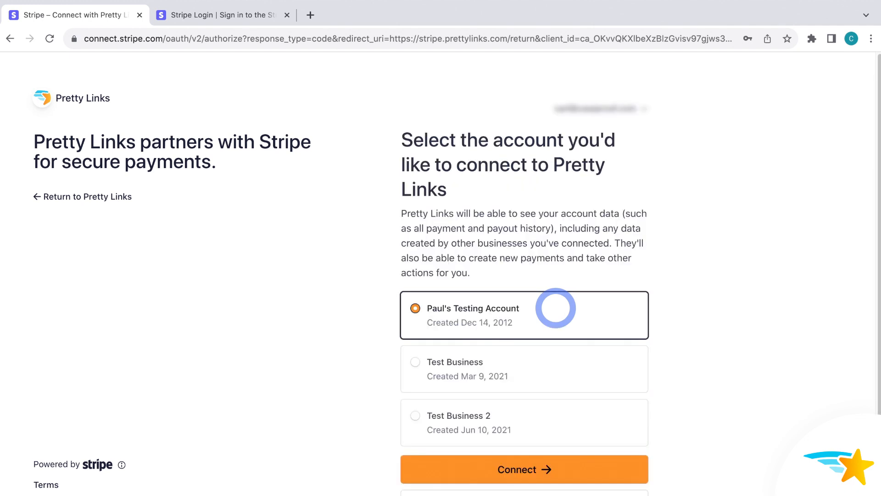
pyautogui.click(508, 313)
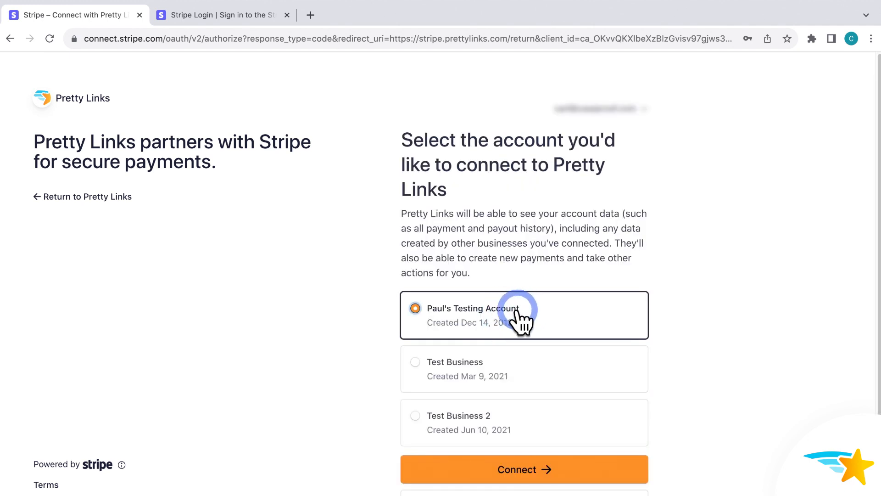
pyautogui.click(588, 470)
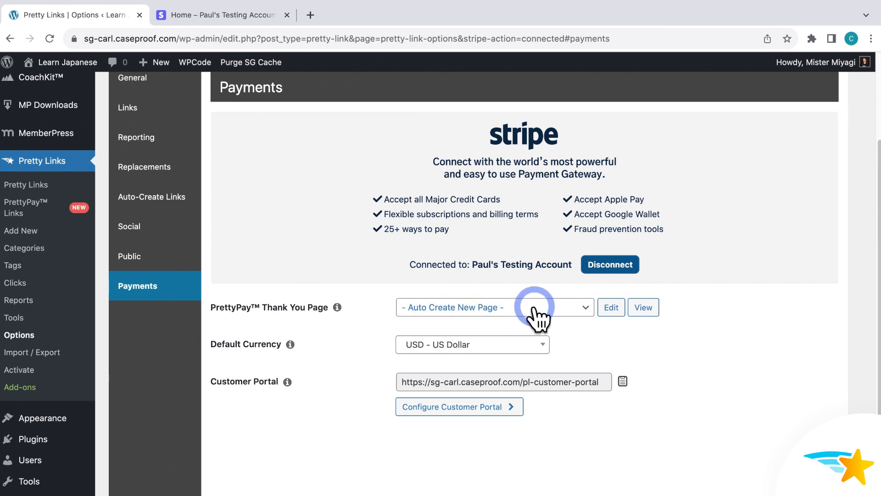
pyautogui.click(586, 309)
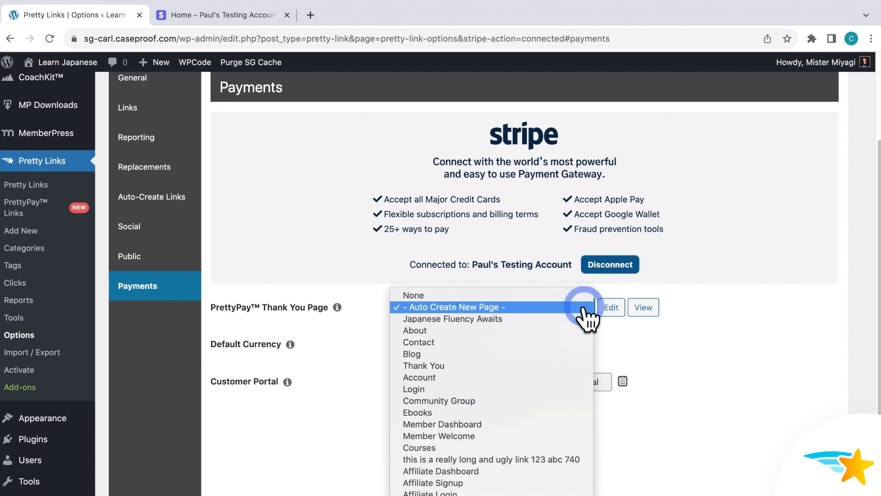
pyautogui.click(584, 307)
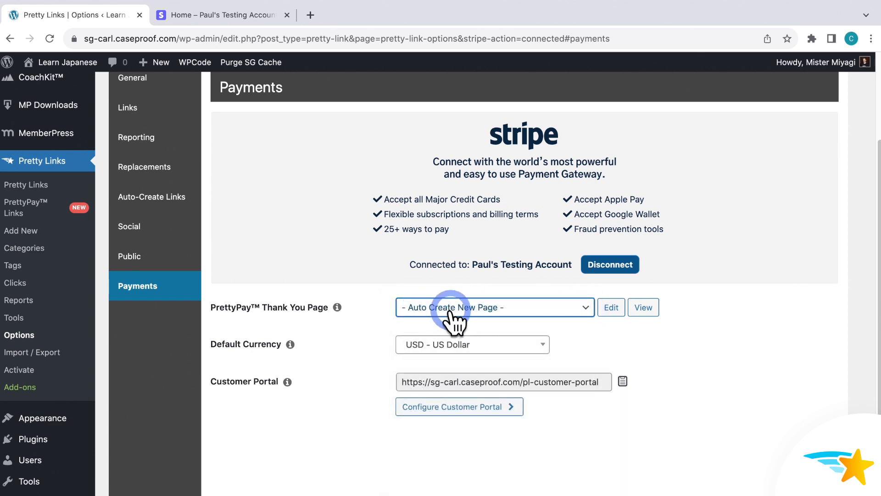
pyautogui.click(539, 344)
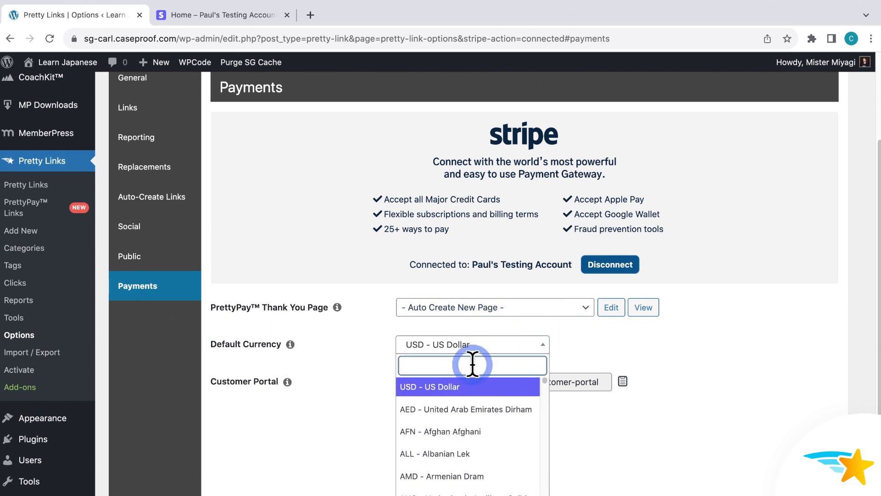
pyautogui.click(453, 386)
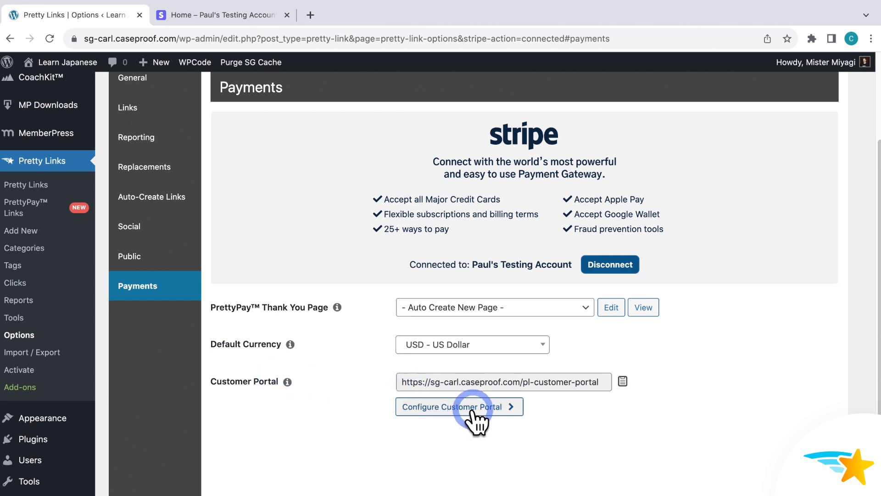
pyautogui.click(497, 410)
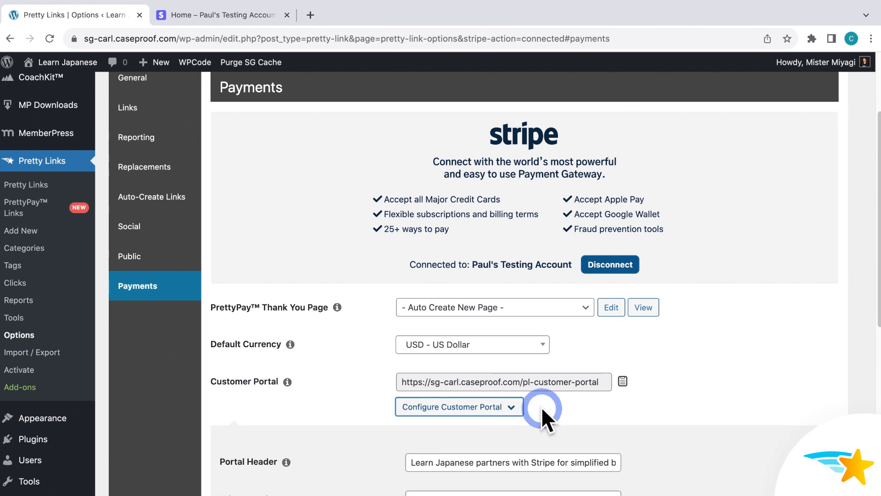
pyautogui.scroll(-5, 543, 406)
pyautogui.scroll(-2, 645, 305)
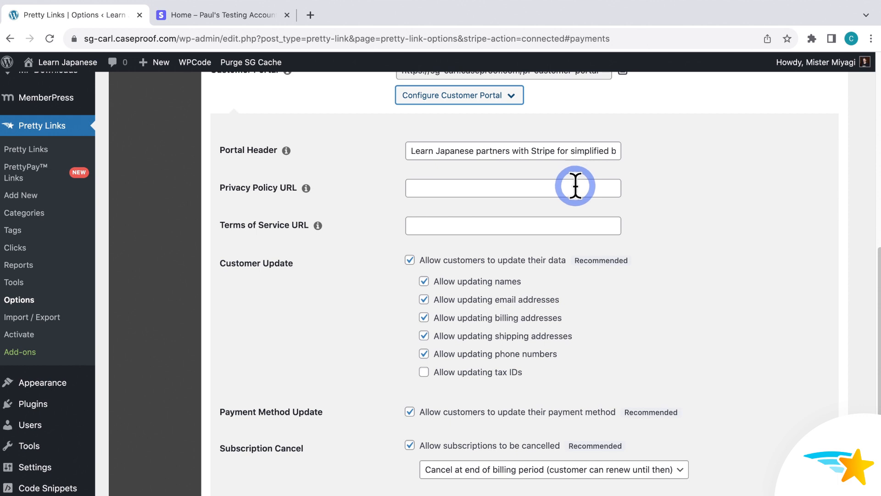
pyautogui.click(448, 183)
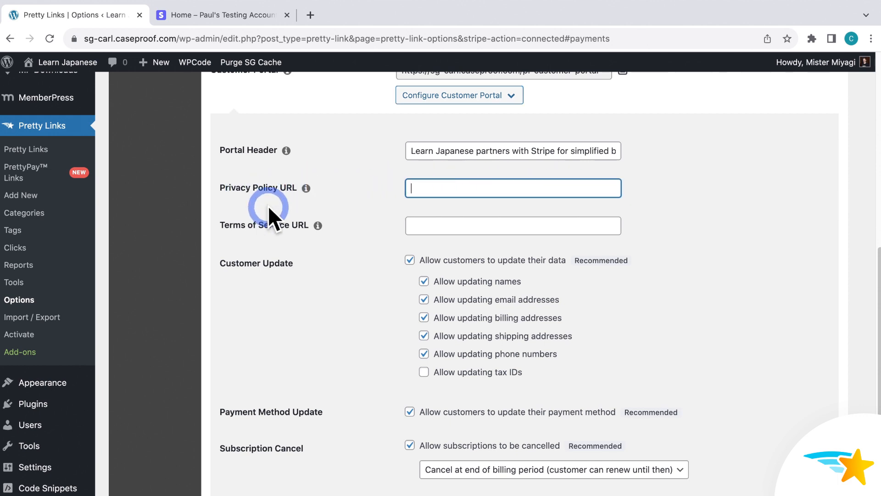
pyautogui.click(416, 227)
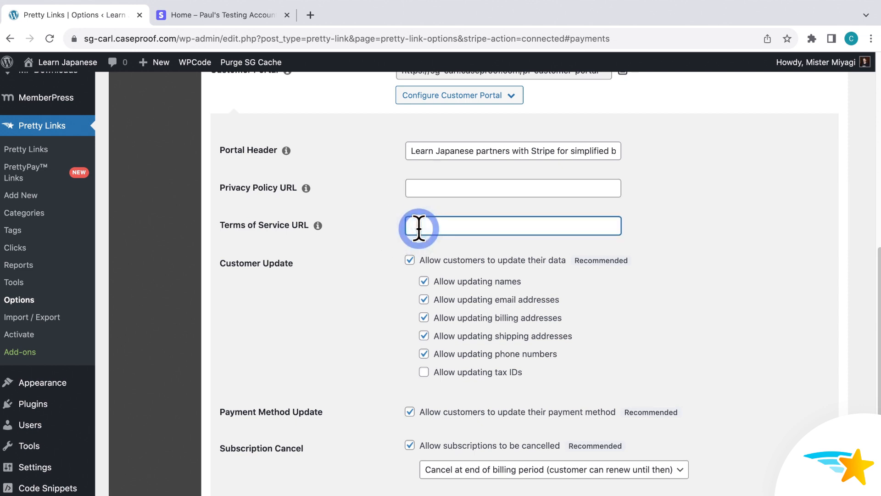
pyautogui.click(432, 191)
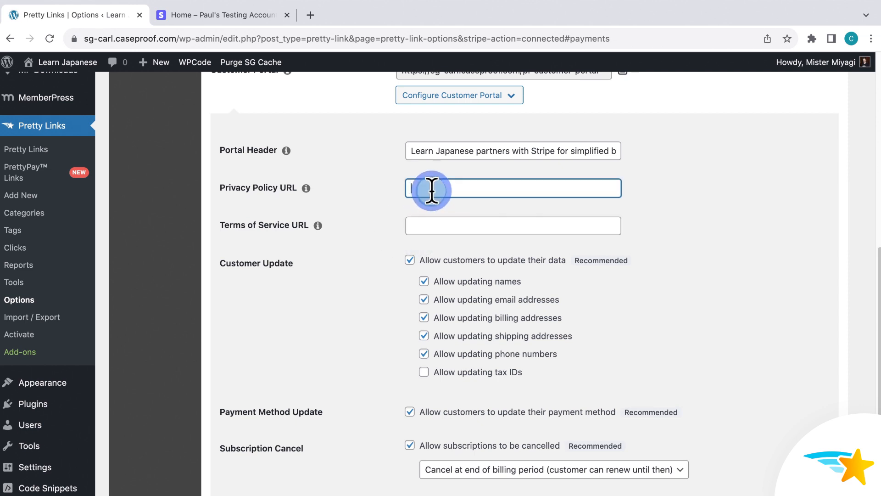
pyautogui.click(434, 222)
pyautogui.click(435, 189)
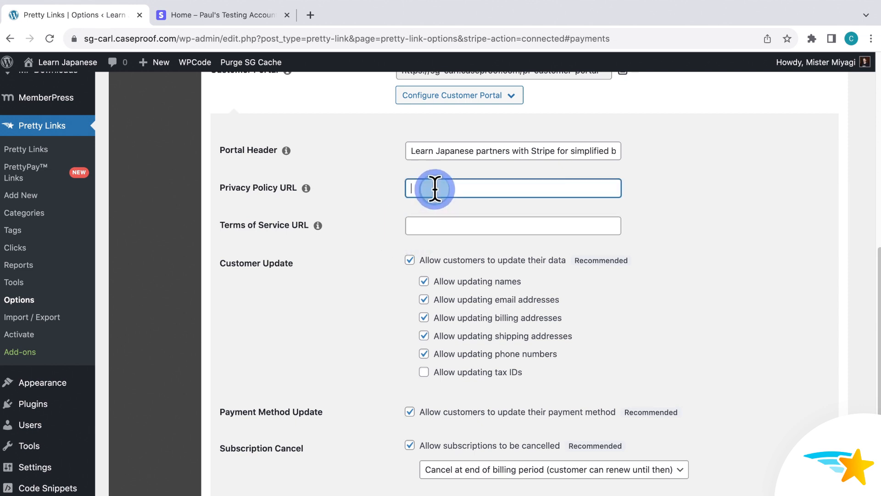
pyautogui.click(435, 220)
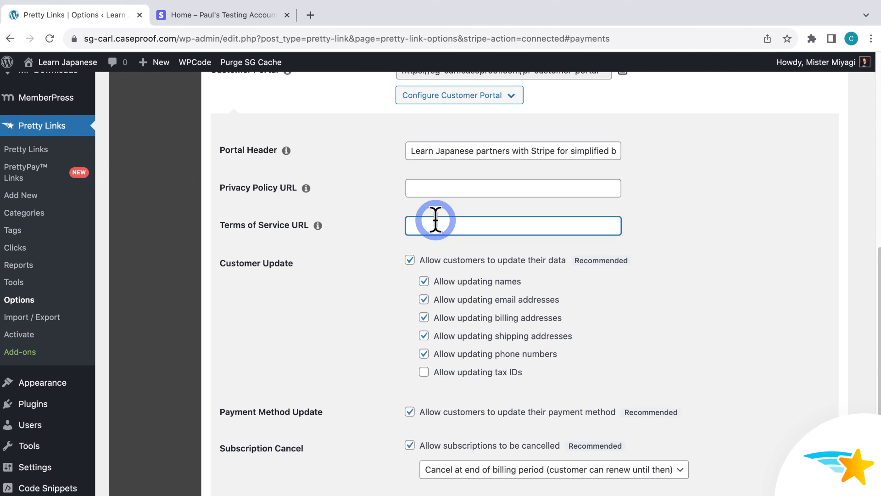
pyautogui.scroll(-2, 435, 219)
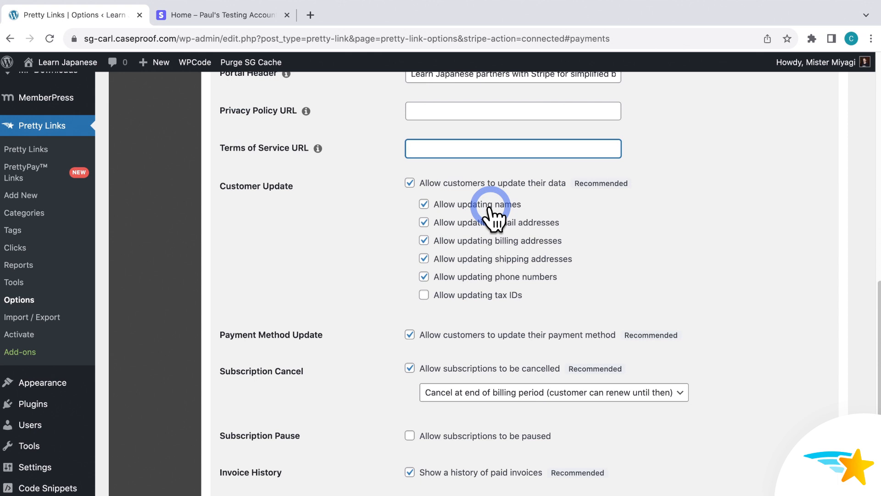
pyautogui.scroll(-3, 491, 216)
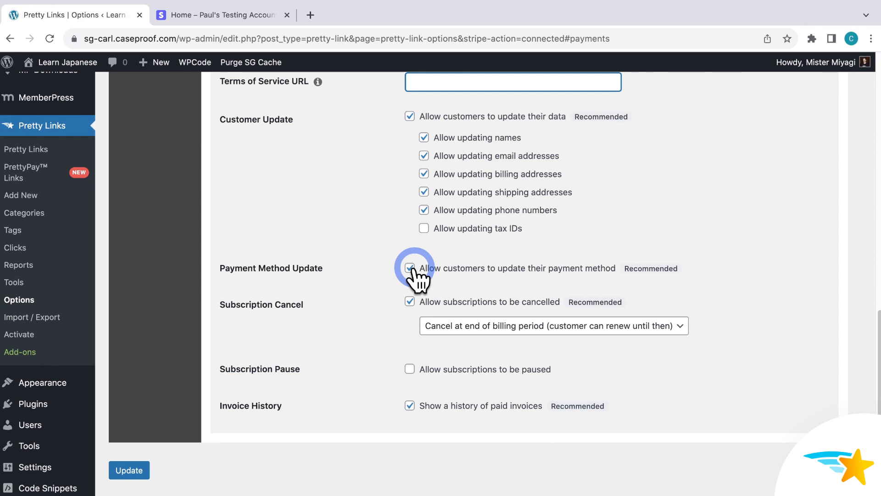
pyautogui.scroll(-2, 473, 259)
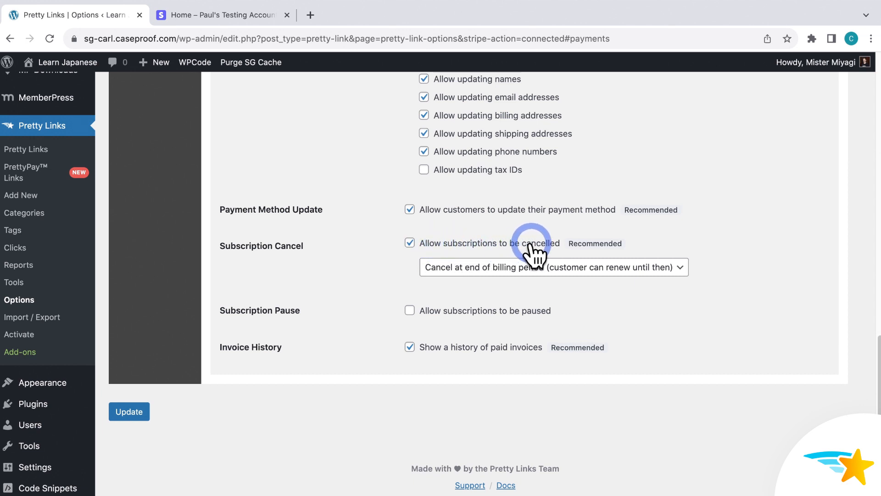
pyautogui.click(684, 274)
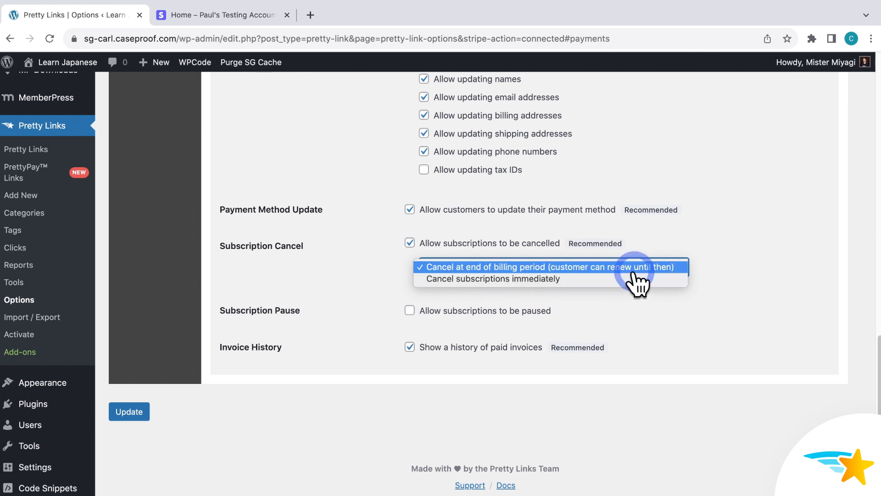
pyautogui.click(635, 268)
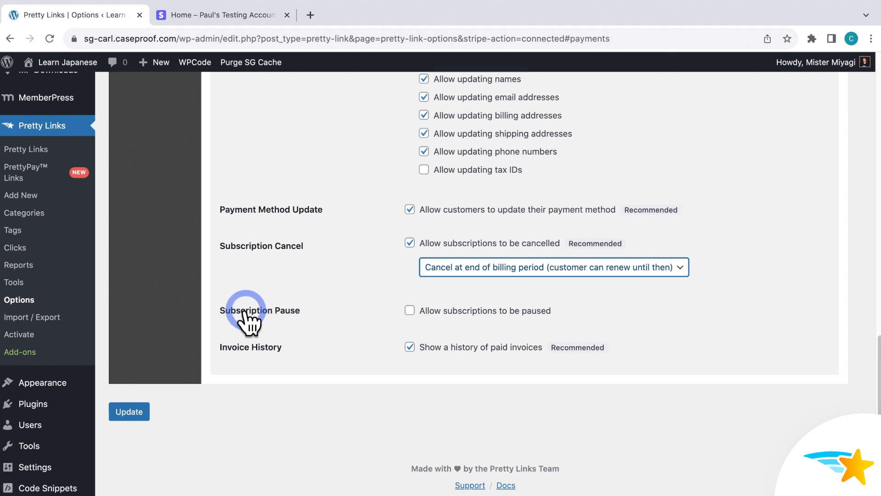
pyautogui.click(409, 311)
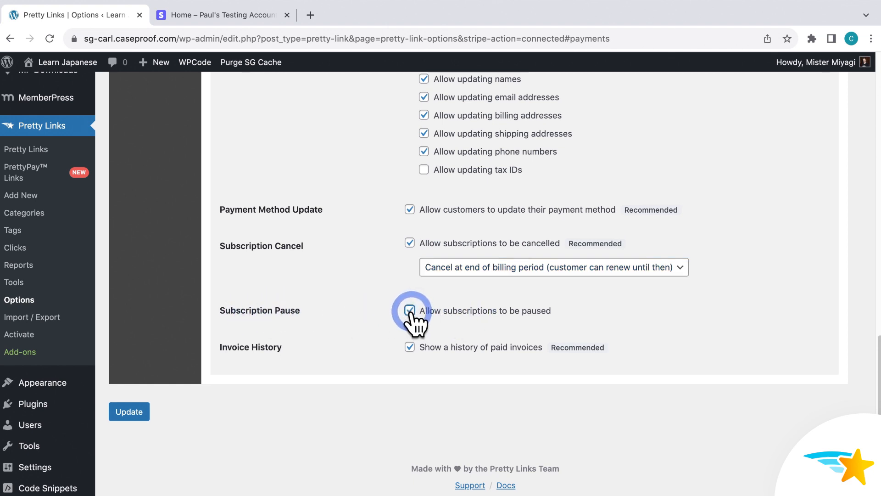
pyautogui.click(410, 311)
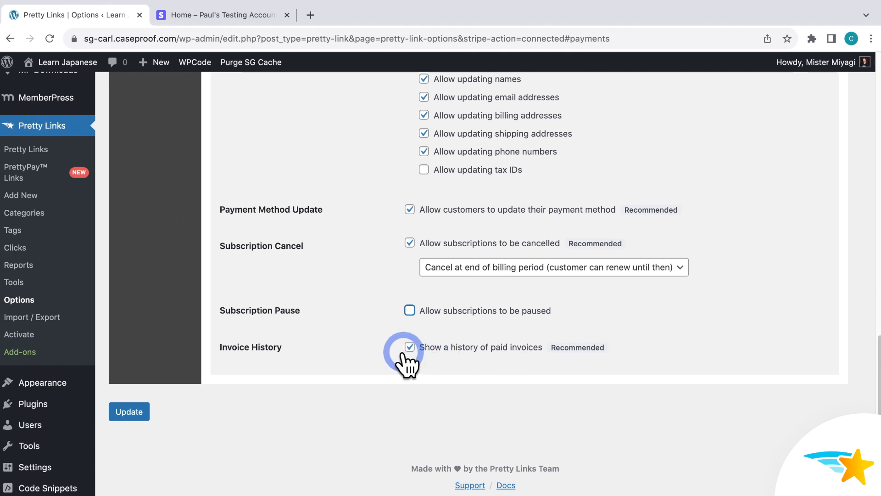
pyautogui.scroll(-1, 406, 358)
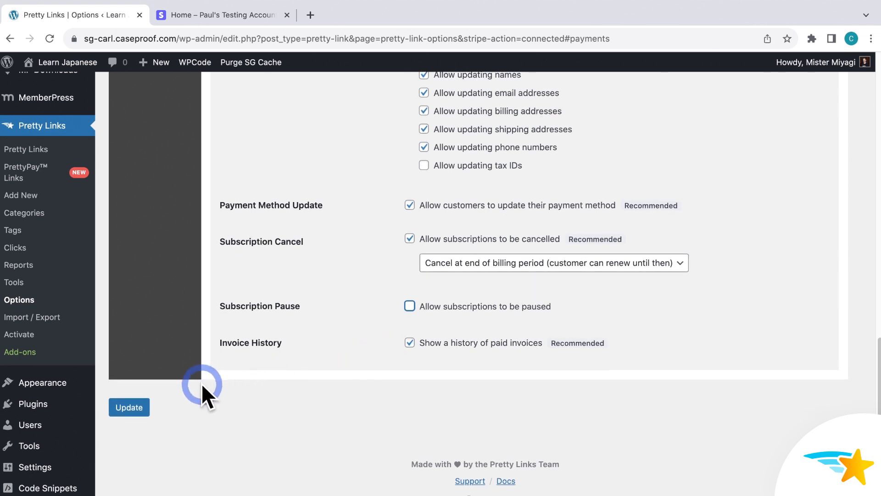
# Save the customer portal settings, copy the Customer Portal URL, and open PrettyPay™ Links.
pyautogui.click(143, 410)
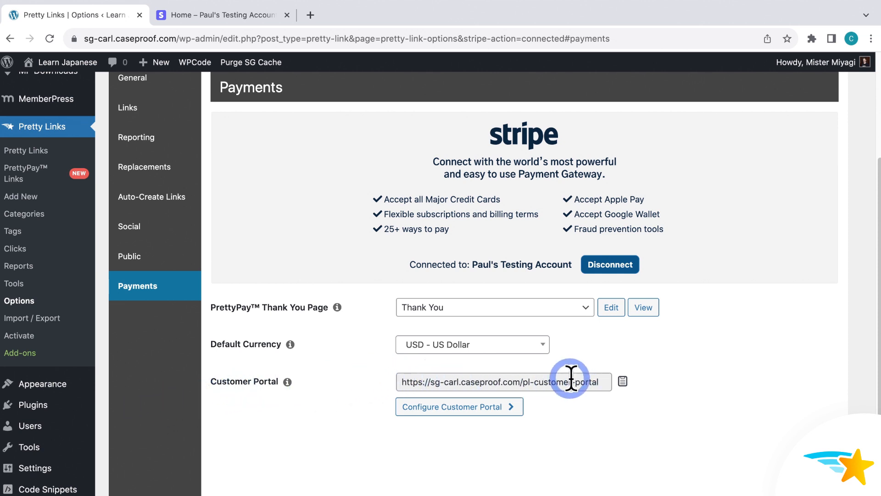
pyautogui.click(403, 381)
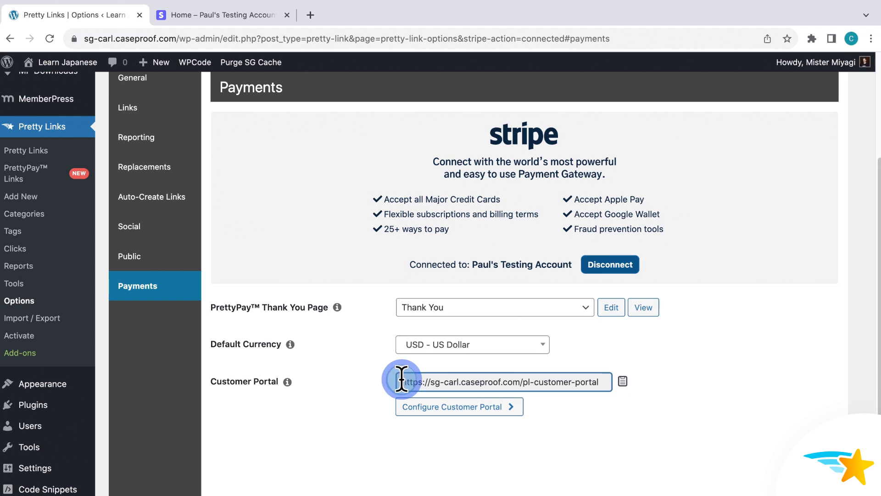
pyautogui.click(606, 381)
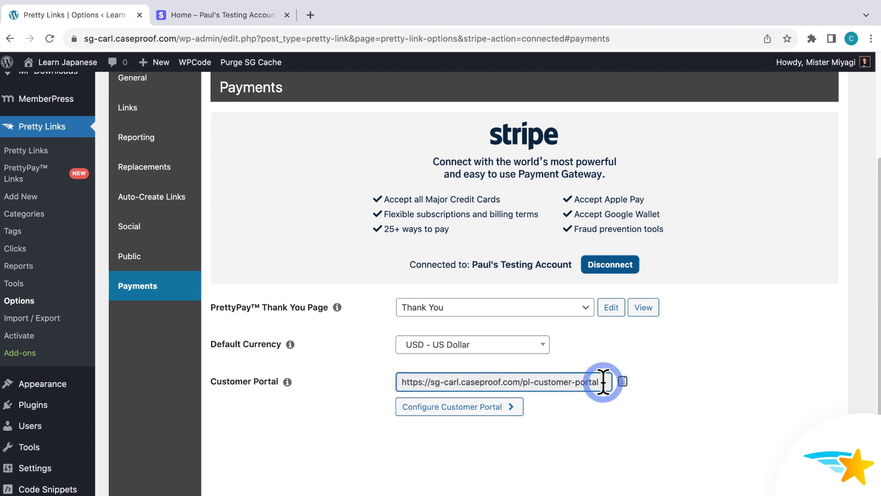
pyautogui.click(623, 382)
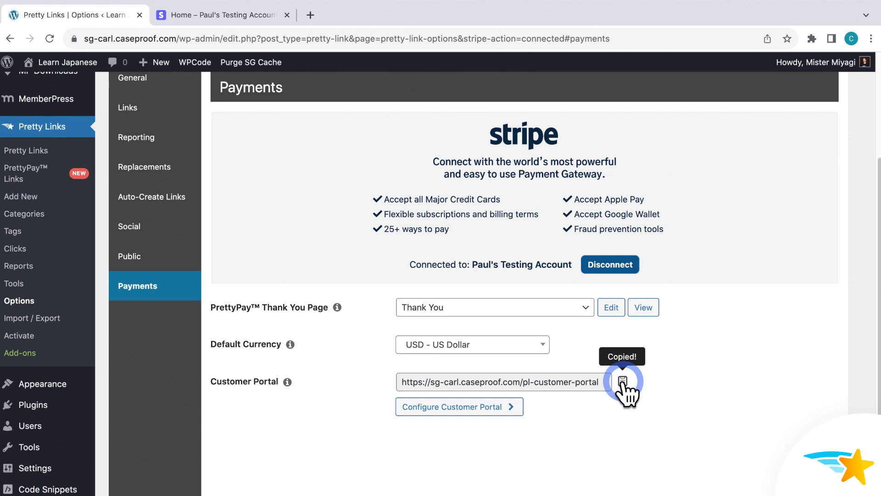
pyautogui.click(40, 173)
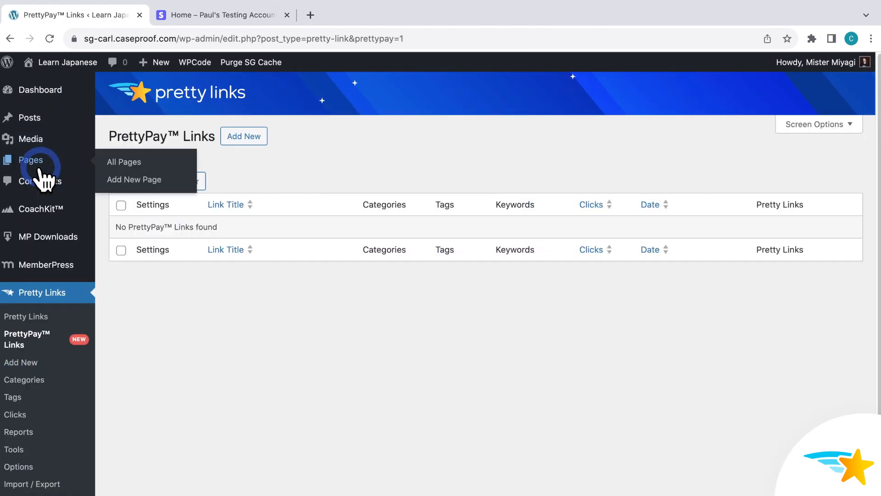
# Add a new PrettyPay link titled 'Japanese Ebook'.
pyautogui.click(257, 140)
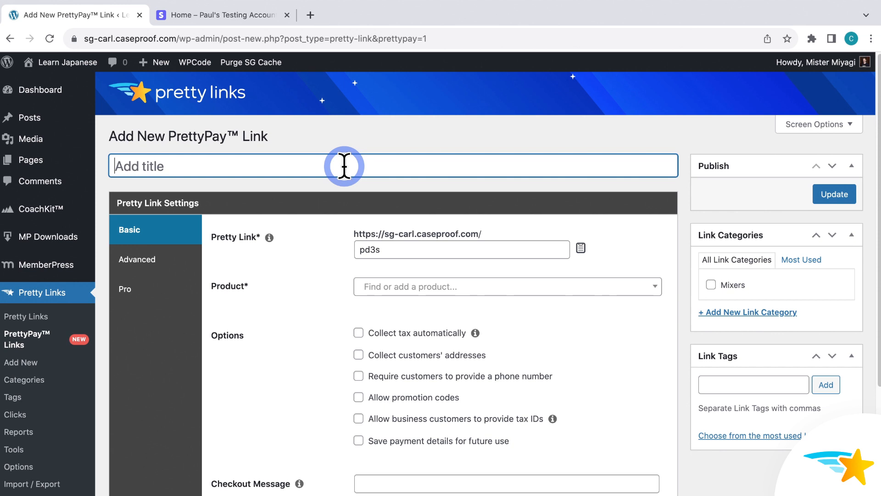
pyautogui.write('J')
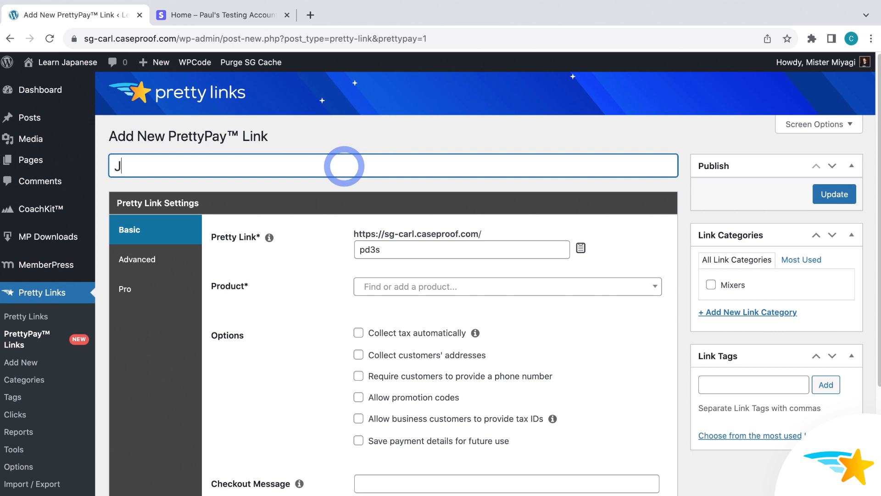
pyautogui.write('apanese Ebook')
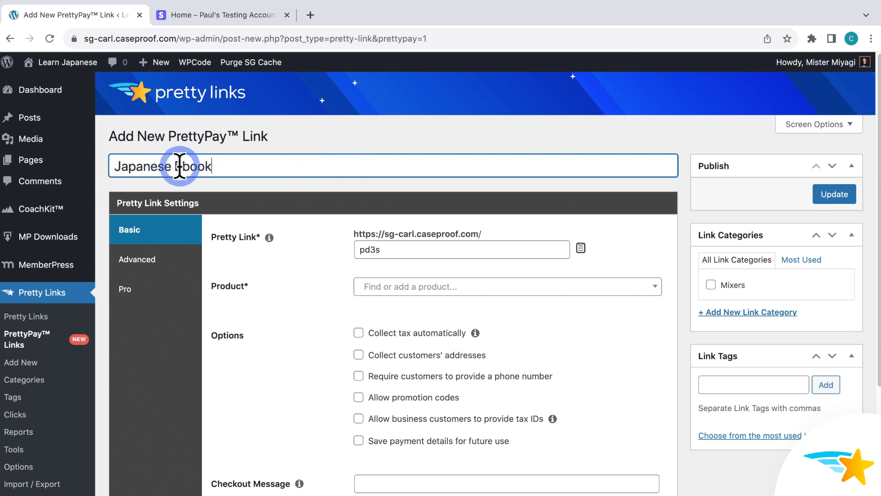
pyautogui.click(328, 182)
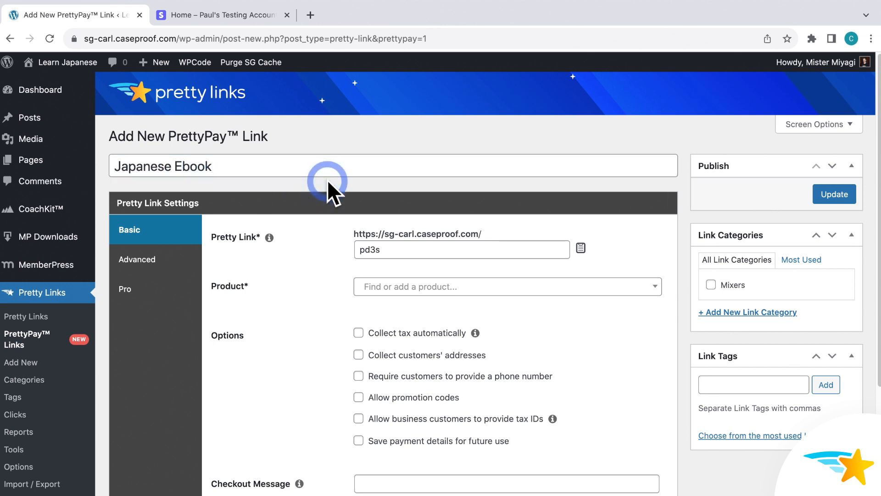
# Replace the default pd3s slug with 'japanese-ebook'.
pyautogui.scroll(-3, 327, 180)
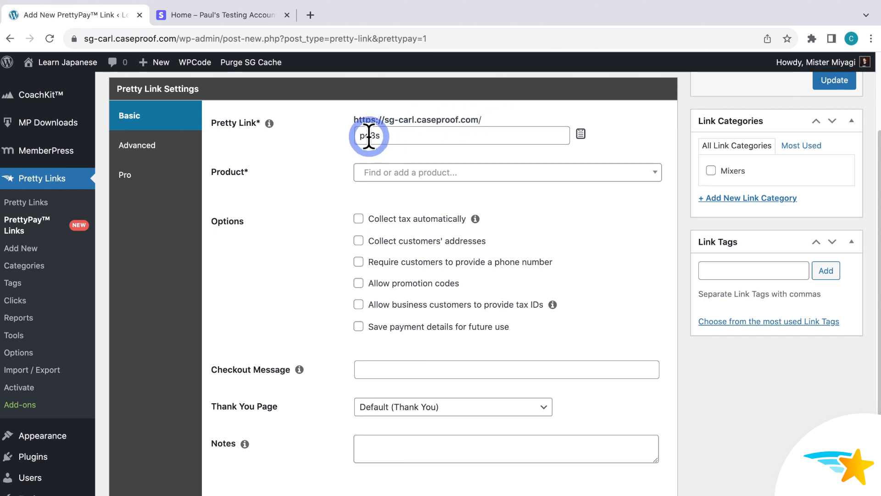
pyautogui.click(412, 135)
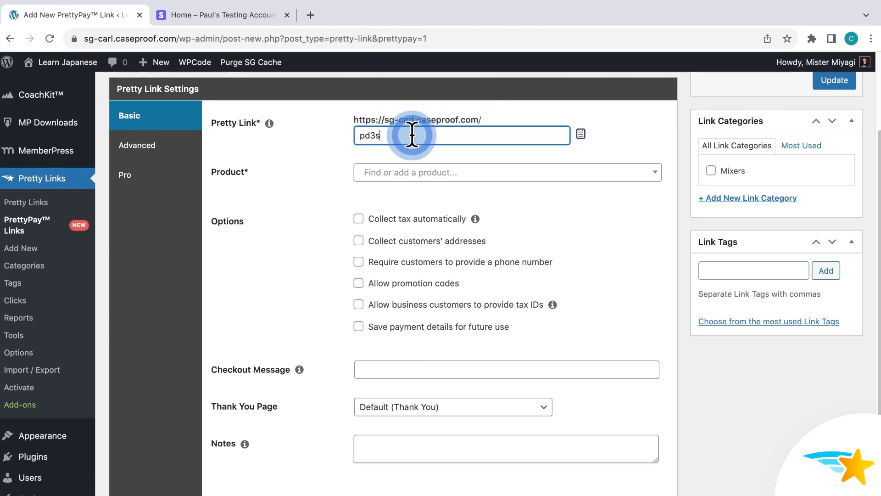
pyautogui.press('BackSpace')
pyautogui.press('BackSpace')
pyautogui.press('BackSpace')
pyautogui.press('BackSpace')
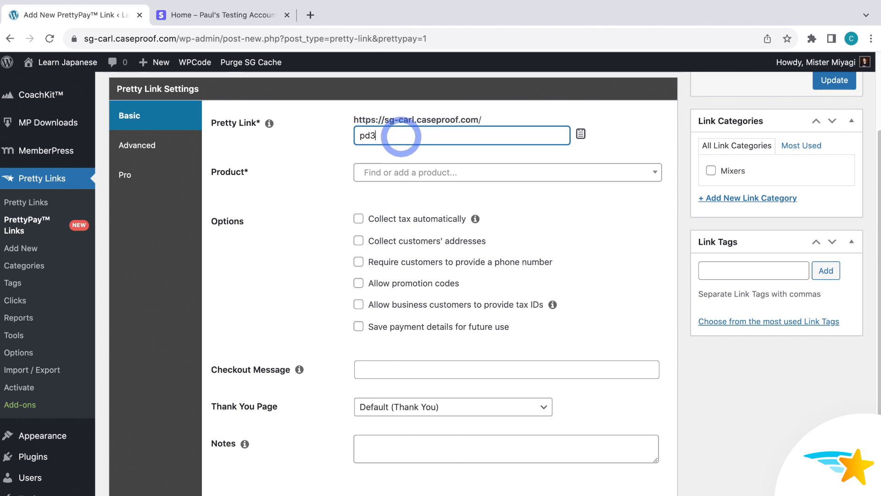
pyautogui.write('japanese-ebook')
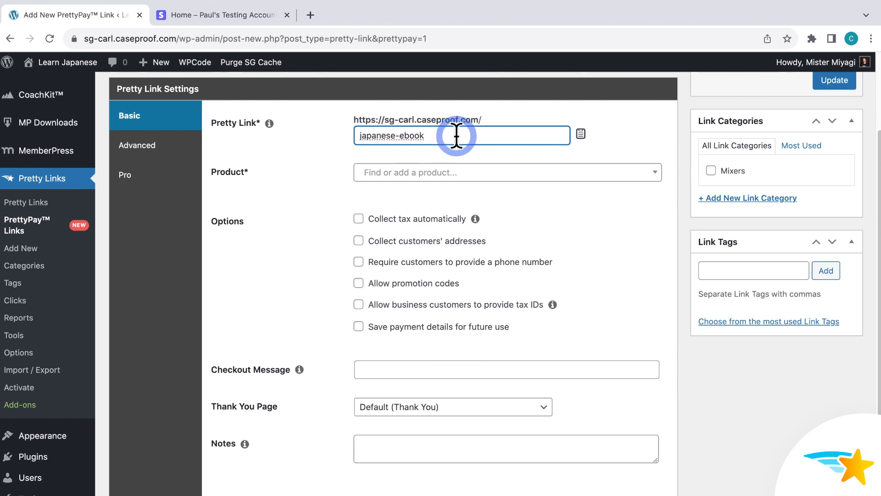
pyautogui.click(471, 150)
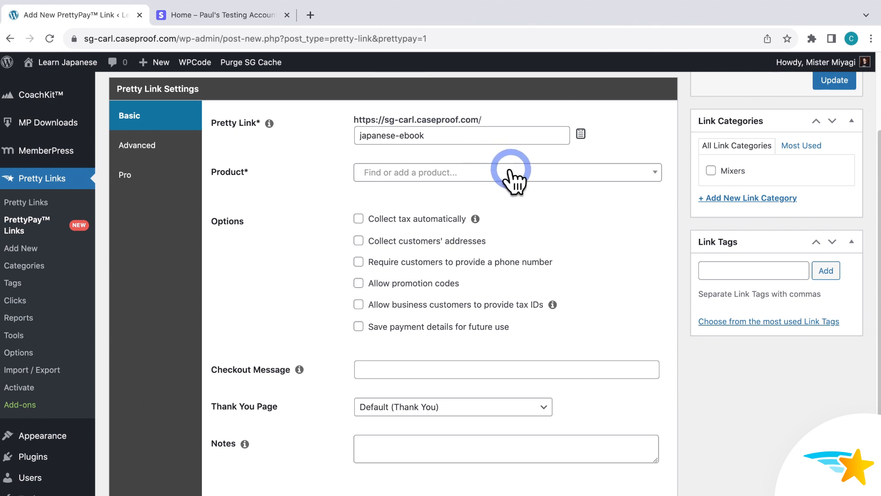
# Scroll through the Stripe products in the Product dropdown and close it unselected.
pyautogui.click(642, 172)
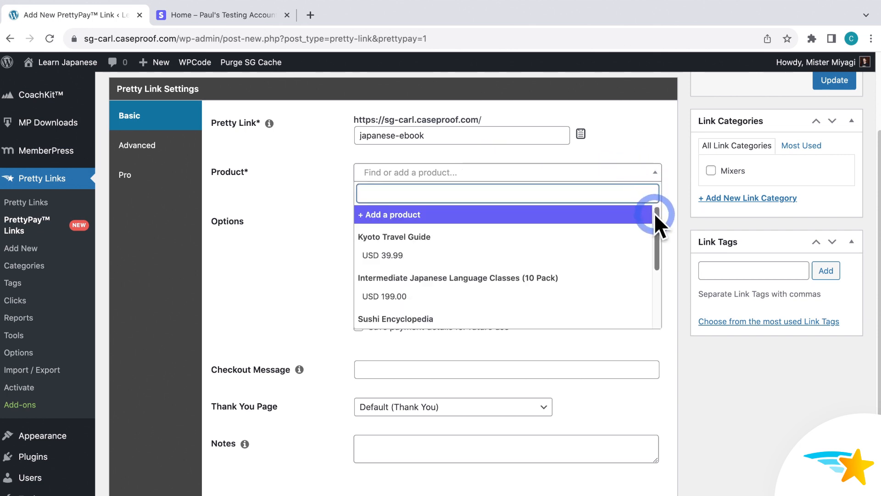
pyautogui.moveTo(655, 213)
pyautogui.mouseDown()
pyautogui.moveTo(661, 275)
pyautogui.moveTo(663, 211)
pyautogui.mouseUp()
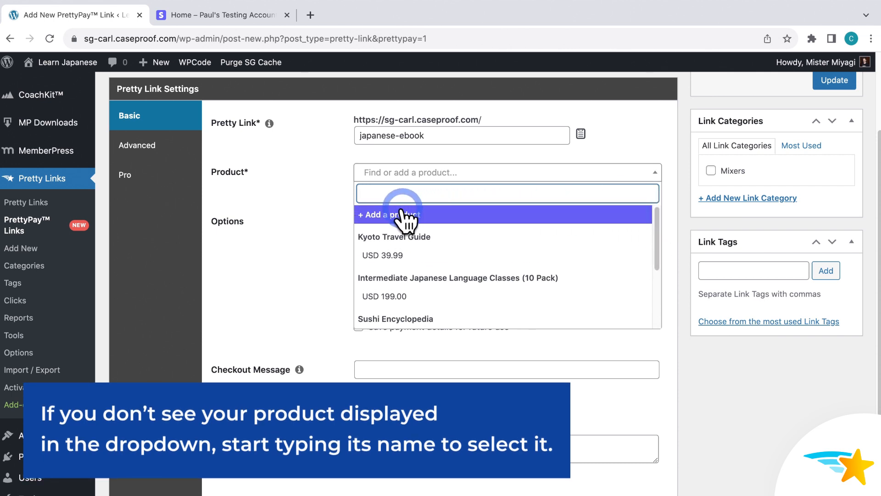
pyautogui.click(418, 216)
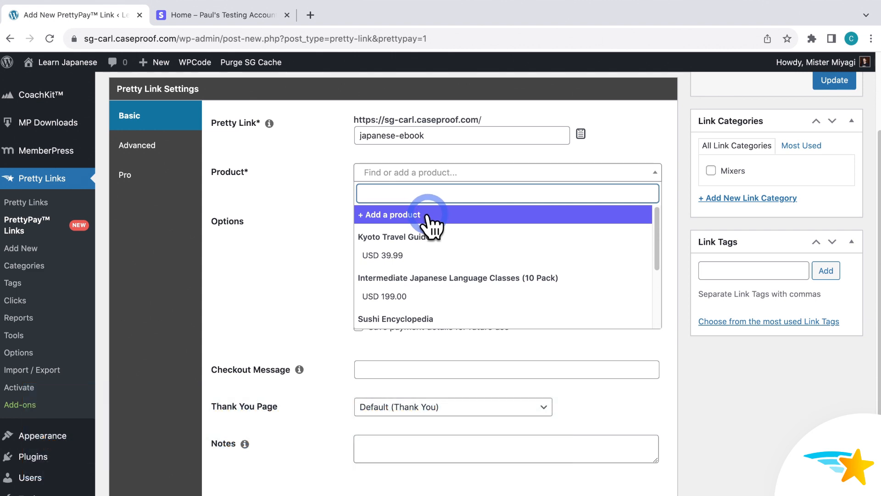
pyautogui.scroll(-1, 436, 227)
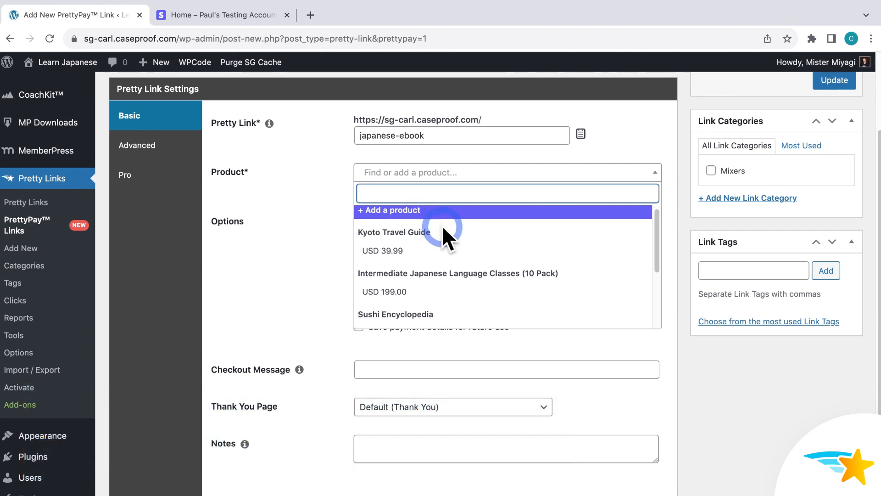
pyautogui.scroll(-5, 410, 239)
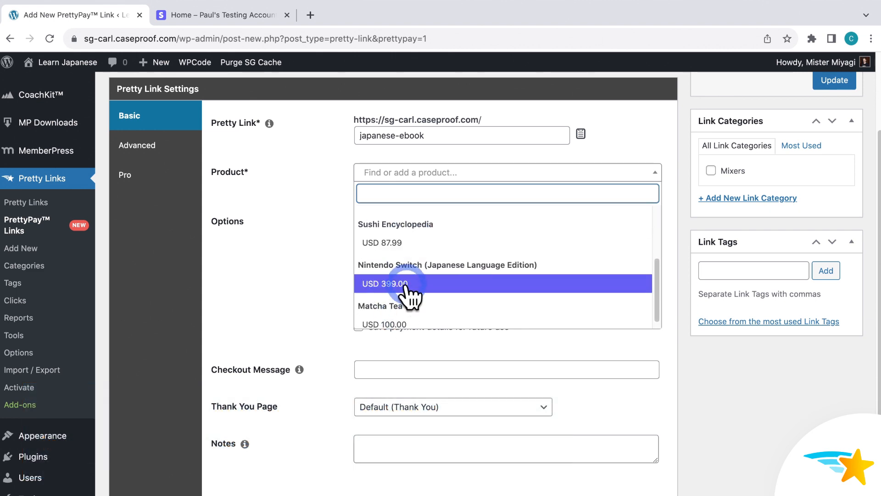
pyautogui.scroll(5, 418, 270)
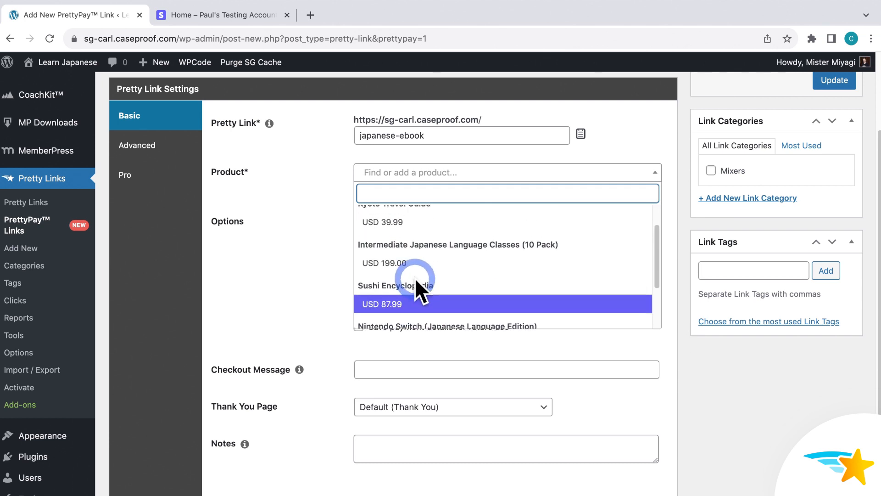
pyautogui.click(308, 230)
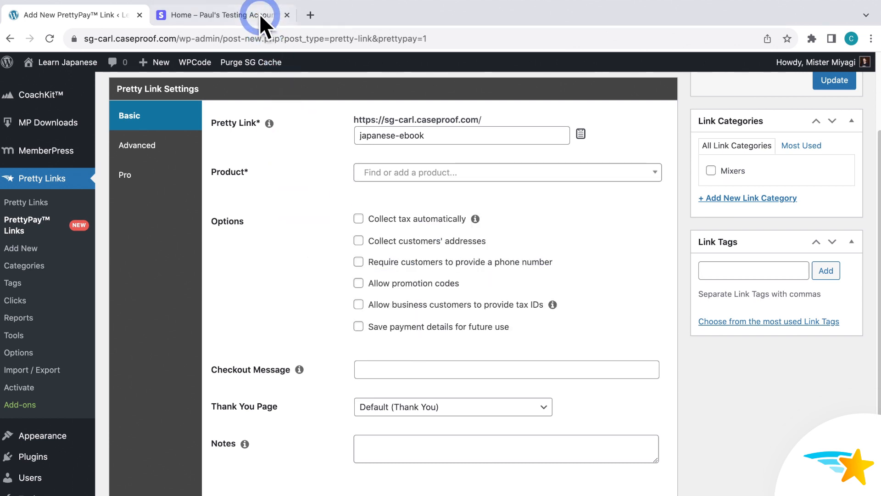
# Browse the Stripe Dashboard's Product catalog, including Kyoto Travel Guide and Sushi Encyclopedia.
pyautogui.click(260, 13)
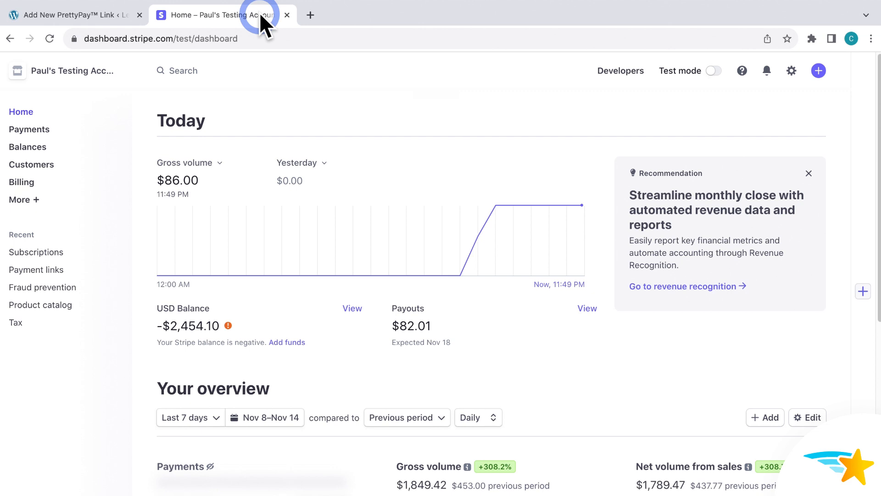
pyautogui.click(33, 198)
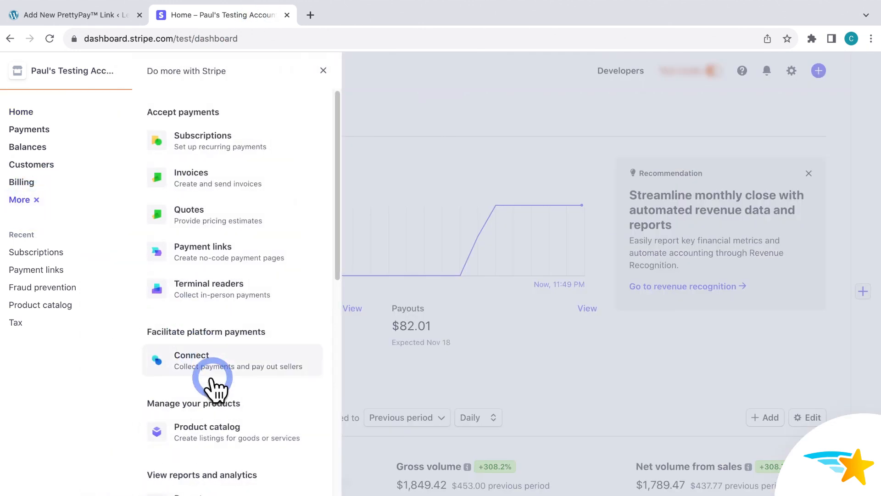
pyautogui.click(238, 434)
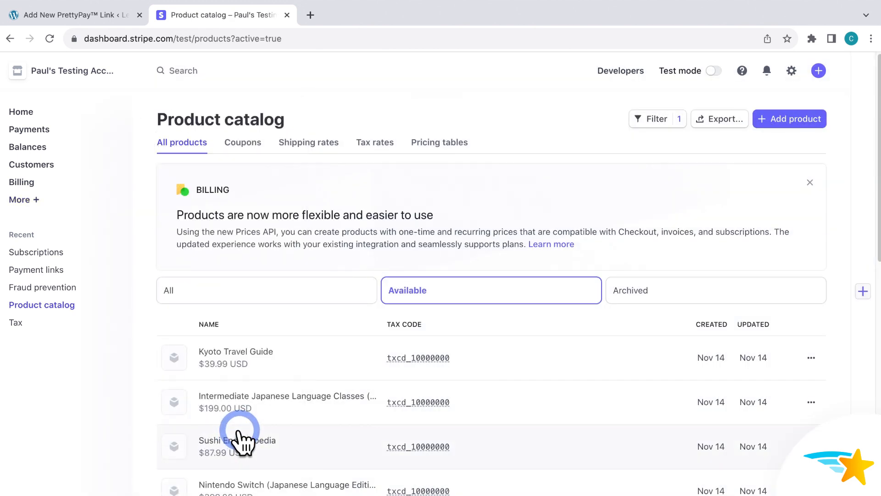
pyautogui.click(294, 361)
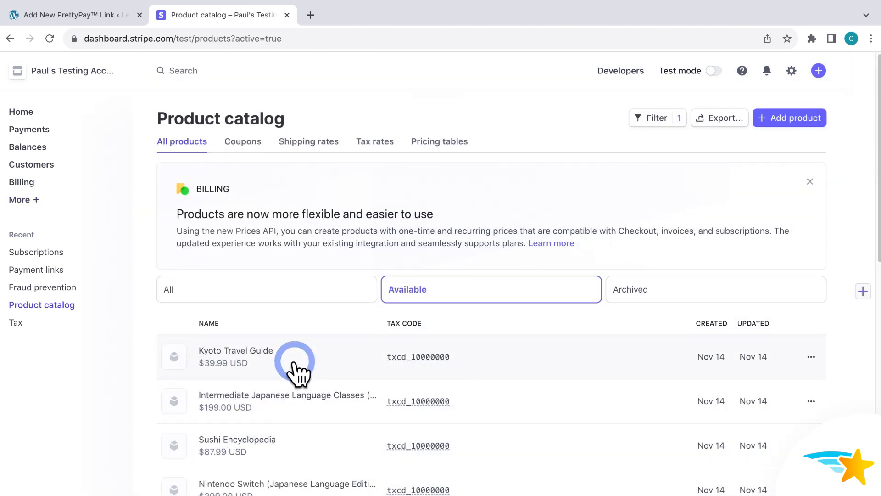
pyautogui.scroll(-3, 294, 361)
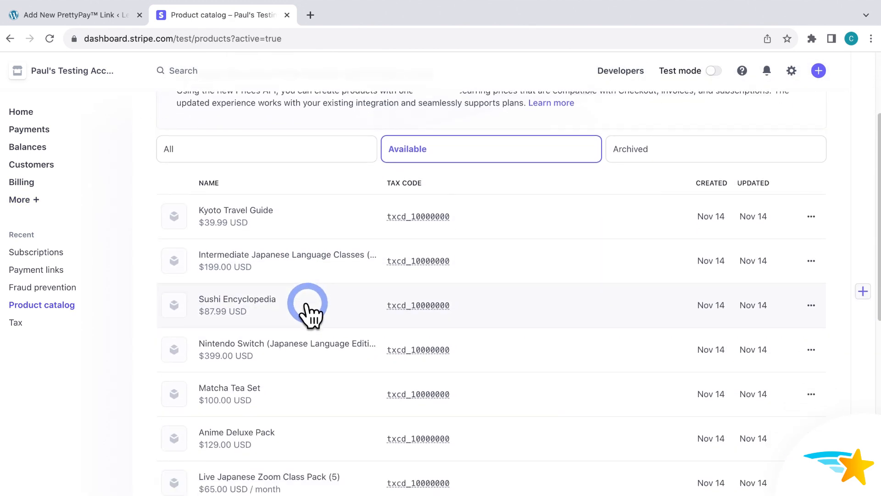
pyautogui.scroll(-2, 308, 312)
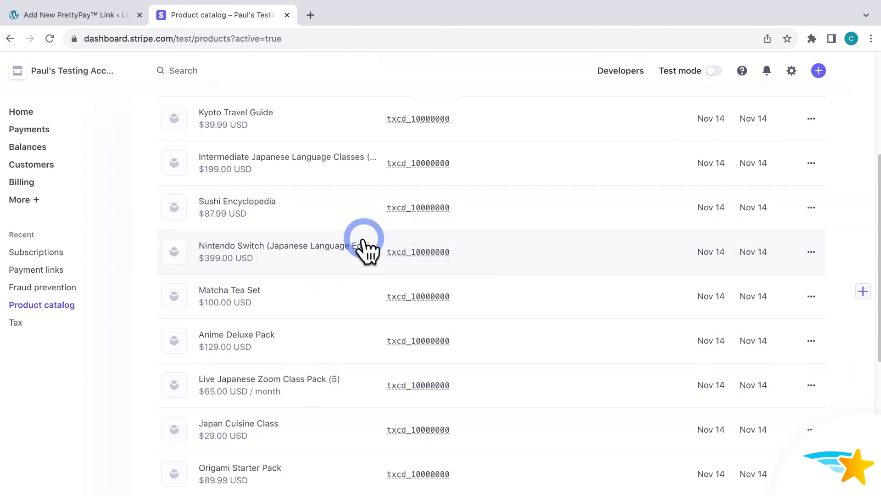
pyautogui.scroll(5, 367, 250)
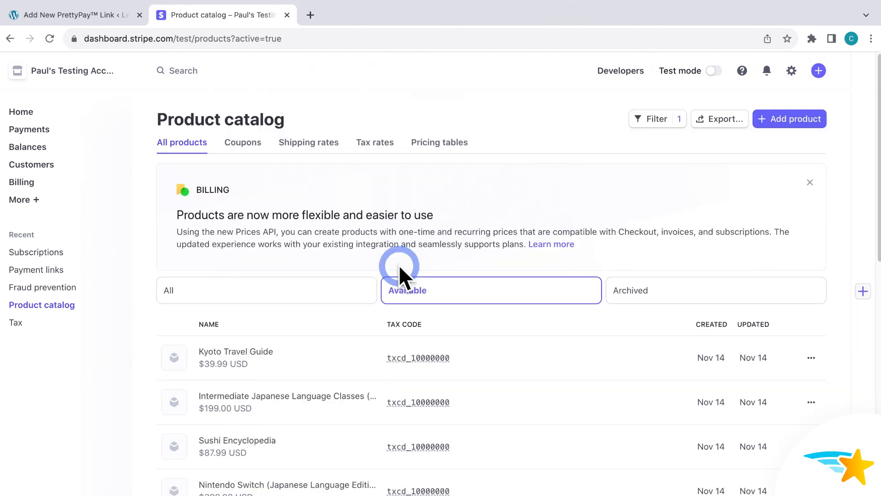
# Open the Add product panel, close it without saving, and return to WordPress.
pyautogui.click(783, 123)
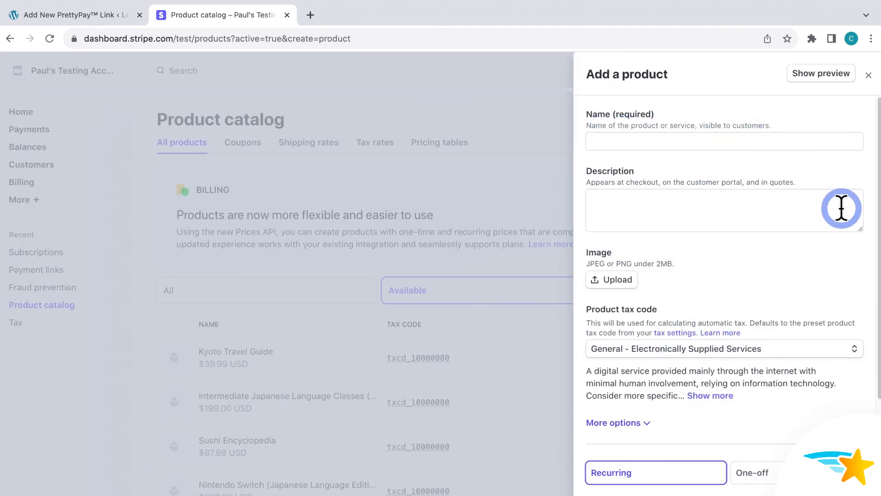
pyautogui.moveTo(877, 191); pyautogui.dragTo(872, 305)
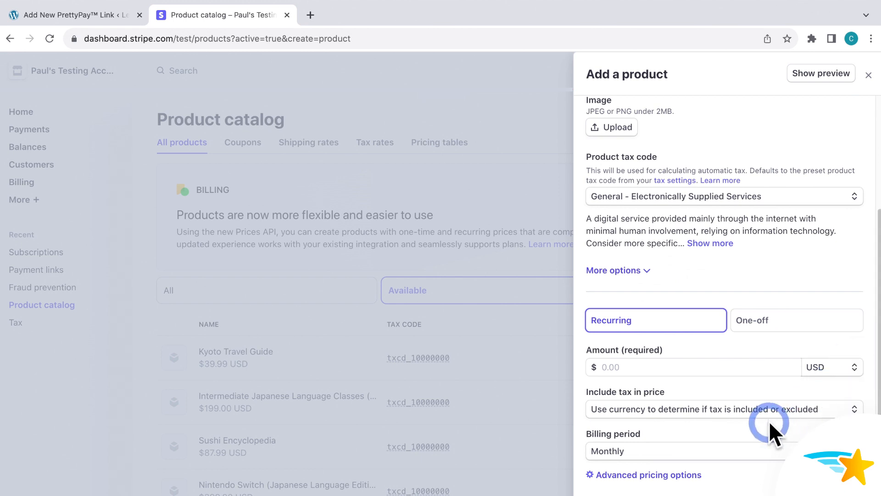
pyautogui.click(868, 75)
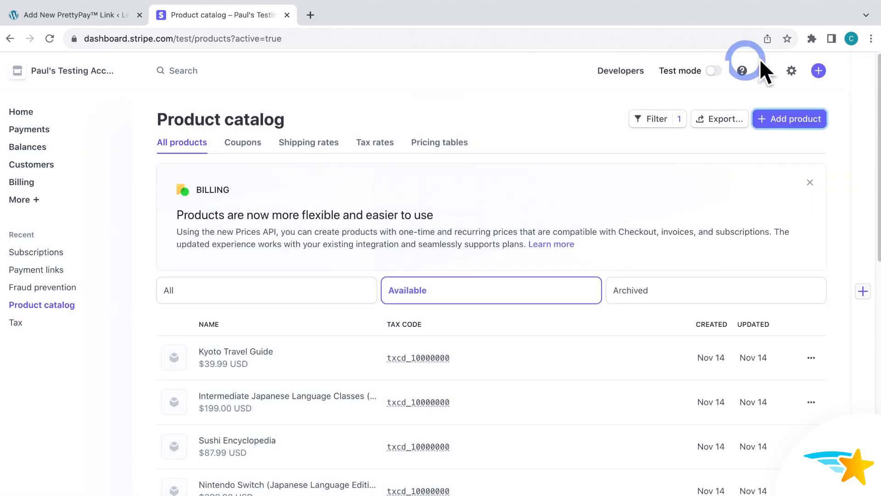
pyautogui.click(126, 15)
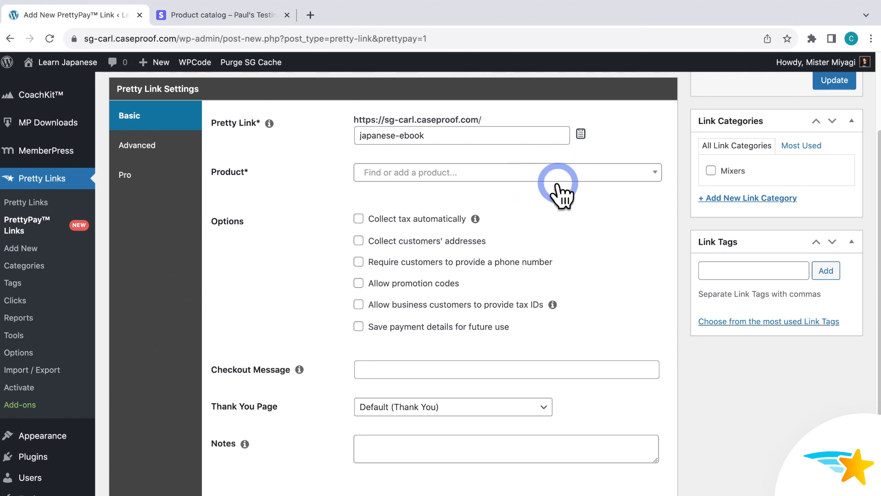
# Choose '+ Add a product' from the japanese-ebook link's Product dropdown.
pyautogui.click(600, 181)
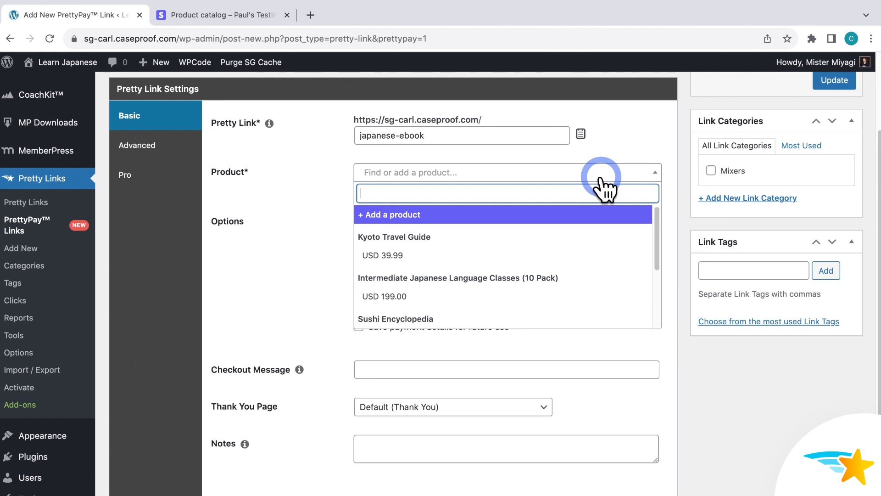
pyautogui.click(403, 214)
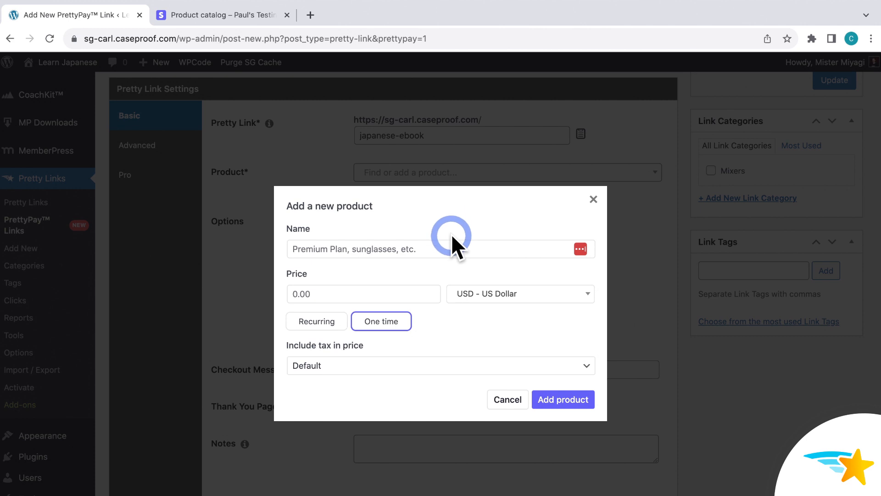
# Add a 'Japanese Ebook' product priced USD 50 as a one-time purchase with default tax.
pyautogui.click(439, 248)
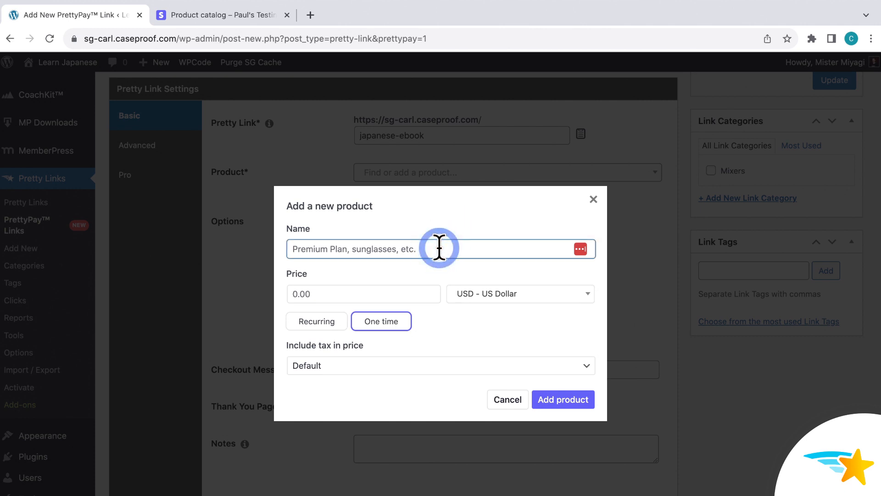
pyautogui.write('Japanese Ebook')
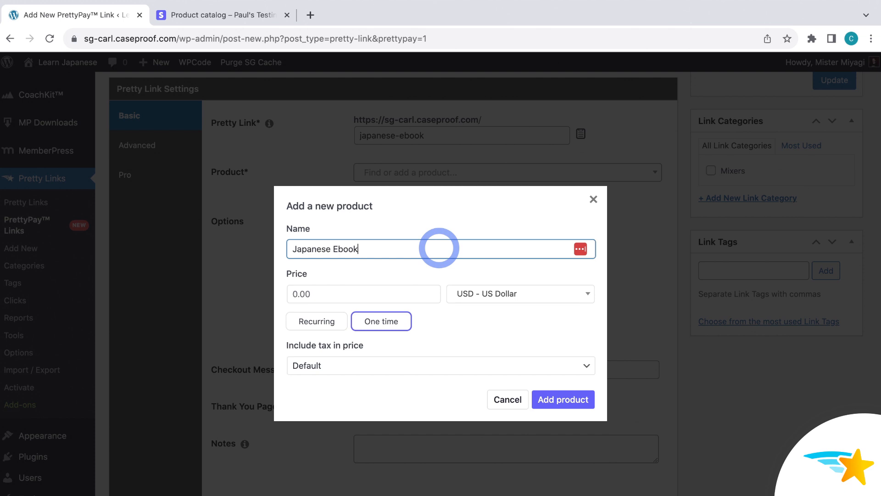
pyautogui.click(414, 294)
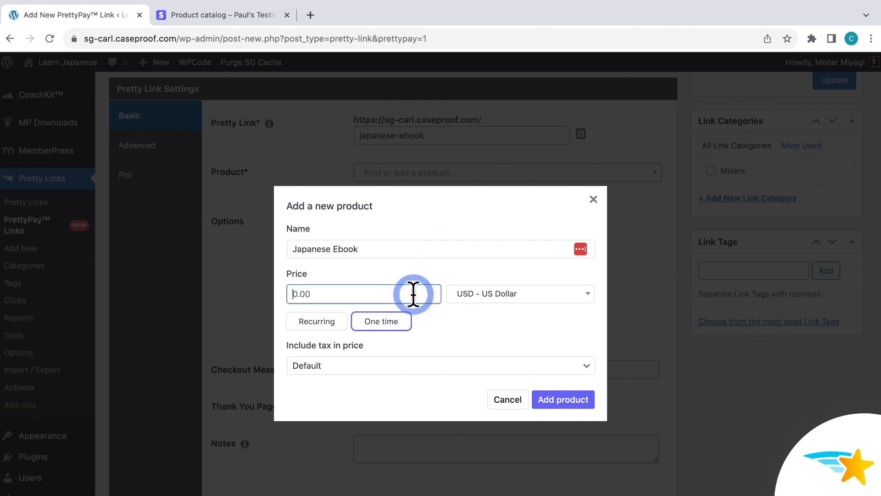
pyautogui.write('50')
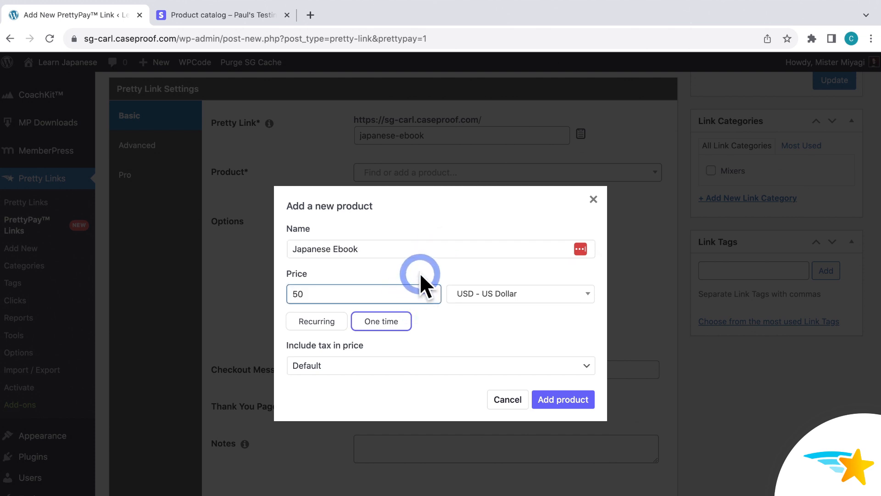
pyautogui.click(452, 296)
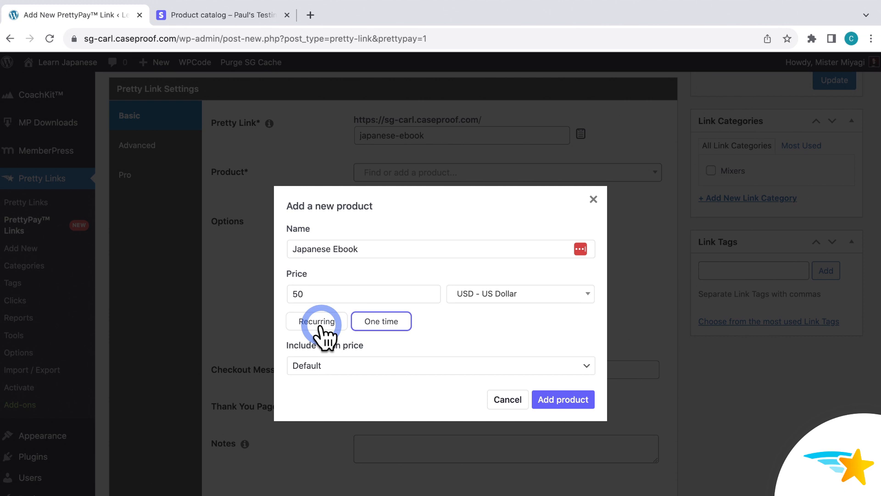
pyautogui.click(380, 324)
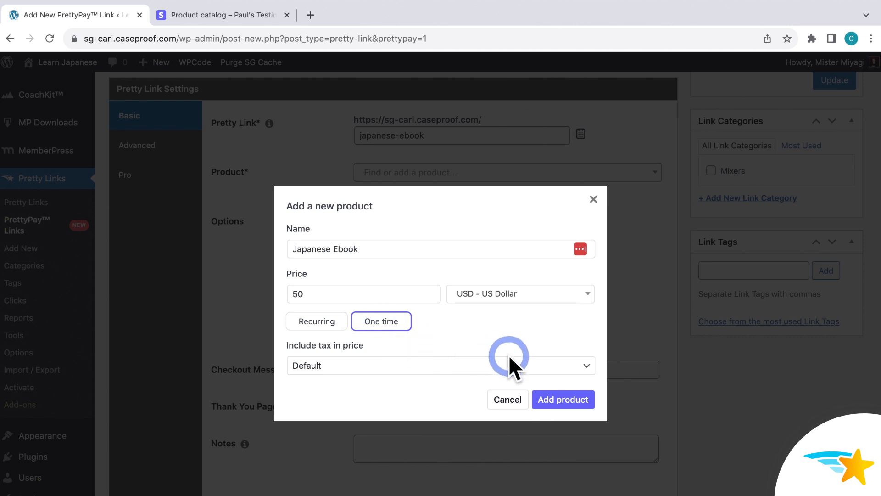
pyautogui.click(571, 369)
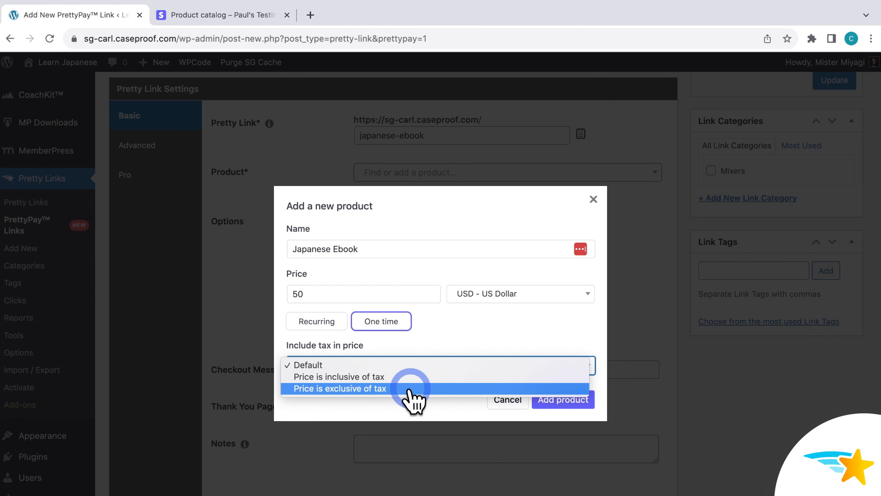
pyautogui.click(414, 366)
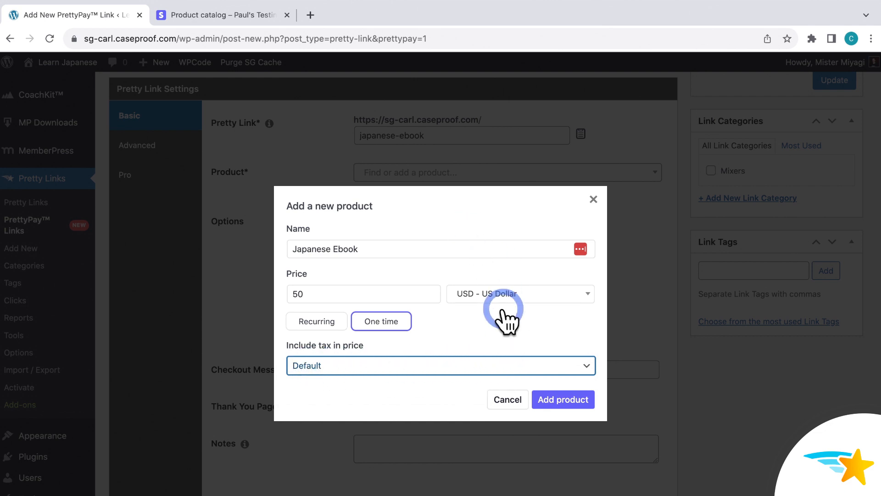
pyautogui.click(549, 397)
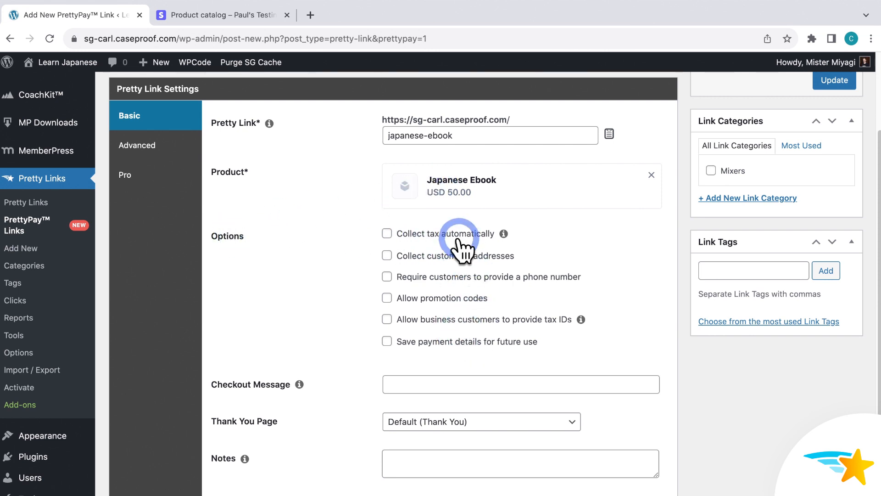
# Turn on automatic tax collection and customer address collection at checkout.
pyautogui.click(388, 234)
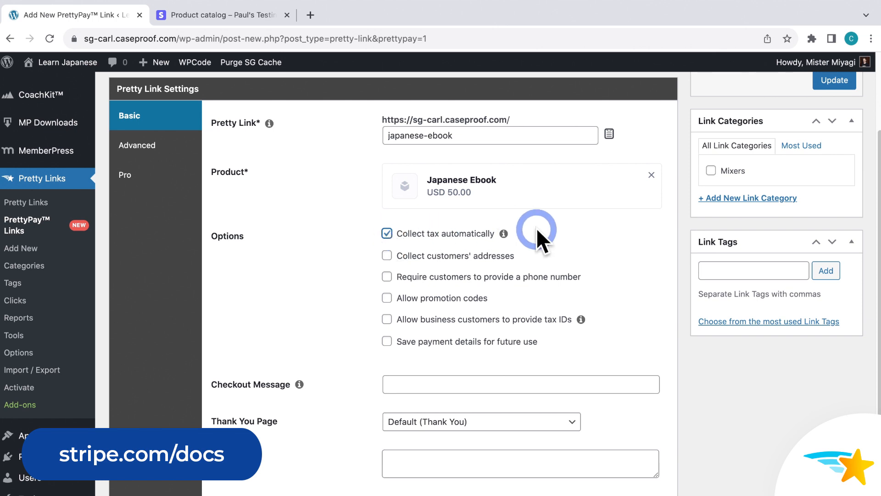
pyautogui.scroll(-3, 536, 229)
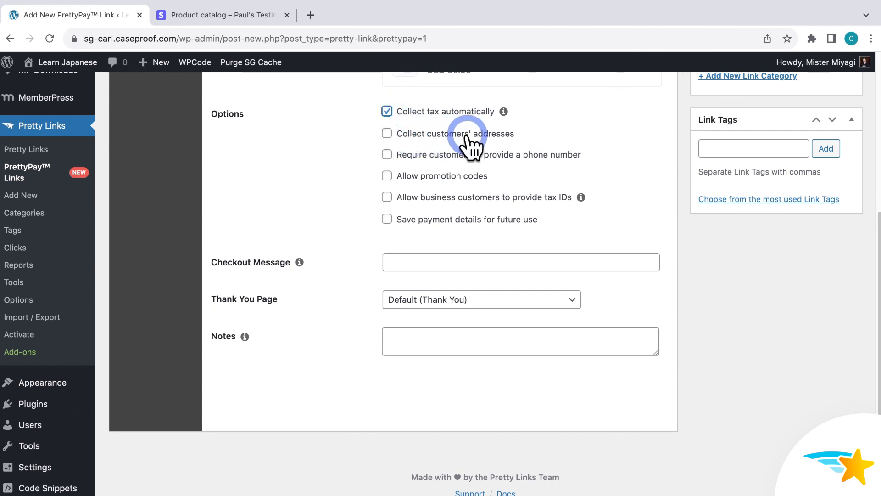
pyautogui.click(387, 134)
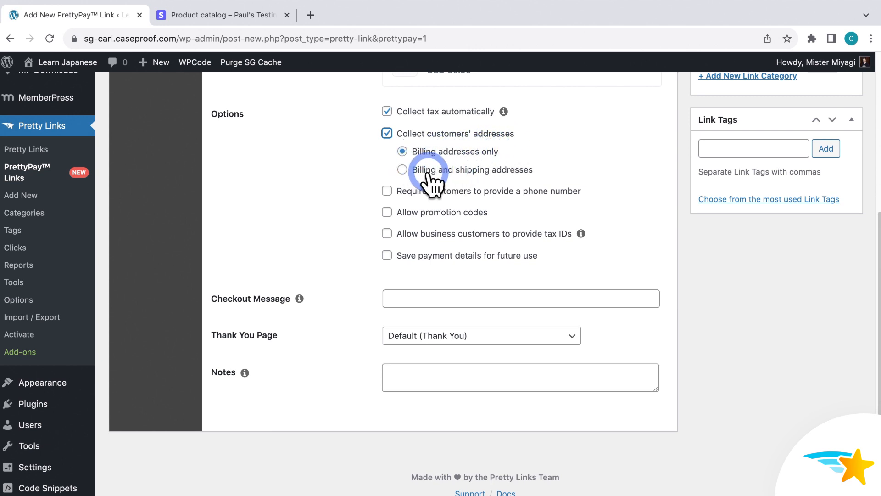
# Try billing and shipping addresses with United States and Montserrat as shipping countries.
pyautogui.click(403, 170)
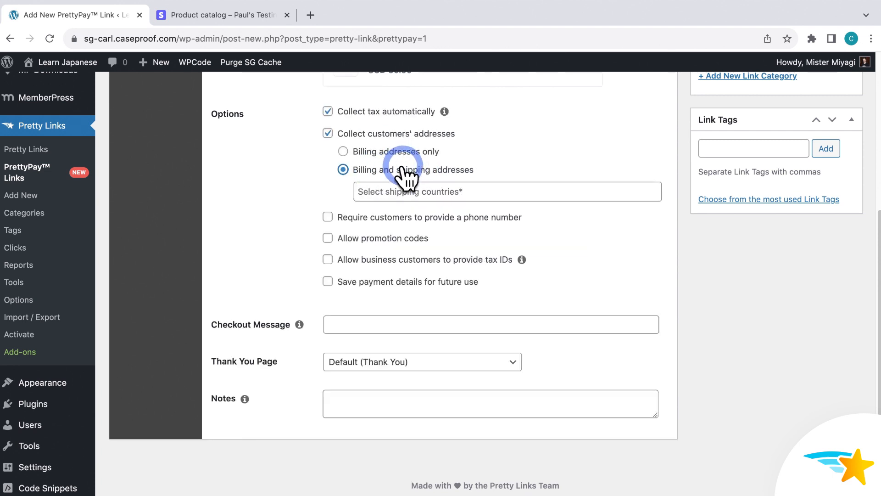
pyautogui.click(514, 187)
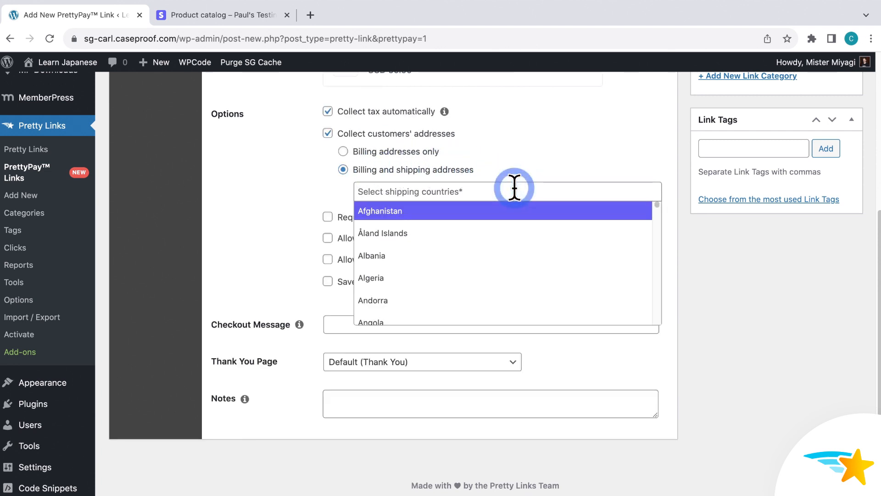
pyautogui.write('uni')
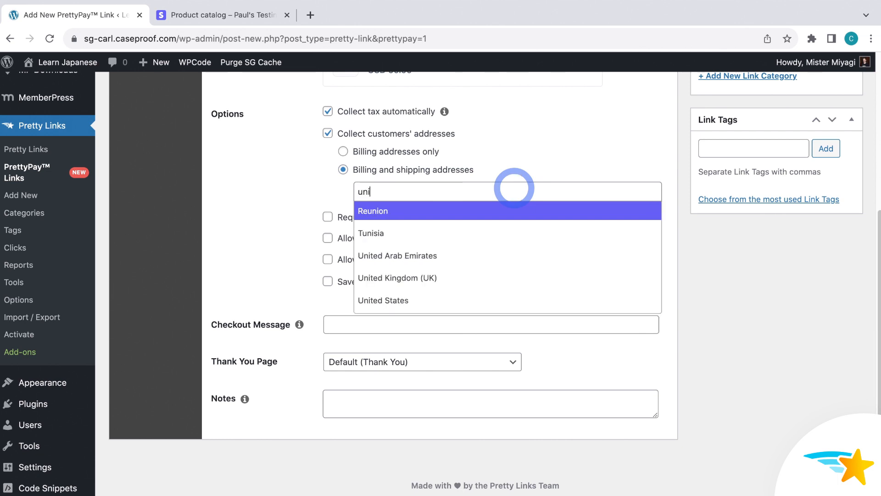
pyautogui.click(420, 299)
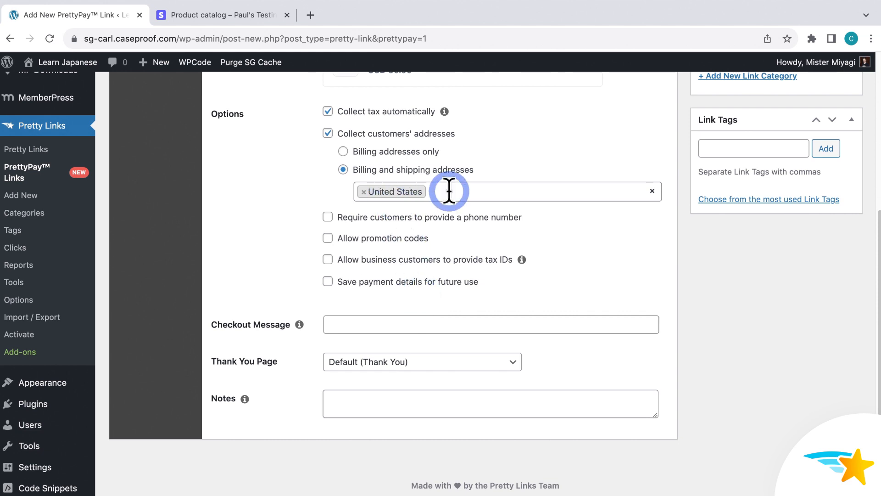
pyautogui.write('s')
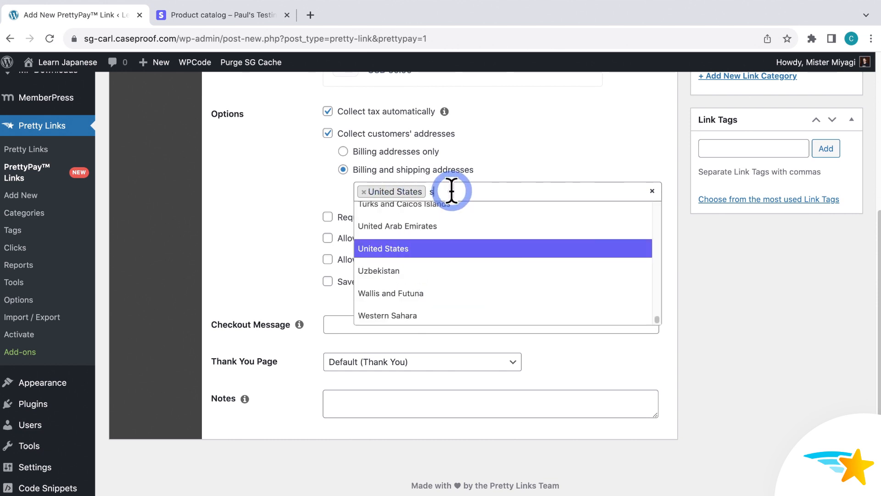
pyautogui.write('e')
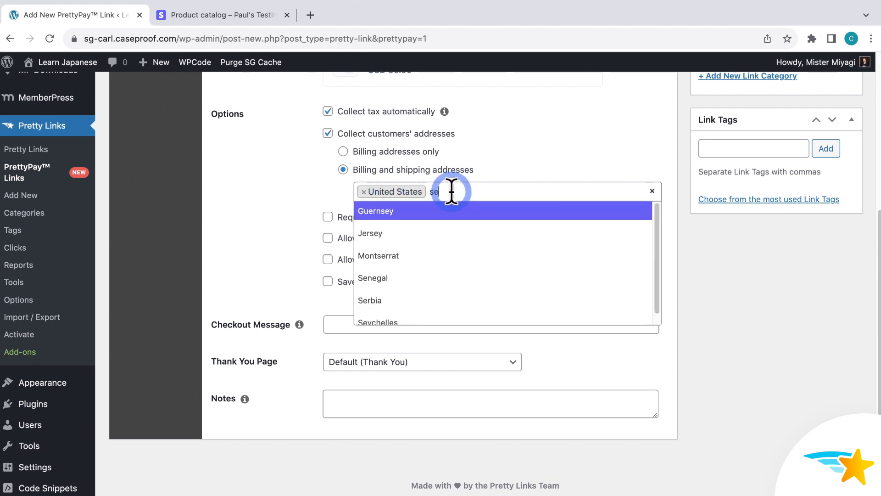
pyautogui.click(420, 252)
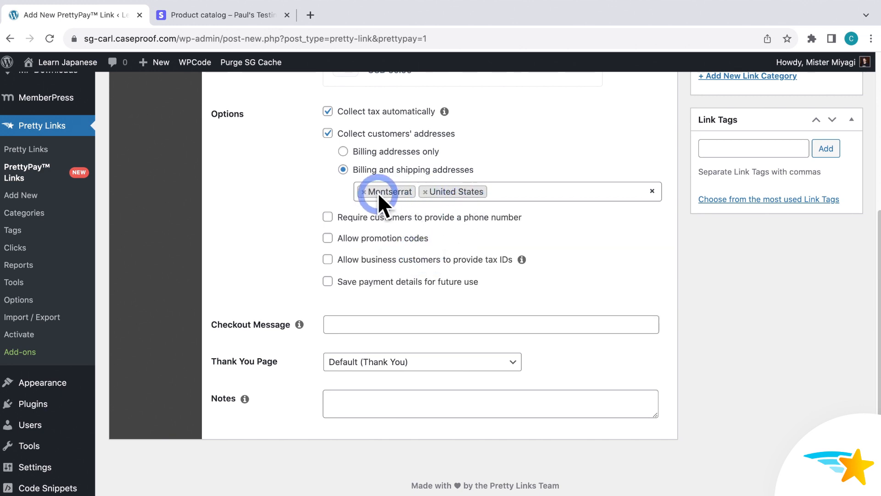
# Remove both shipping countries and switch to collecting billing addresses only.
pyautogui.click(363, 192)
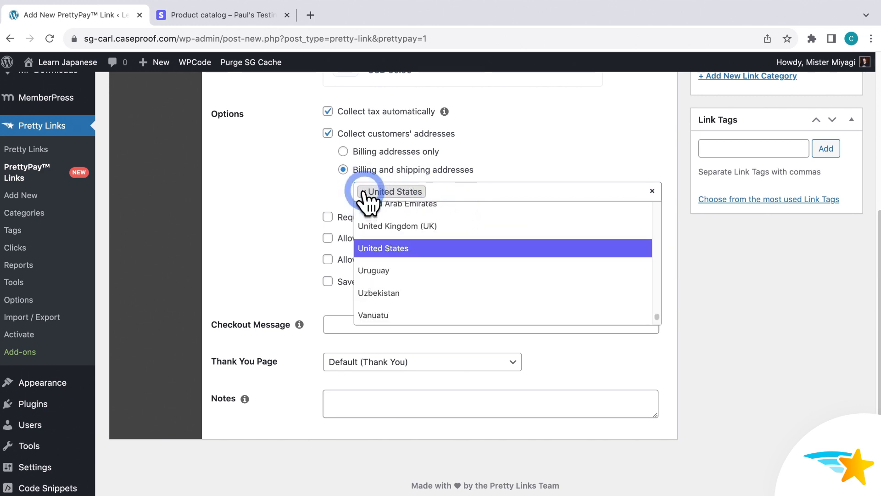
pyautogui.click(364, 192)
pyautogui.click(348, 153)
pyautogui.click(346, 153)
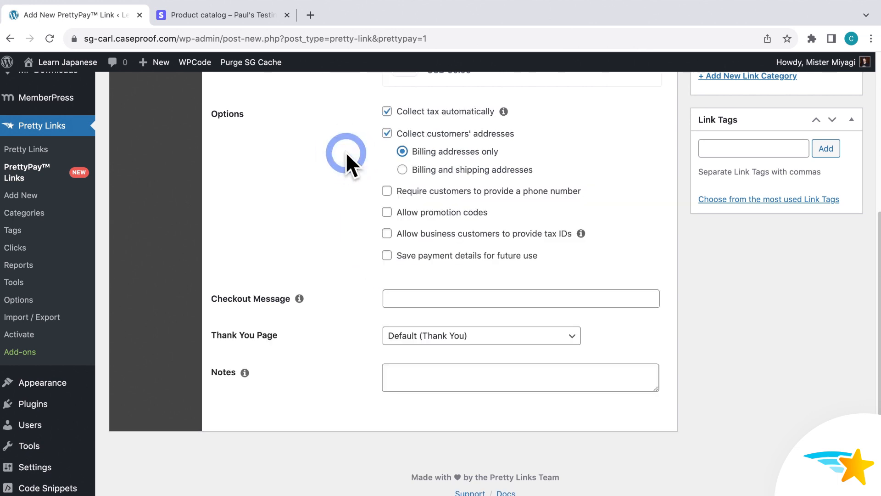
pyautogui.click(417, 155)
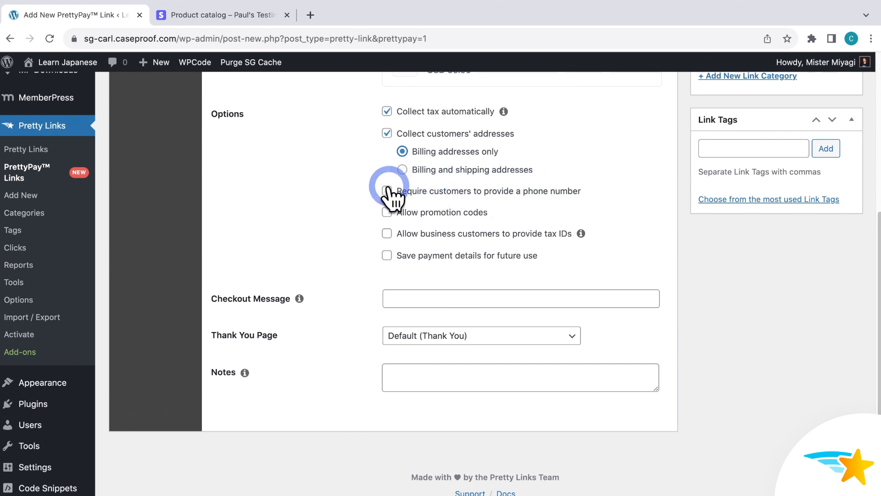
# Allow promotion codes at checkout, leaving 'Save payment details for future use' unchecked.
pyautogui.click(387, 213)
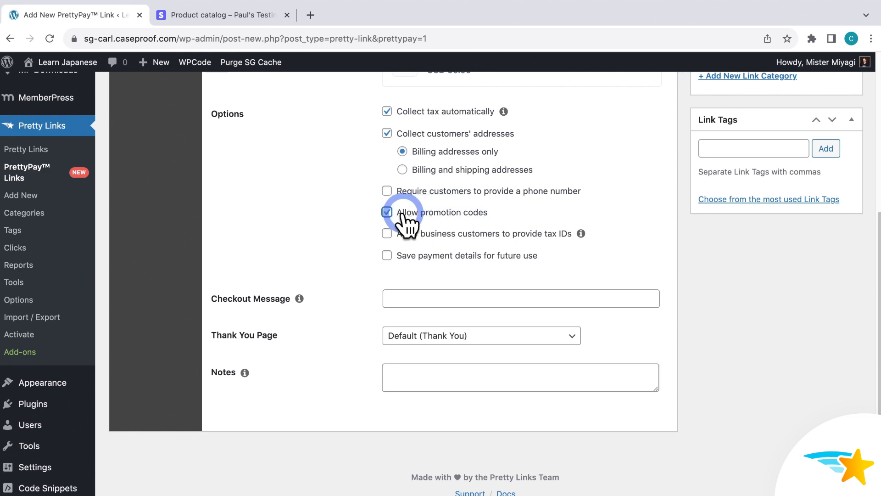
pyautogui.click(387, 212)
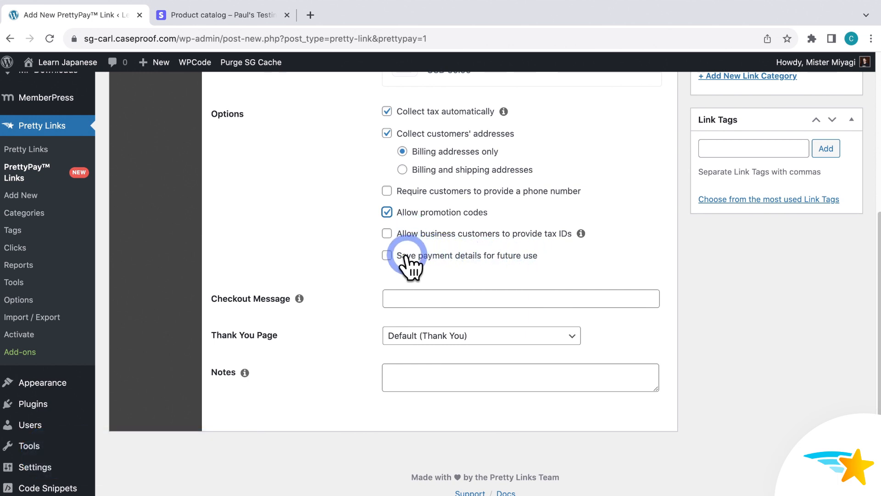
pyautogui.click(388, 256)
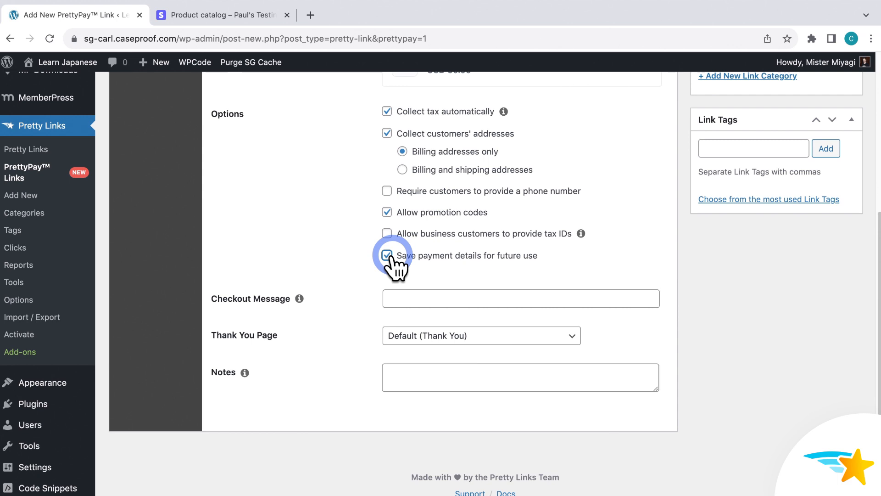
pyautogui.click(388, 256)
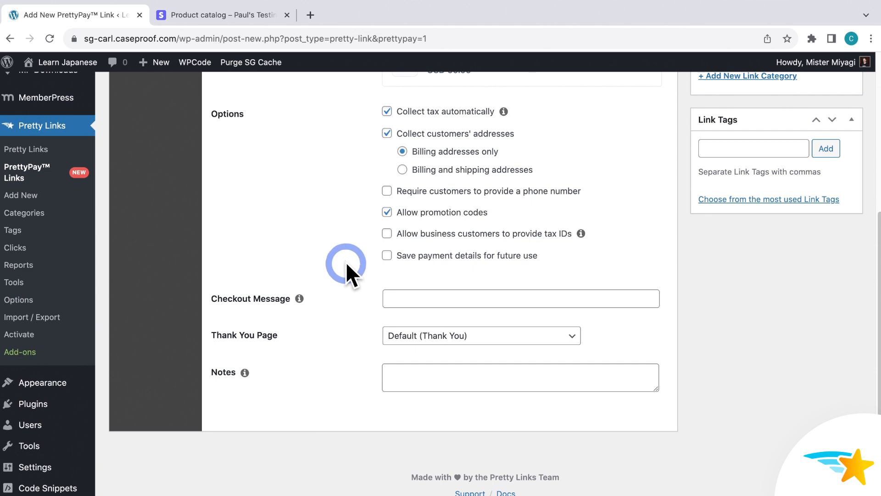
# Set the checkout message to 'Thank you so much for buying! Enjoy!' with the Default (Thank You) page.
pyautogui.click(537, 298)
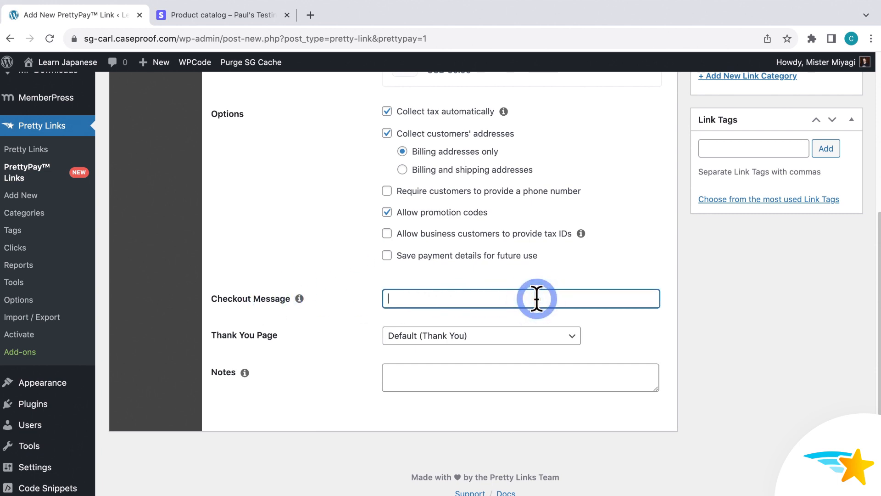
pyautogui.write('Thank you so much for buying')
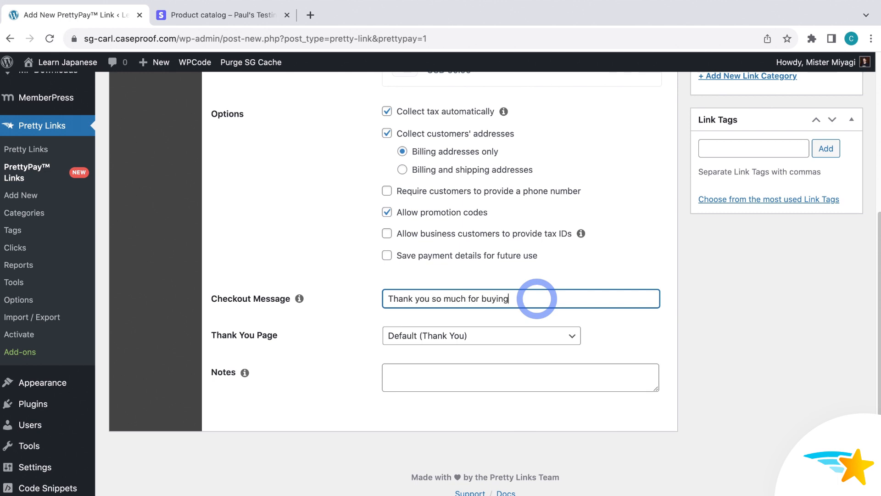
pyautogui.write('! Enjoy!')
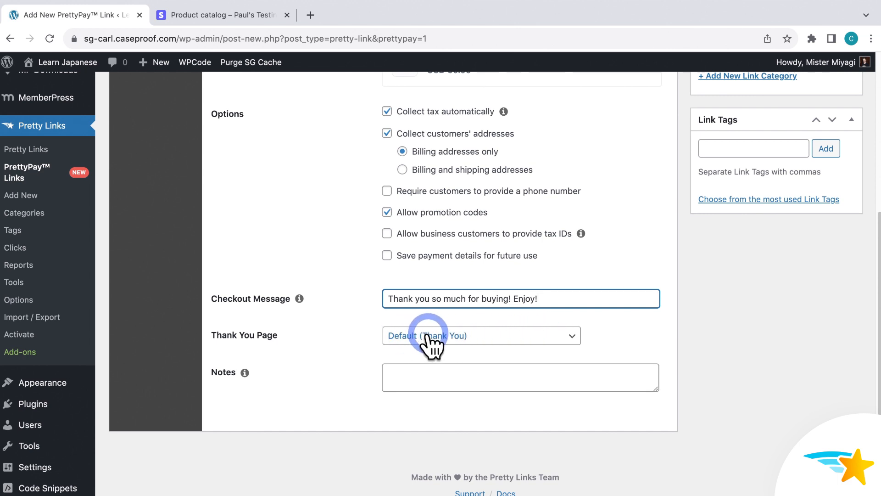
pyautogui.click(543, 346)
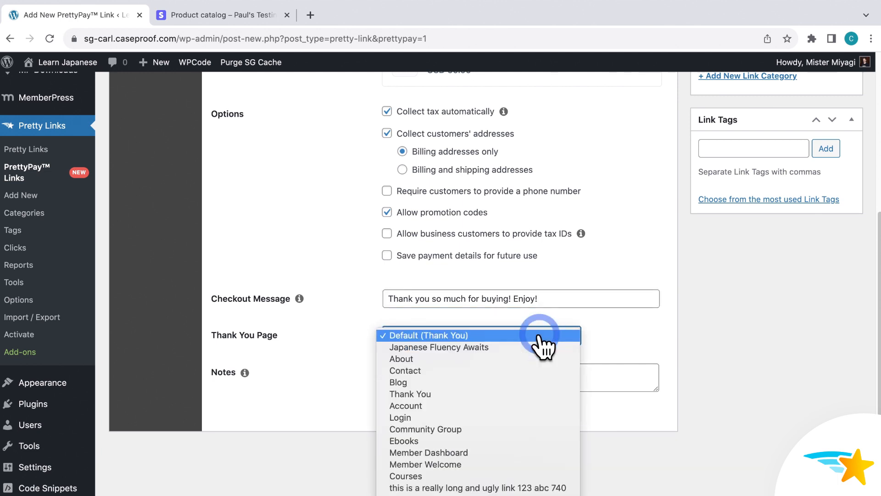
pyautogui.click(541, 337)
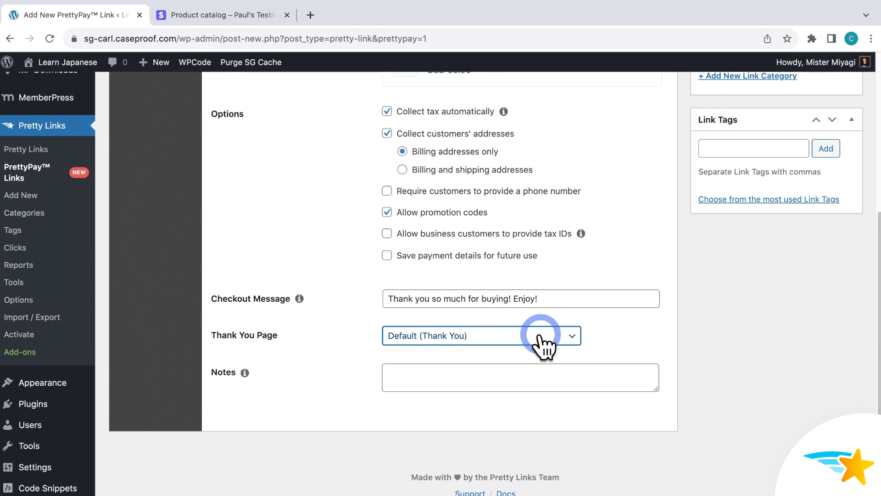
# Add the note 'This is my ebook teaching Japanese.' to the link.
pyautogui.click(530, 371)
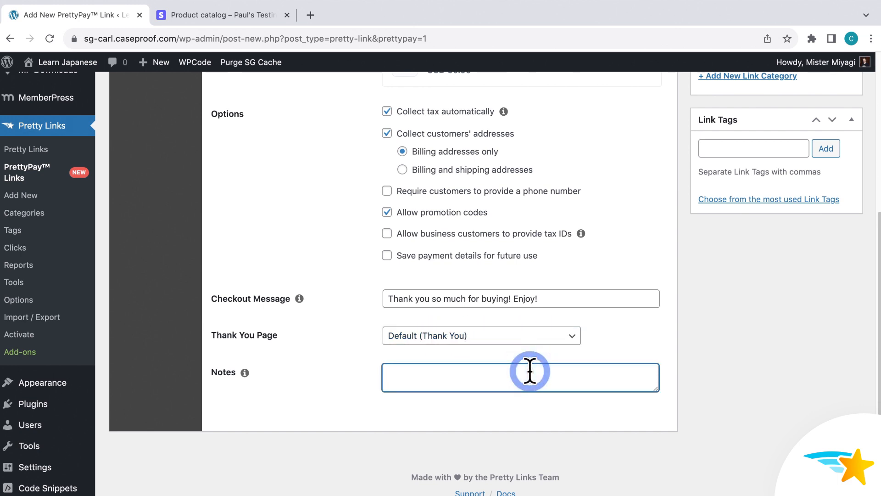
pyautogui.write('This is my ebook teaching Japanese.')
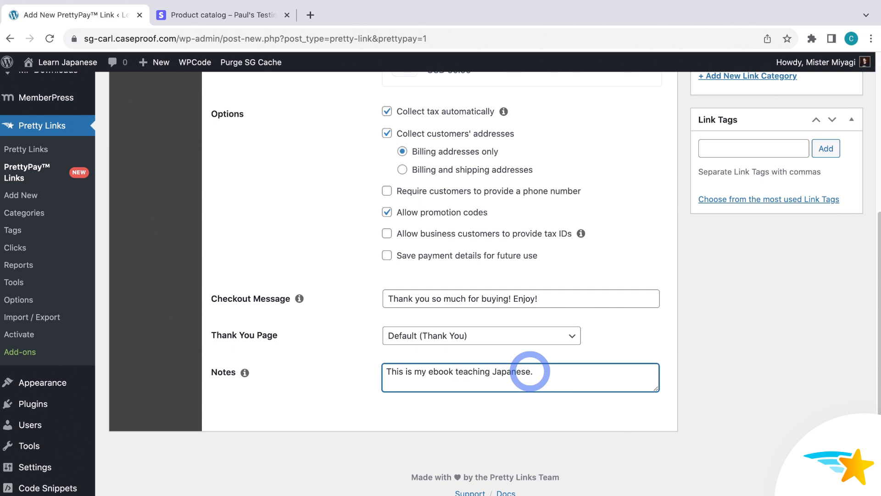
pyautogui.click(648, 354)
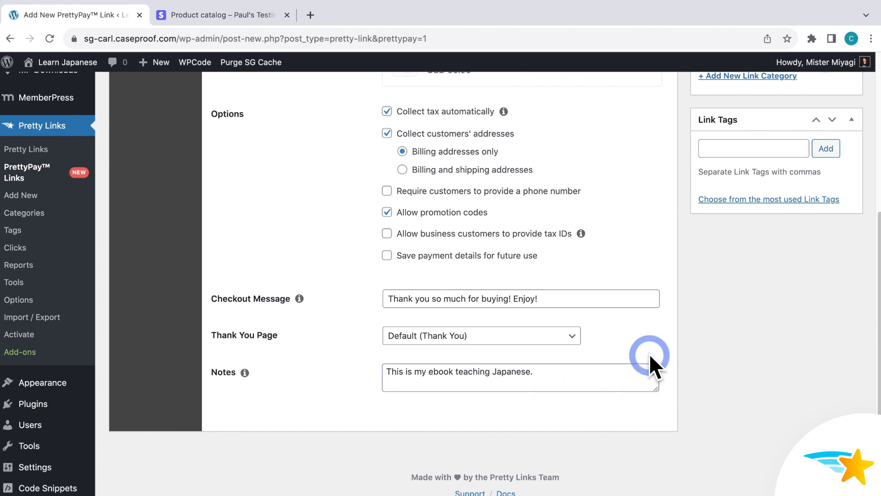
pyautogui.scroll(5, 649, 353)
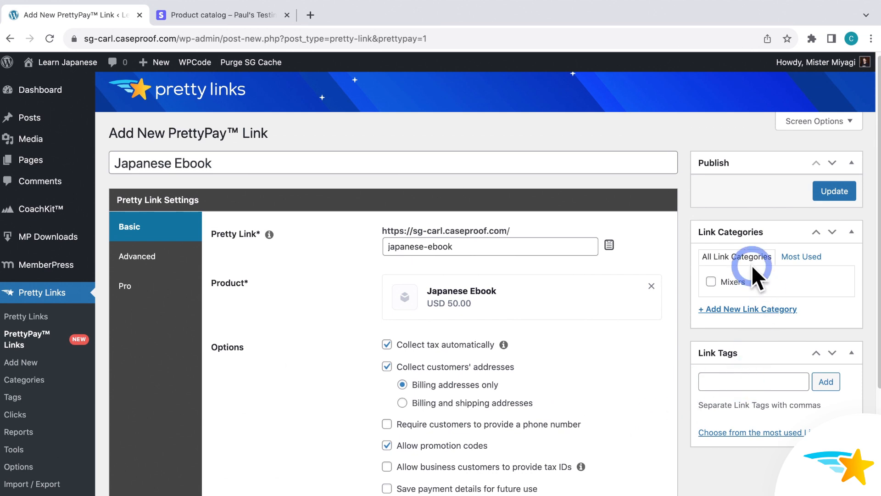
# Tag the link with 'ebook'.
pyautogui.click(769, 381)
pyautogui.write('e')
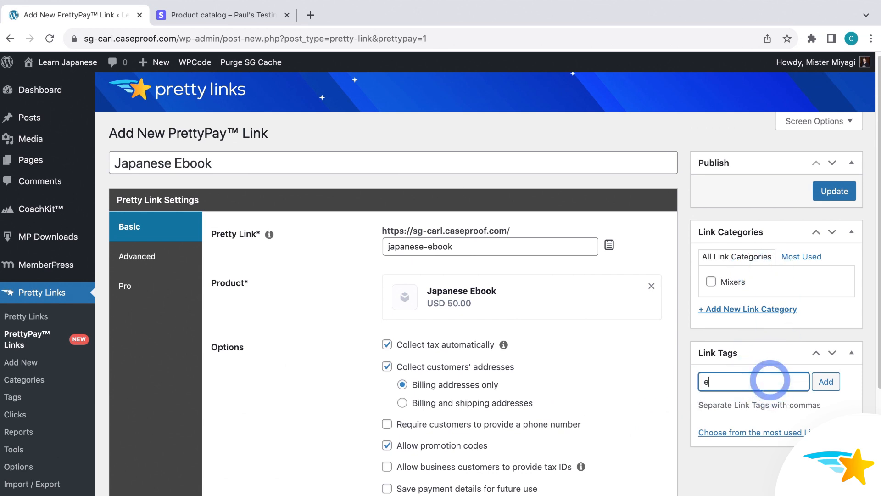
pyautogui.write('book')
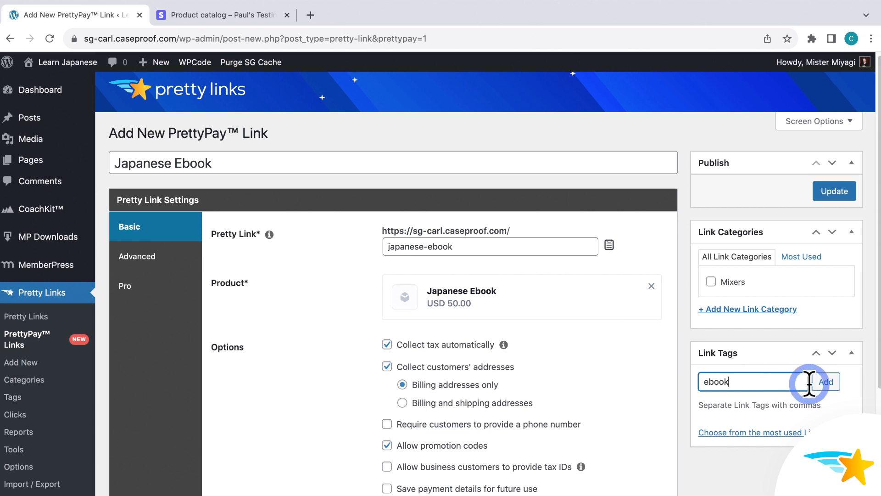
pyautogui.click(821, 384)
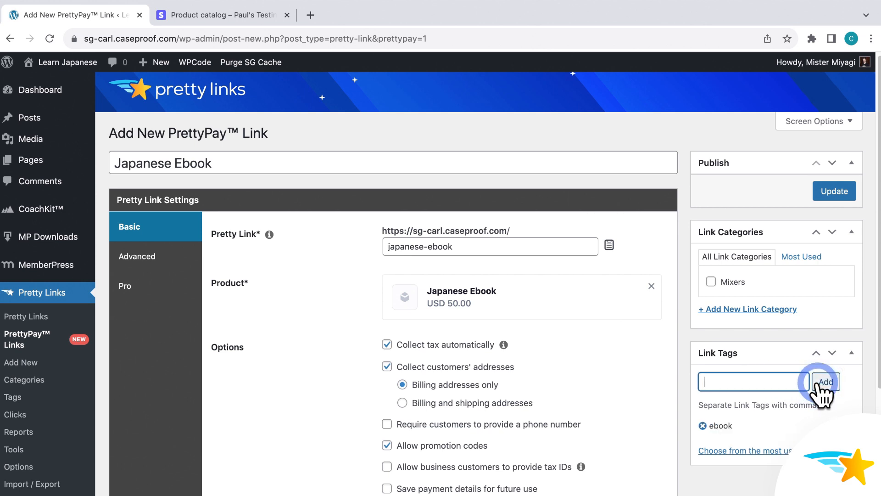
# Create a new 'ebook' link category and assign it to the link.
pyautogui.click(793, 317)
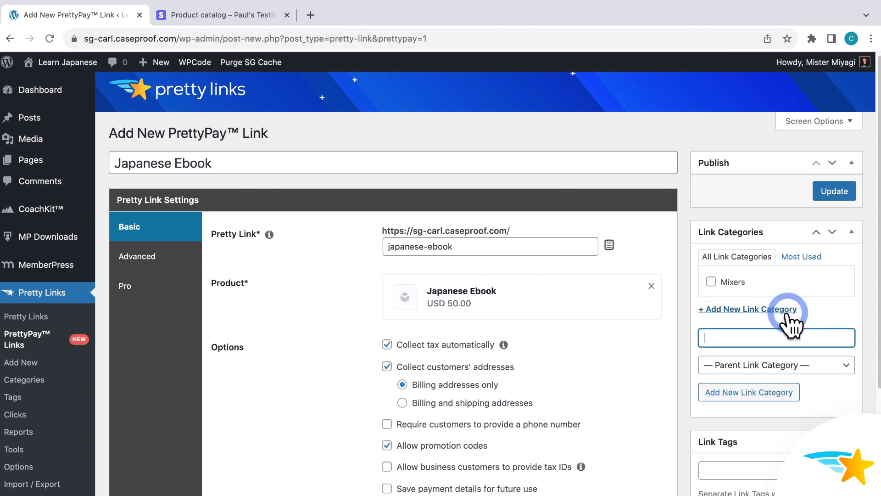
pyautogui.write('ebook')
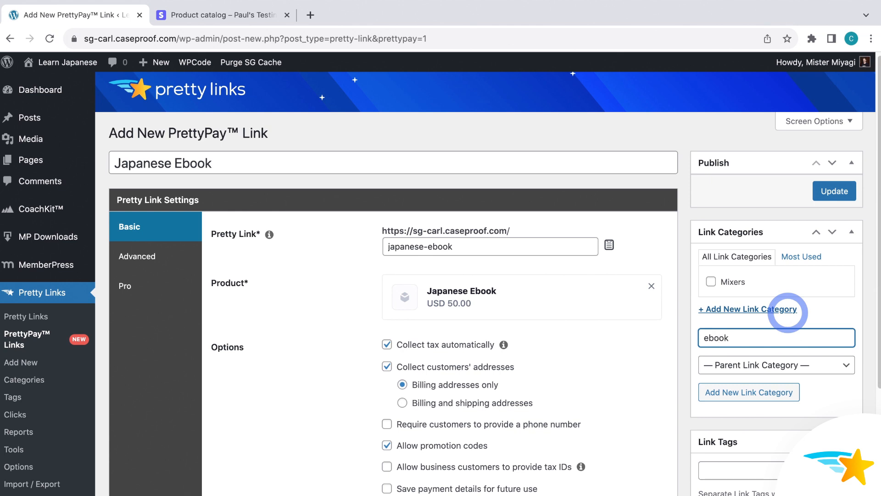
pyautogui.click(783, 393)
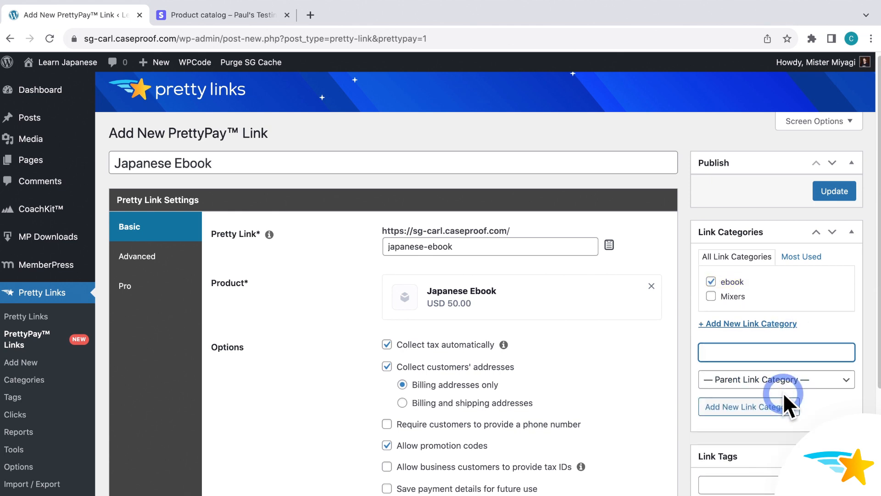
pyautogui.scroll(-3, 784, 392)
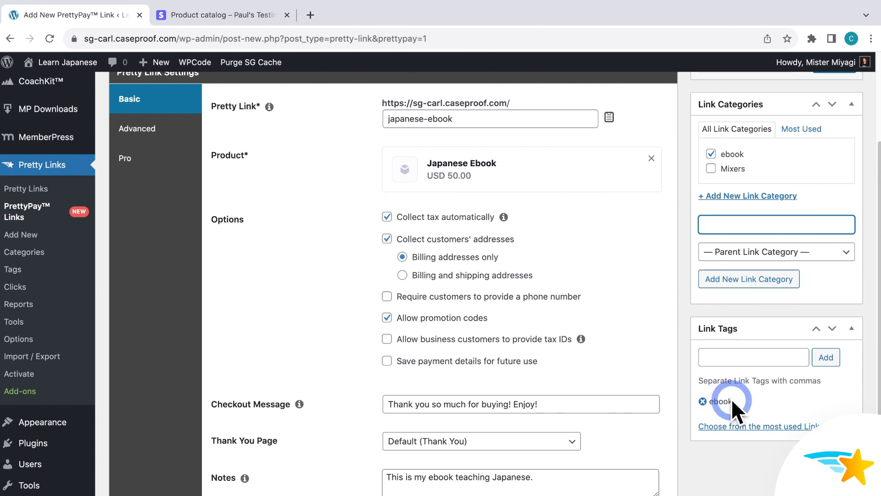
pyautogui.scroll(2, 732, 398)
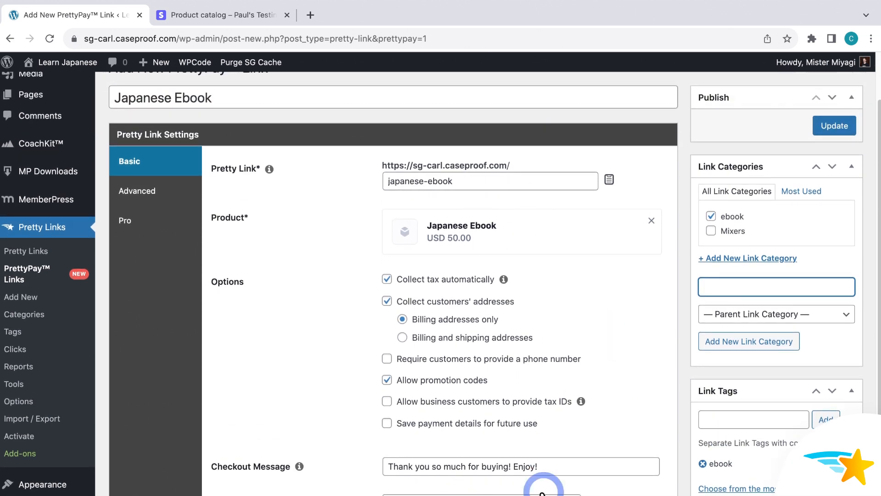
# Publish the Japanese Ebook link, copy its /japanese-ebook URL, reopen it, and return to Stripe.
pyautogui.click(836, 127)
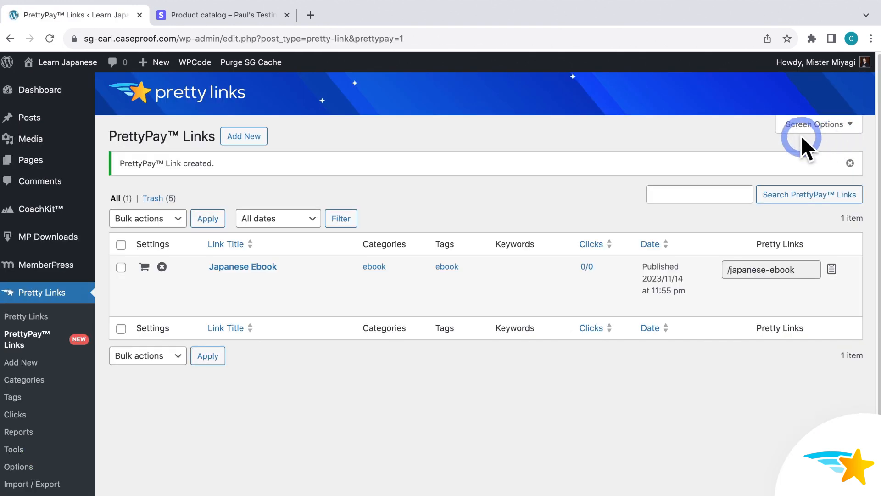
pyautogui.moveTo(131, 285)
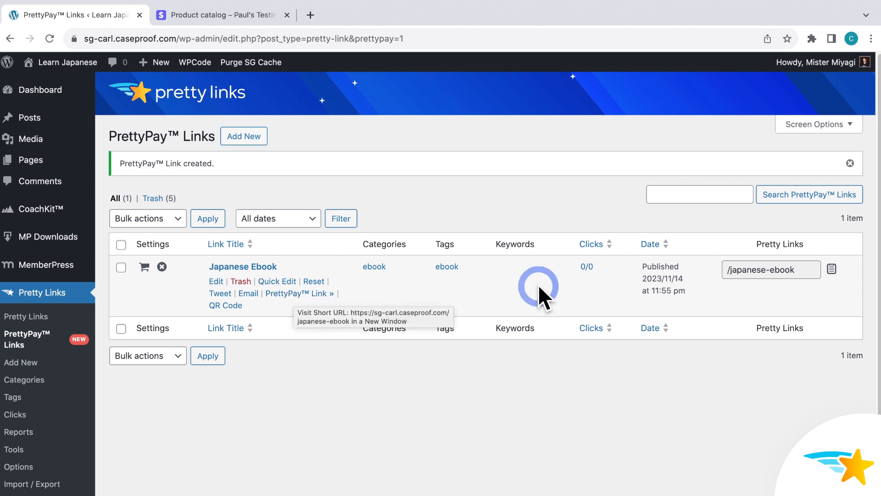
pyautogui.click(831, 271)
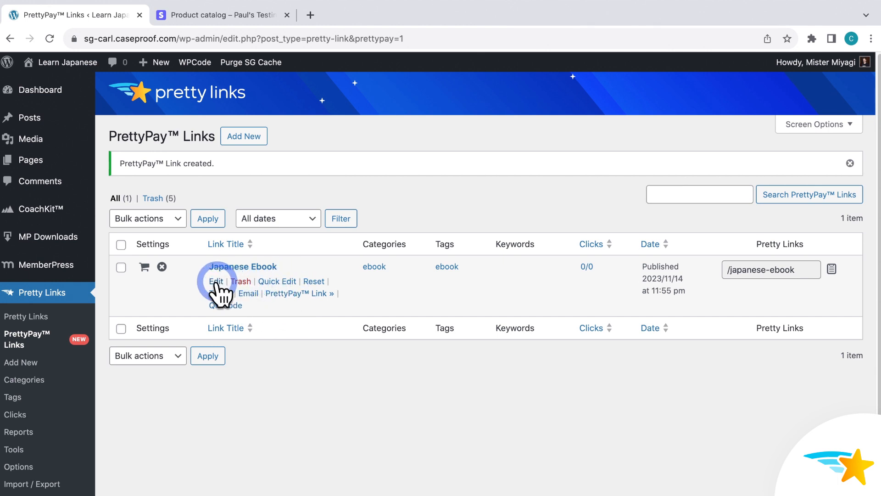
pyautogui.click(242, 267)
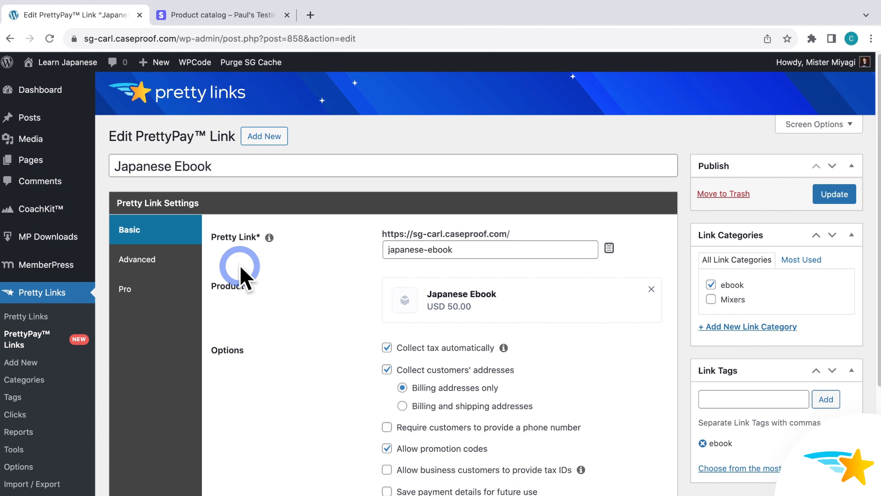
pyautogui.click(243, 16)
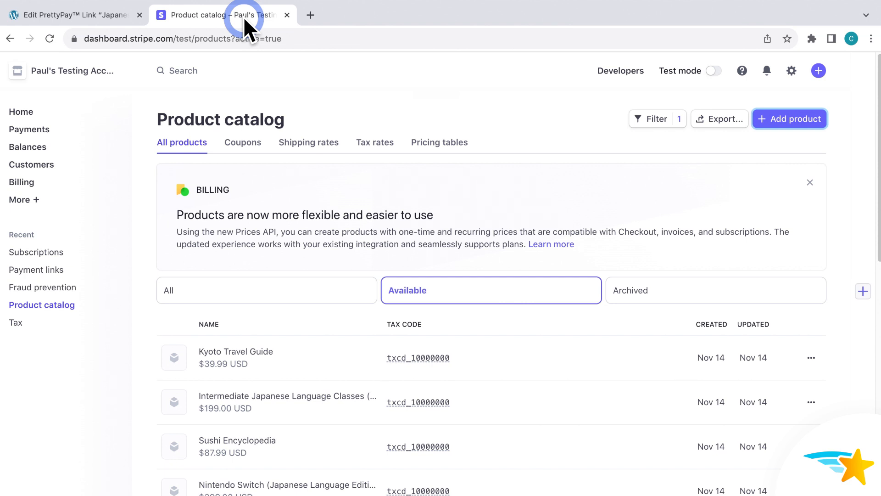
# Upload Ebook9.png as the Stripe Japanese Ebook product's image and update the product.
pyautogui.click(51, 36)
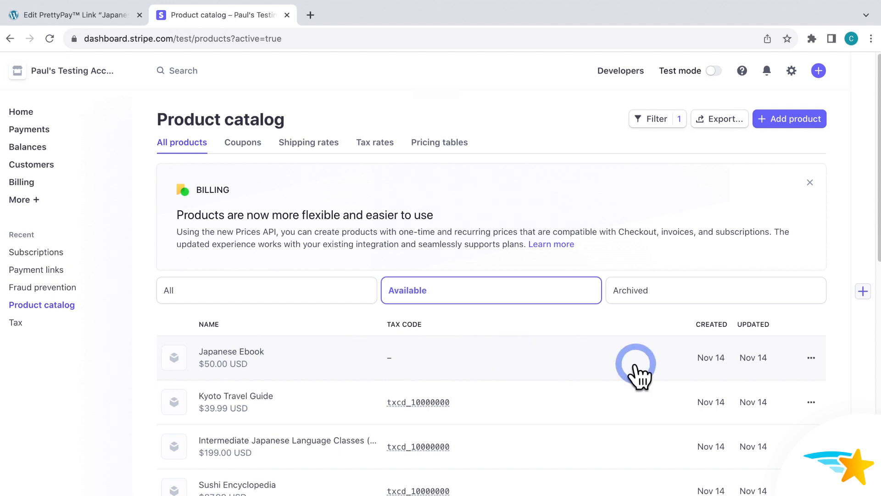
pyautogui.click(812, 357)
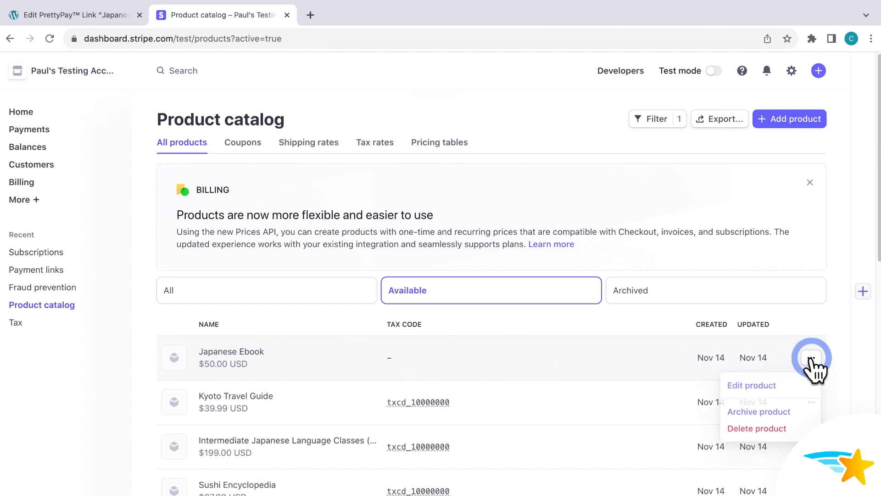
pyautogui.click(766, 386)
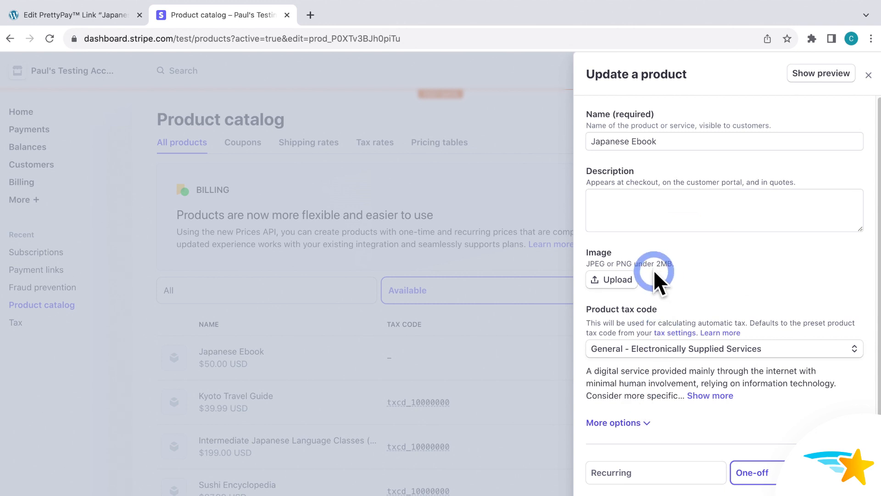
pyautogui.click(620, 278)
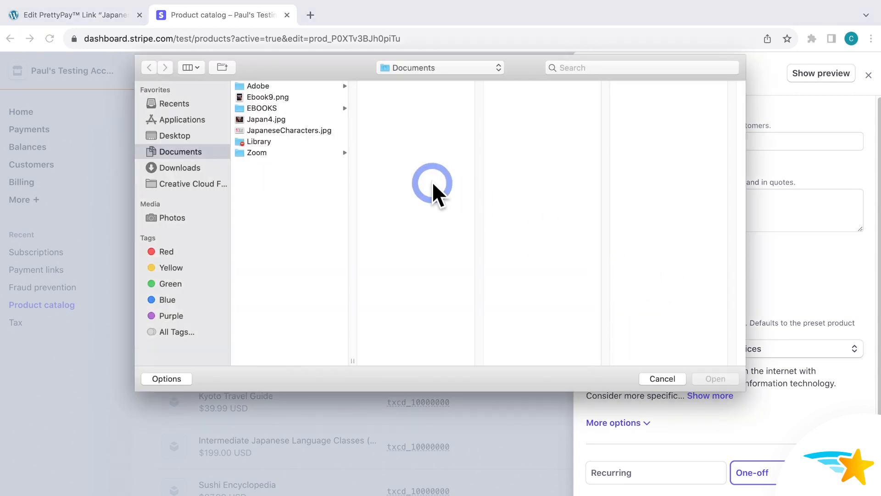
pyautogui.click(290, 97)
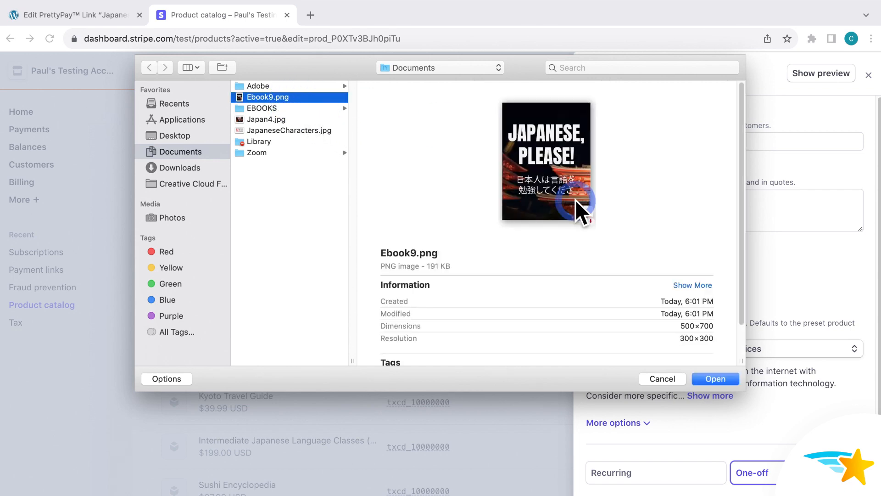
pyautogui.click(715, 379)
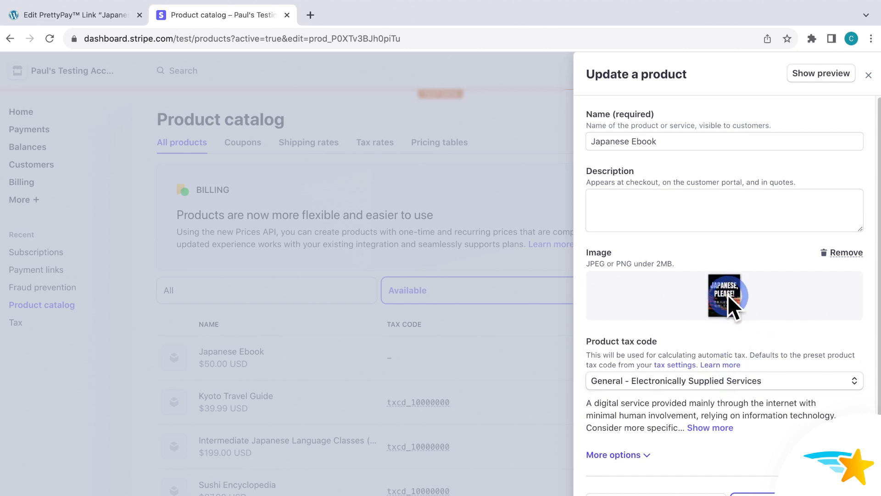
pyautogui.scroll(-3, 730, 300)
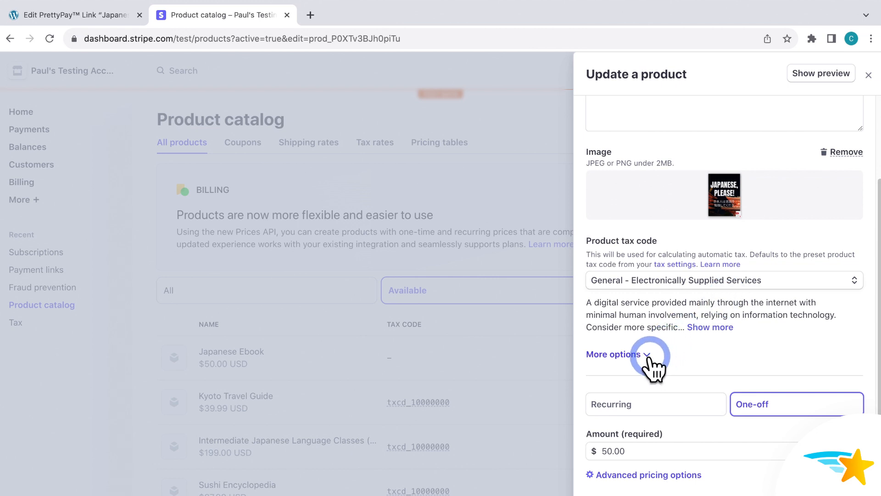
pyautogui.click(658, 475)
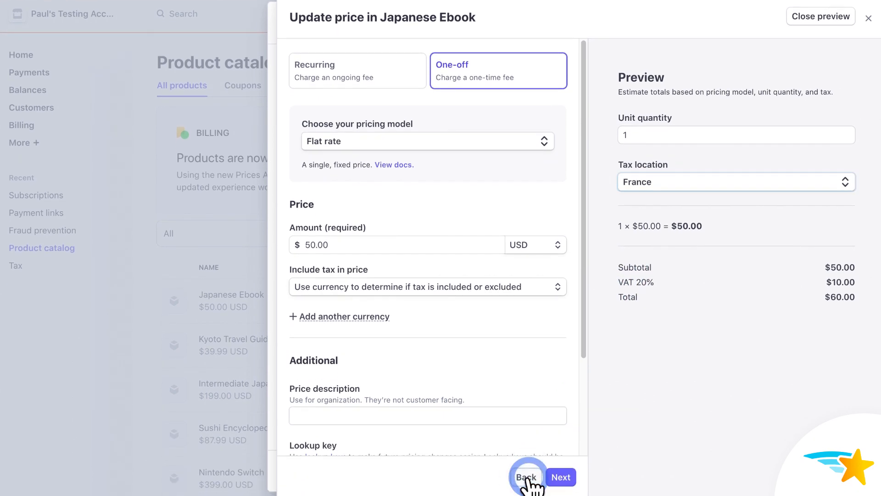
pyautogui.click(526, 477)
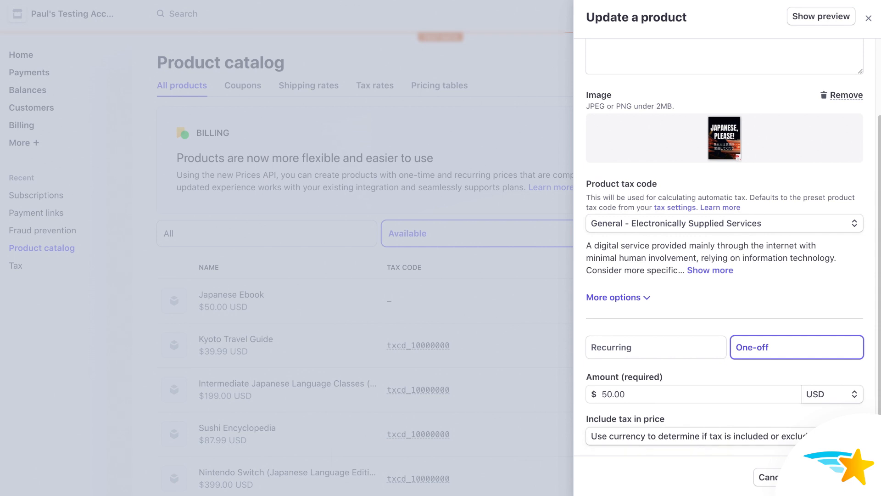
pyautogui.click(829, 478)
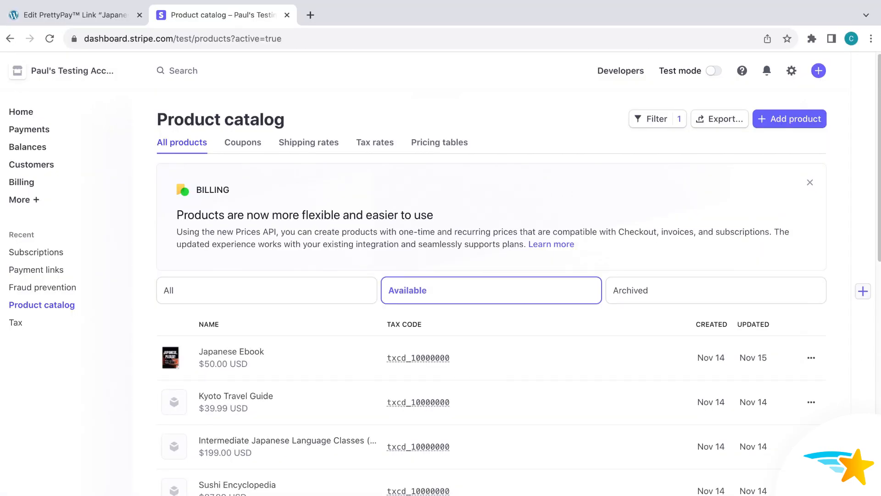
# Preview the Japanese Ebook link's $50.00 checkout in an incognito window, then close it.
pyautogui.click(117, 14)
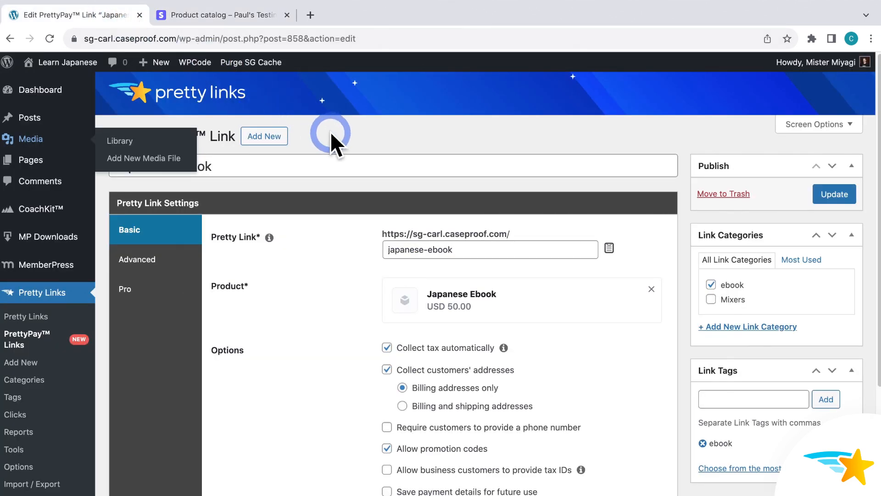
pyautogui.click(21, 340)
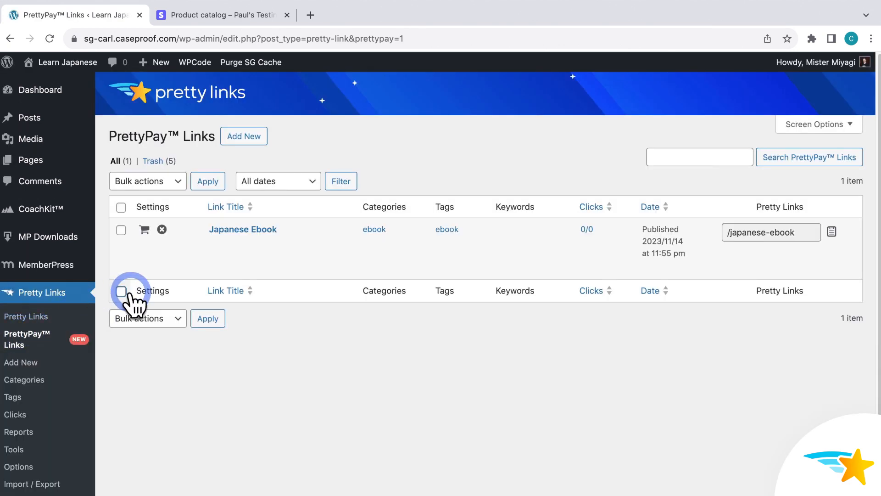
pyautogui.rightClick(282, 255)
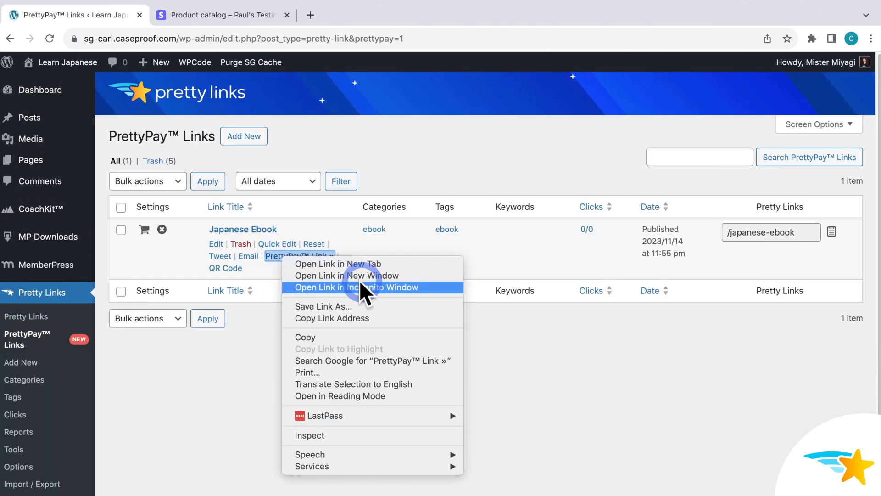
pyautogui.click(419, 287)
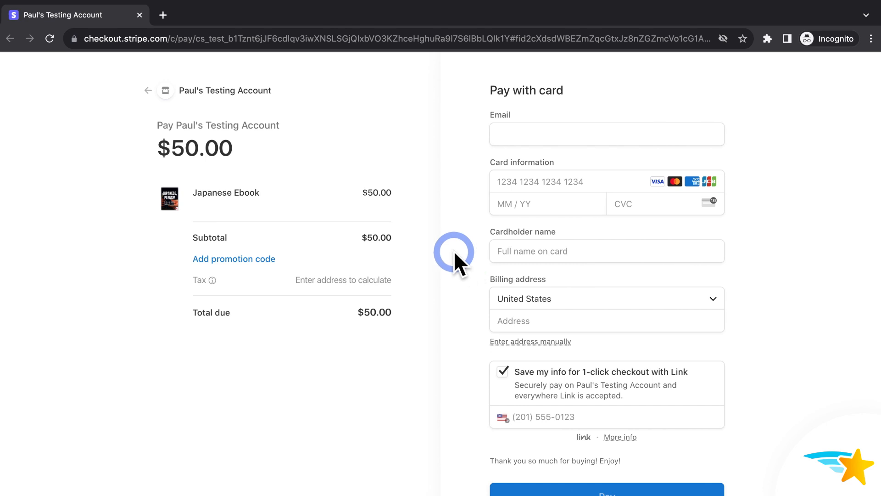
pyautogui.click(140, 15)
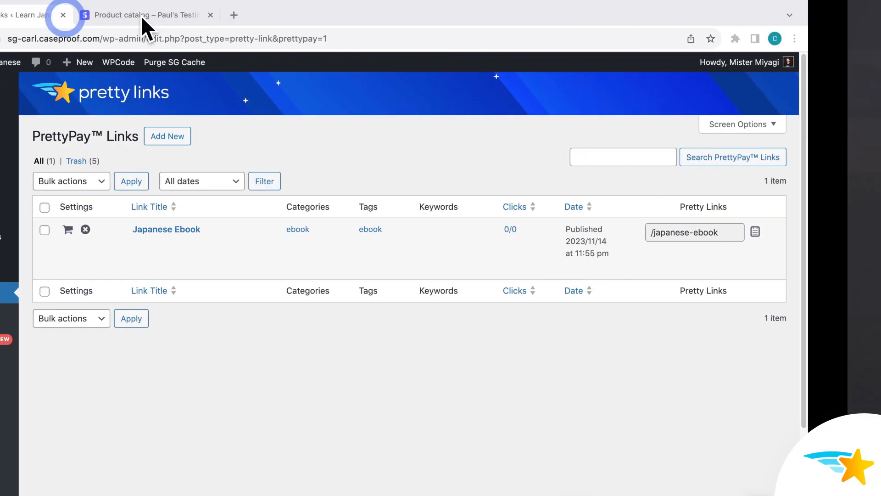
# Start a new PrettyPay link 'Japanese Subscription Box' with slug 'subscription-box' and open its product list.
pyautogui.click(333, 139)
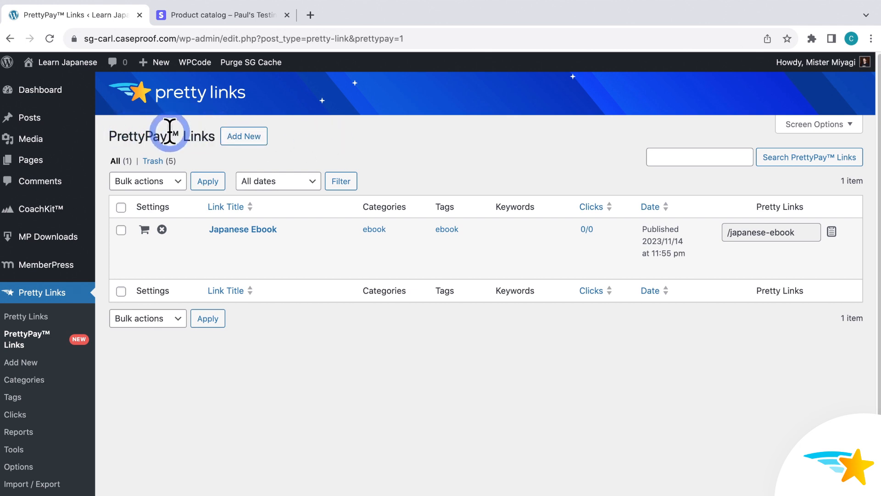
pyautogui.click(250, 138)
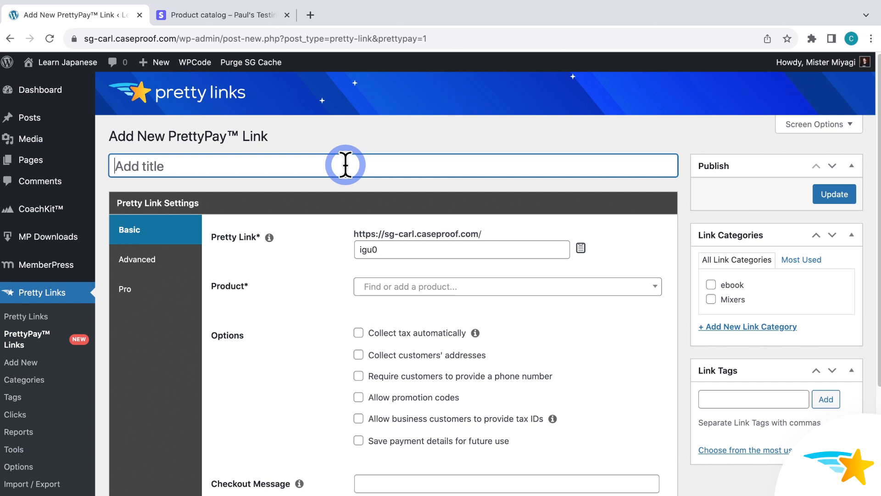
pyautogui.write('Japanese Subscription Box')
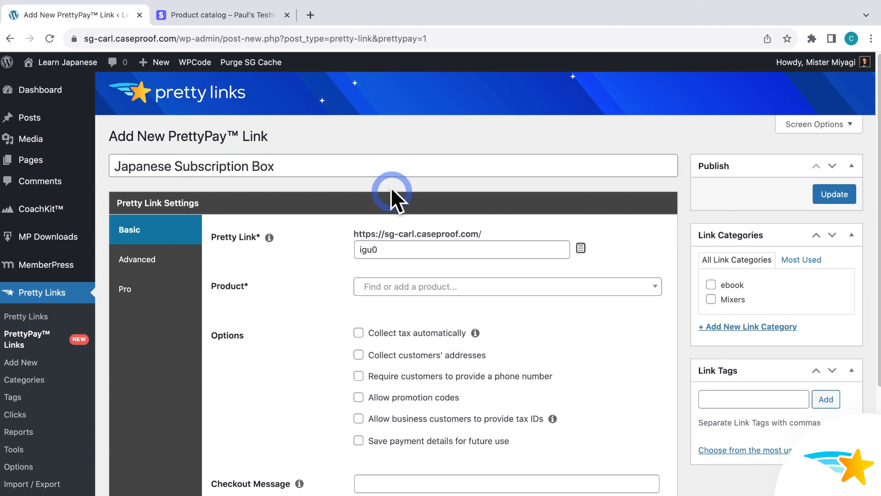
pyautogui.click(388, 249)
pyautogui.moveTo(388, 249); pyautogui.dragTo(347, 247)
pyautogui.write('subsc')
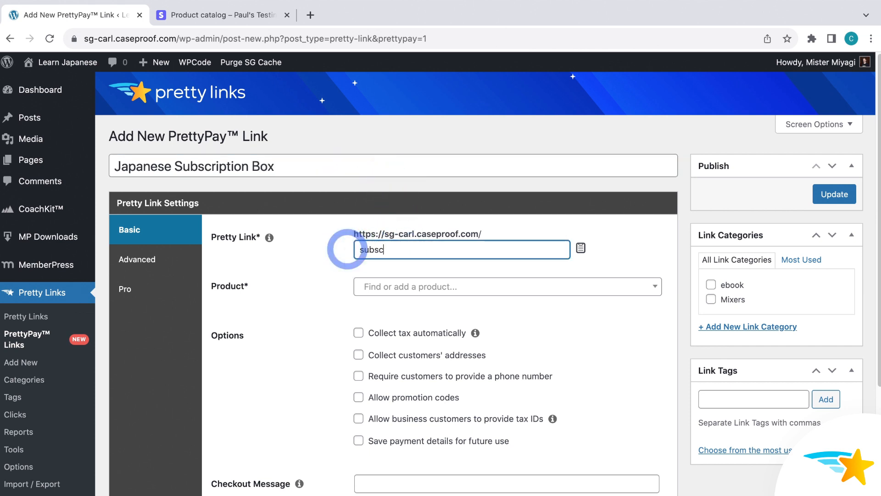
pyautogui.write('ription-box')
pyautogui.click(339, 250)
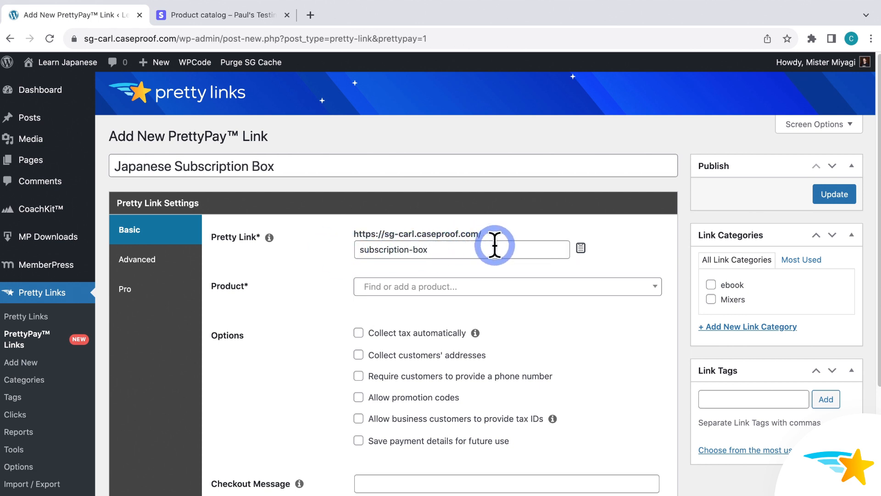
pyautogui.click(645, 289)
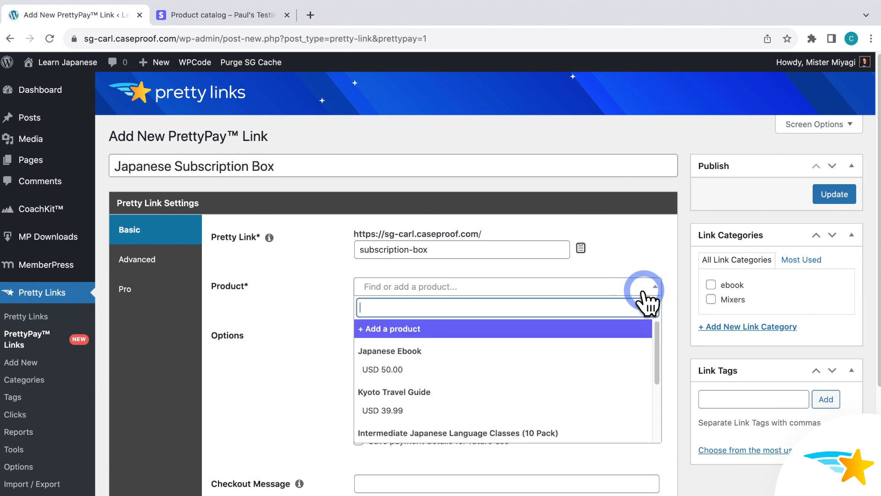
# Add a 'Japanese Subscription Box' product at USD 19, billed monthly on a recurring basis.
pyautogui.click(463, 329)
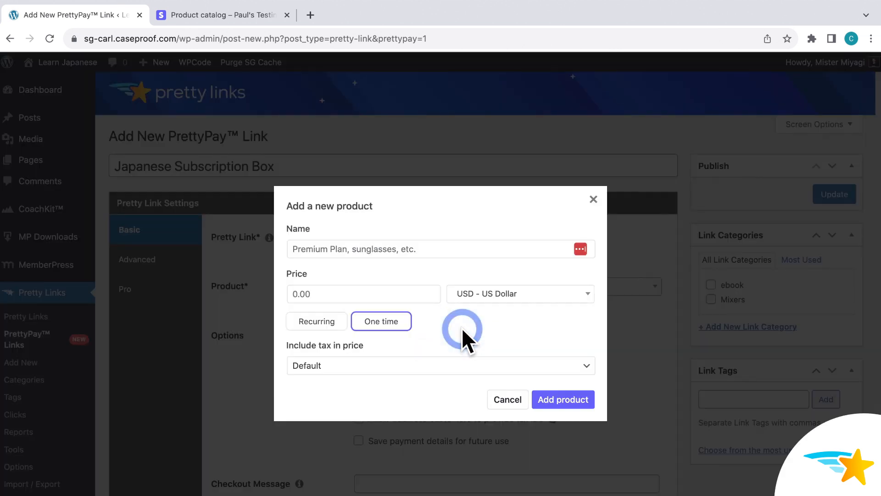
pyautogui.click(474, 248)
pyautogui.write('Japanese ')
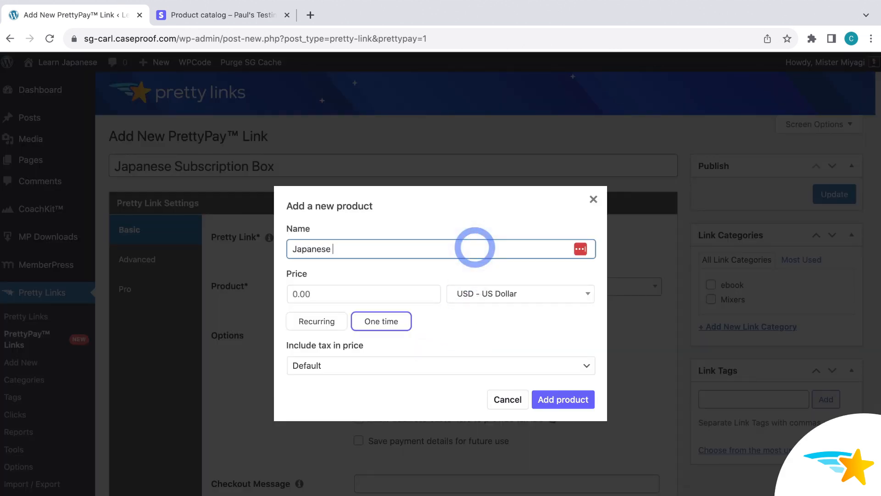
pyautogui.write('Subscription Box')
pyautogui.click(349, 293)
pyautogui.write('19')
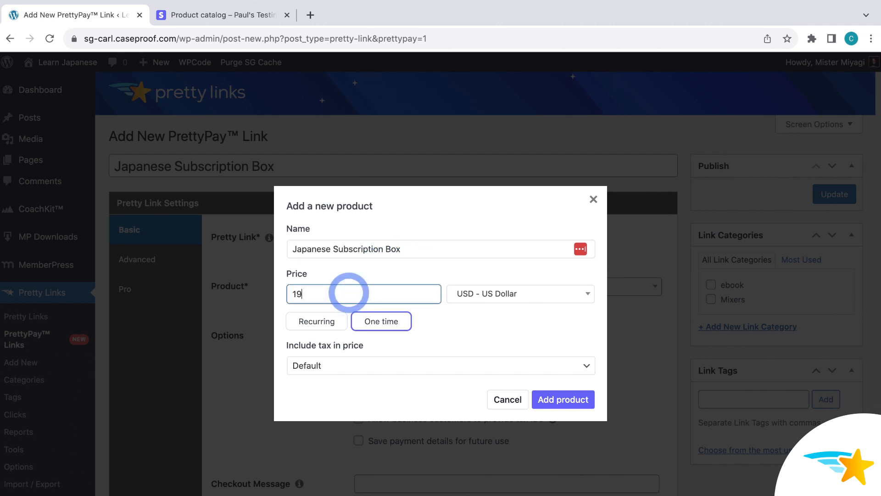
pyautogui.click(396, 316)
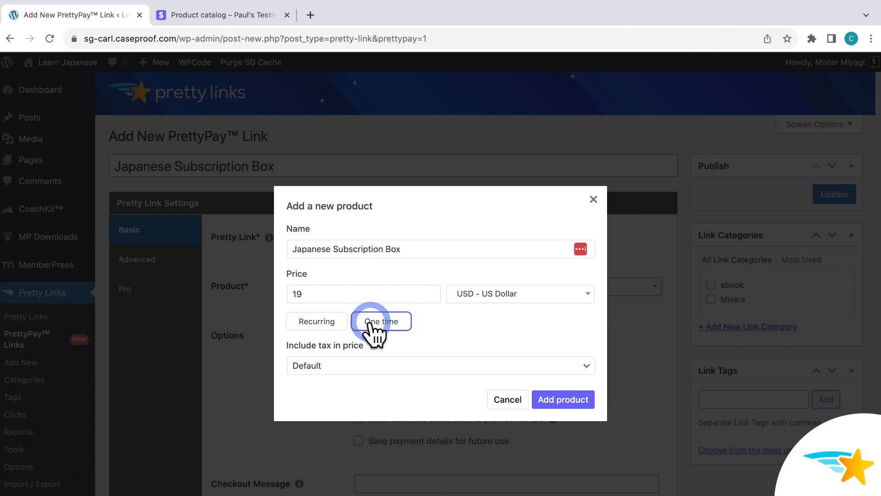
pyautogui.click(324, 325)
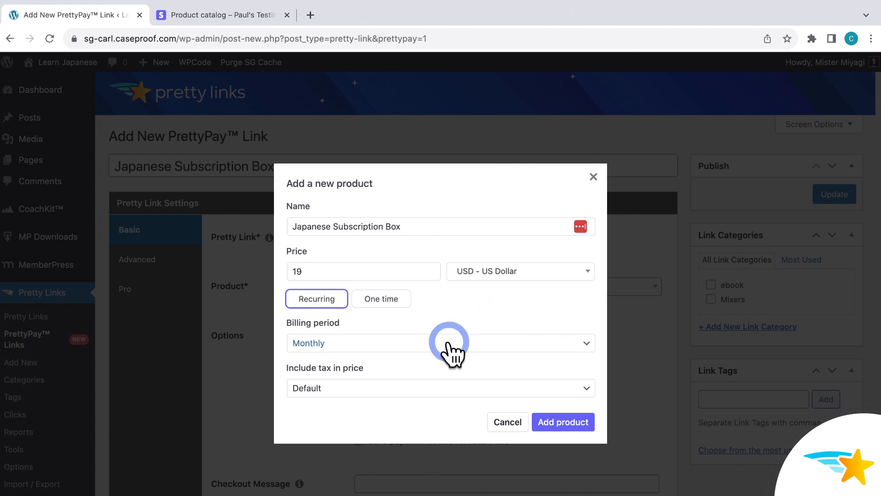
pyautogui.click(473, 349)
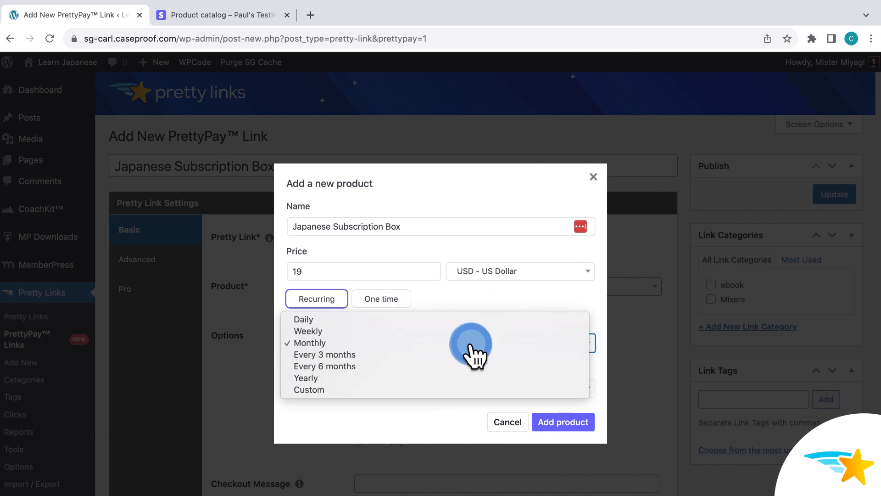
pyautogui.click(471, 344)
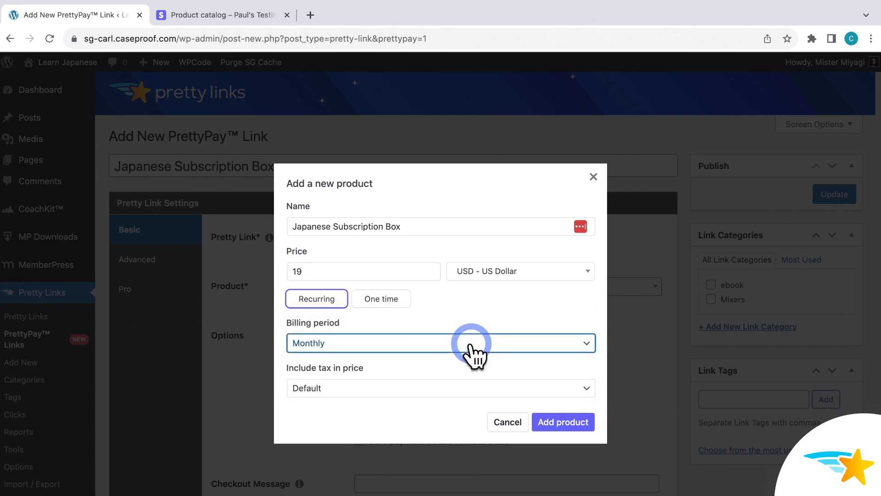
pyautogui.click(562, 420)
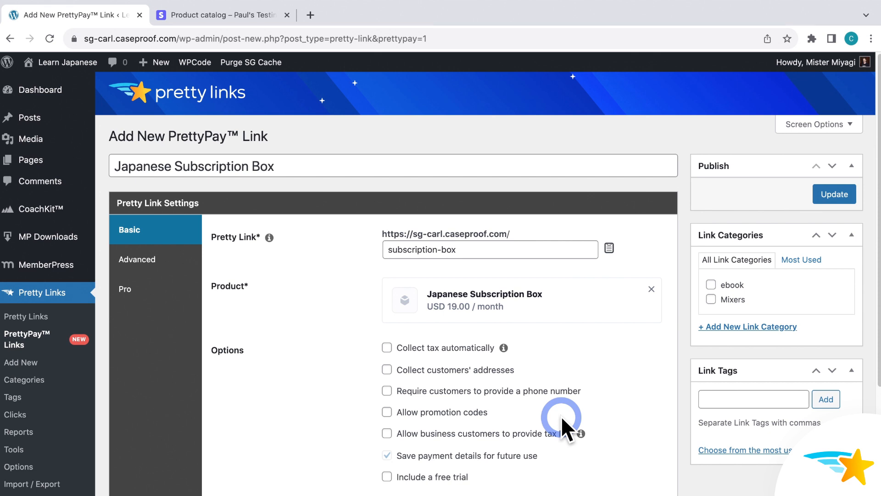
# Turn on automatic tax, billing and shipping addresses for the United States, and promotion codes.
pyautogui.scroll(-4, 561, 416)
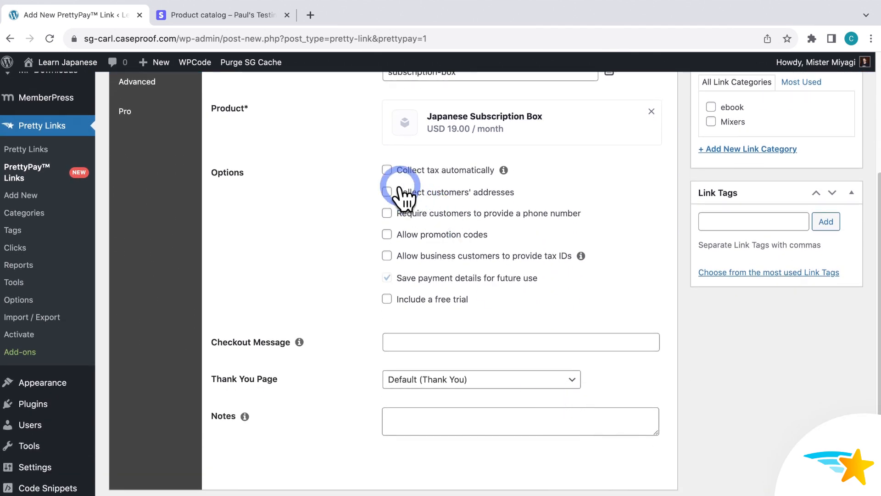
pyautogui.click(387, 170)
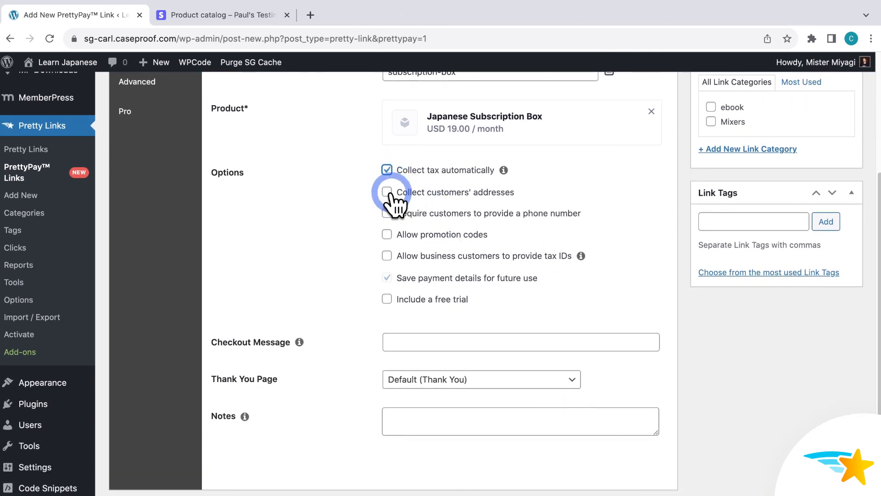
pyautogui.click(388, 192)
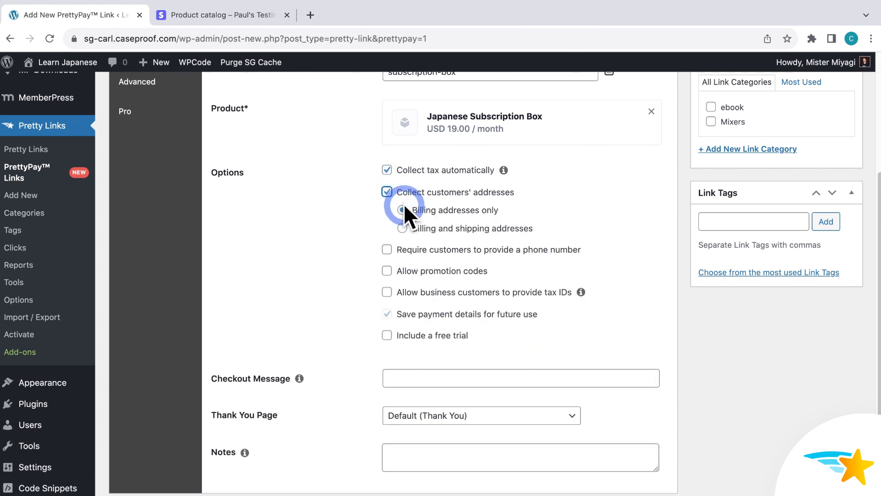
pyautogui.click(406, 228)
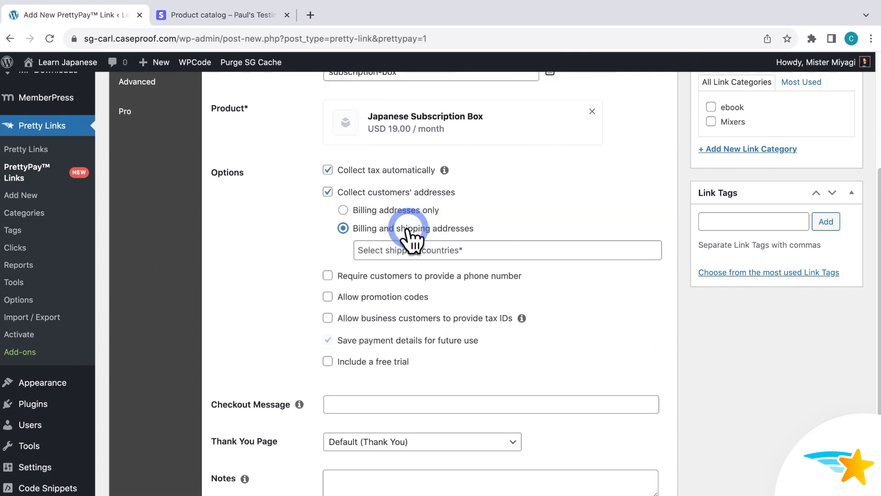
pyautogui.click(437, 250)
pyautogui.write('unite')
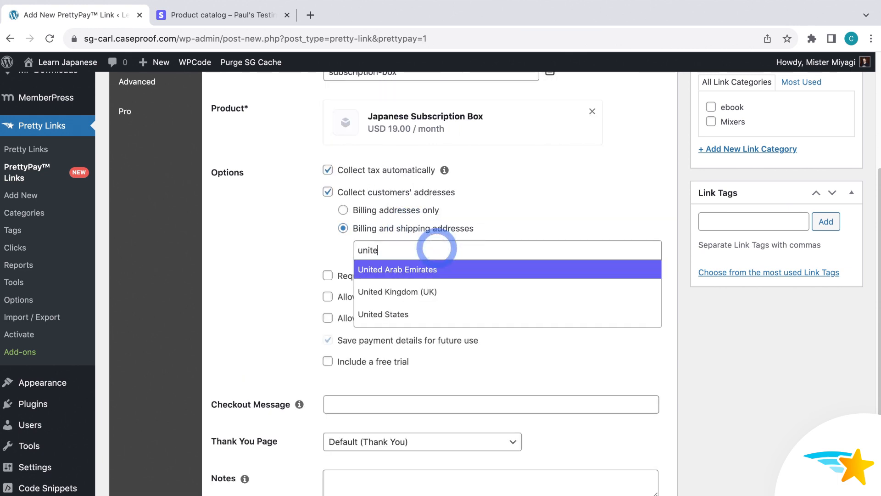
pyautogui.click(414, 307)
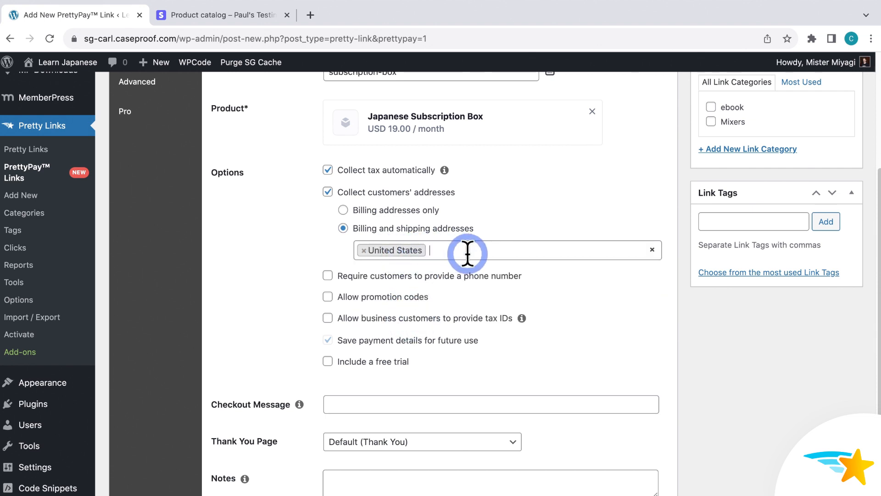
pyautogui.click(328, 298)
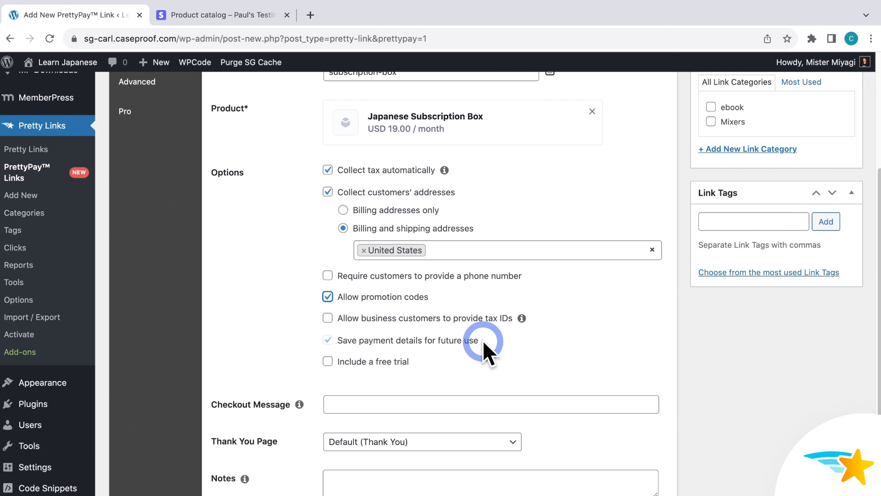
pyautogui.scroll(-2, 482, 340)
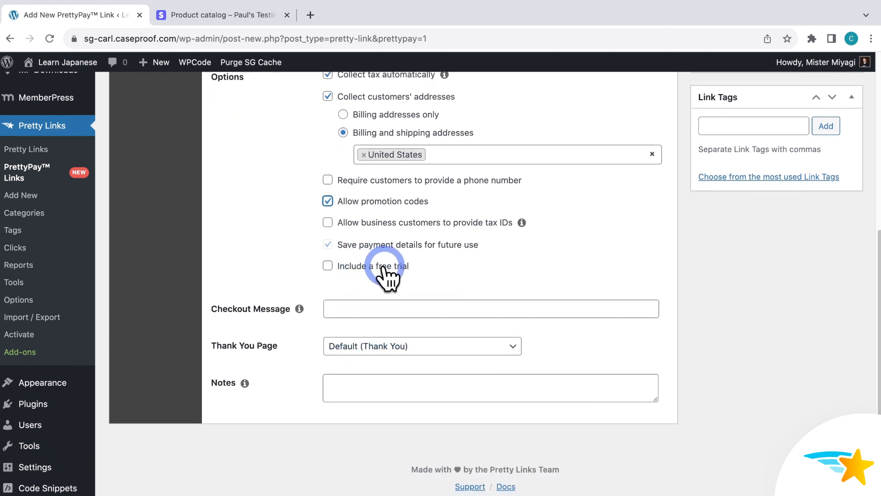
# Try enabling a free trial, check its length, then turn it back off.
pyautogui.click(328, 266)
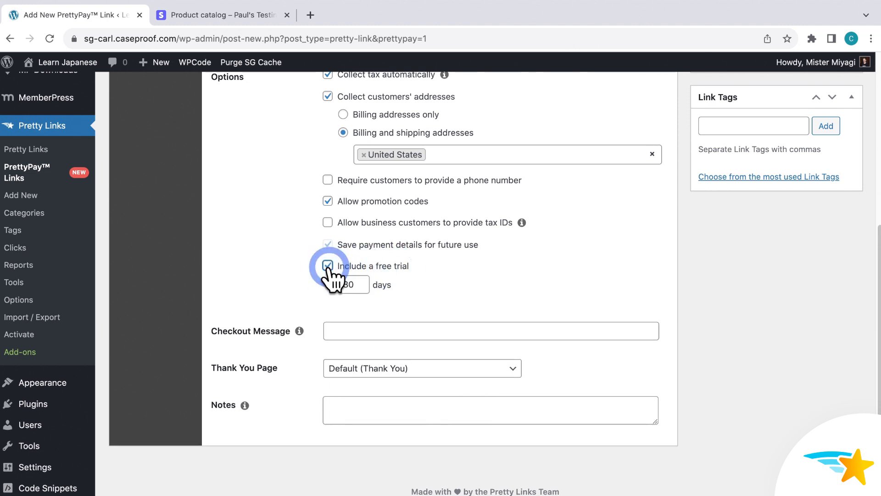
pyautogui.click(366, 283)
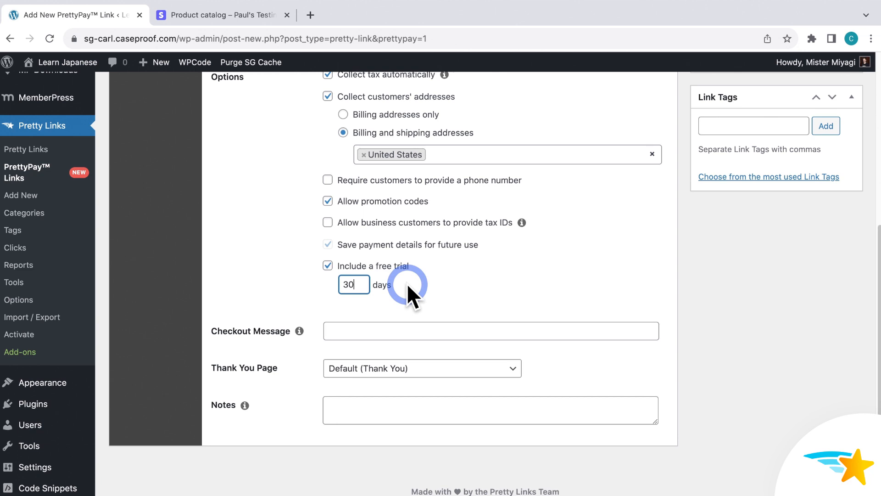
pyautogui.click(328, 267)
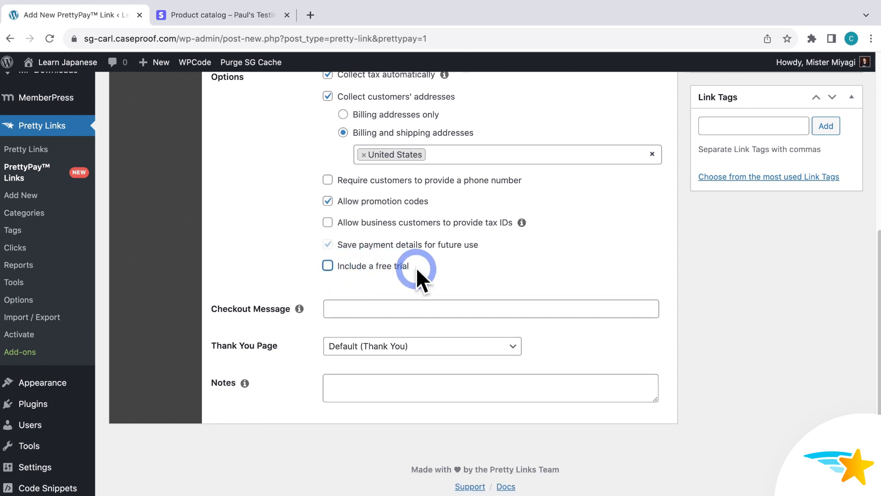
# Set the checkout message to 'Thank you so much for buying! Enjoy!'.
pyautogui.click(514, 308)
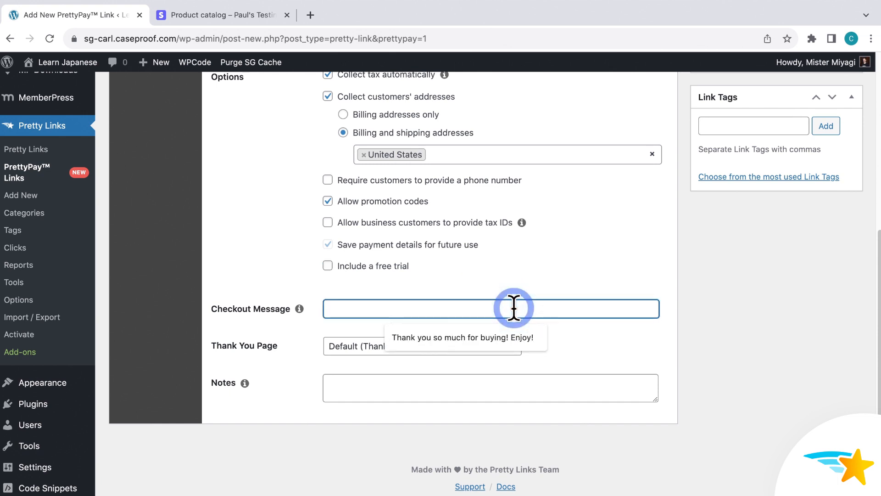
pyautogui.click(516, 337)
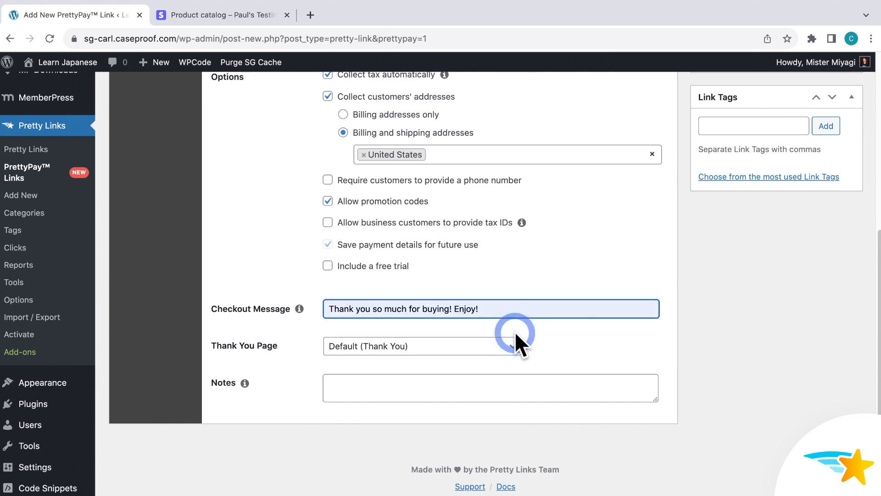
pyautogui.click(535, 336)
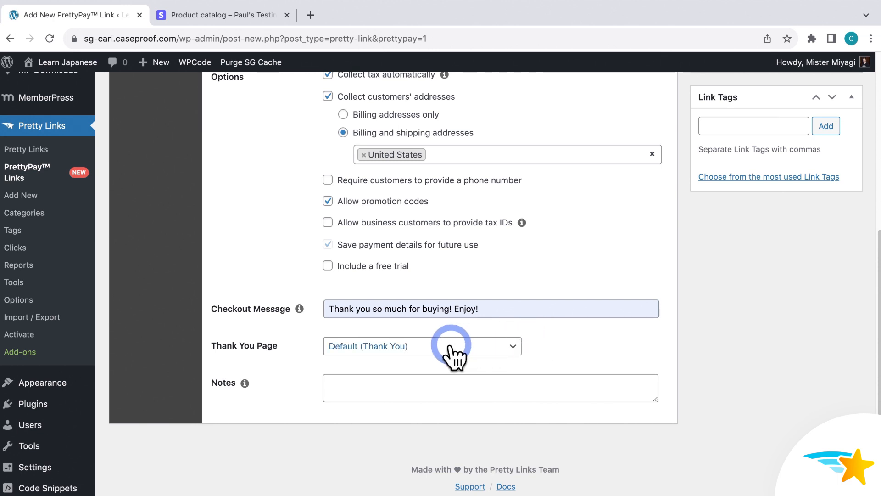
# Add the note 'Japanese subscription box number 1' to the link.
pyautogui.click(426, 386)
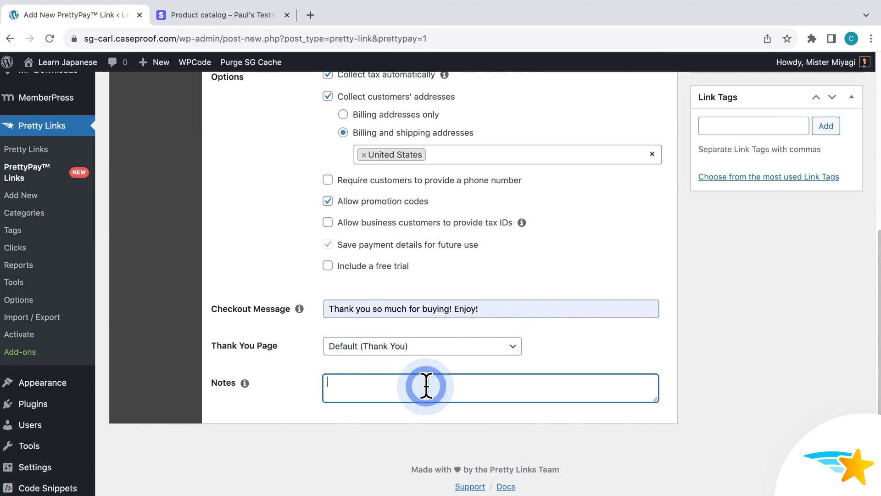
pyautogui.write('Japanese sub')
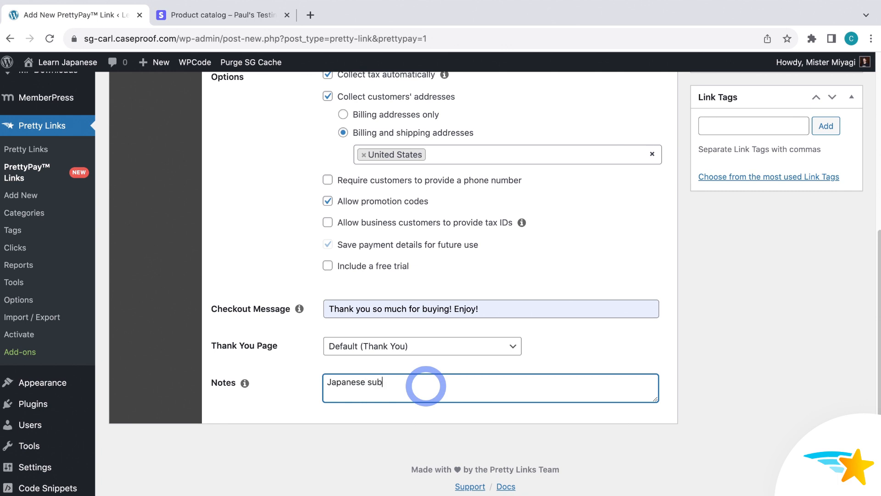
pyautogui.write('scription box number 1')
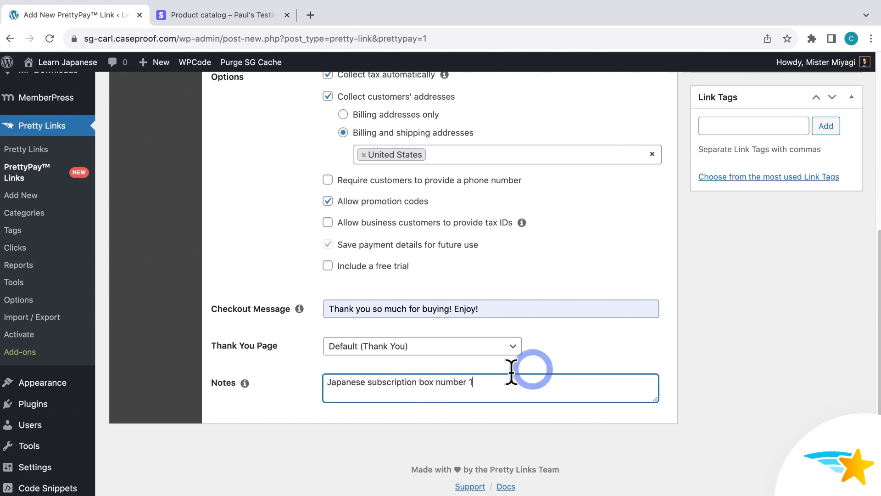
pyautogui.click(703, 361)
pyautogui.scroll(5, 703, 358)
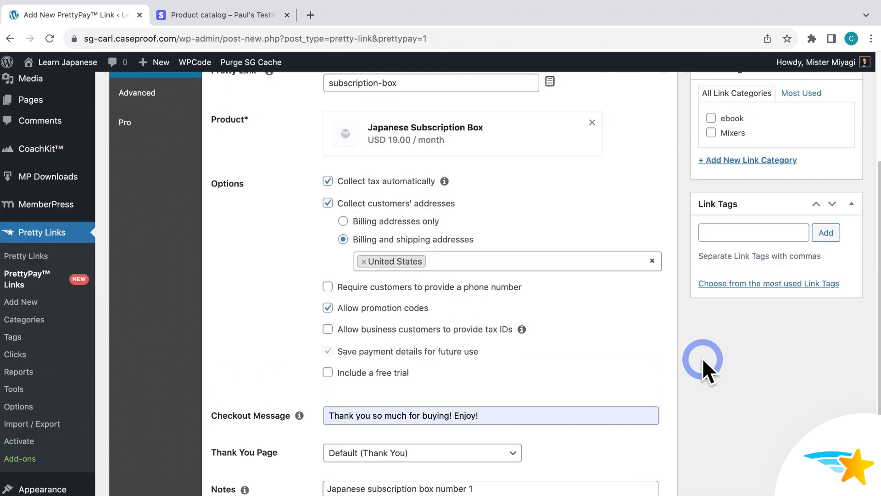
# Tag the link with 'subscription-box'.
pyautogui.click(758, 316)
pyautogui.write('subscription-box')
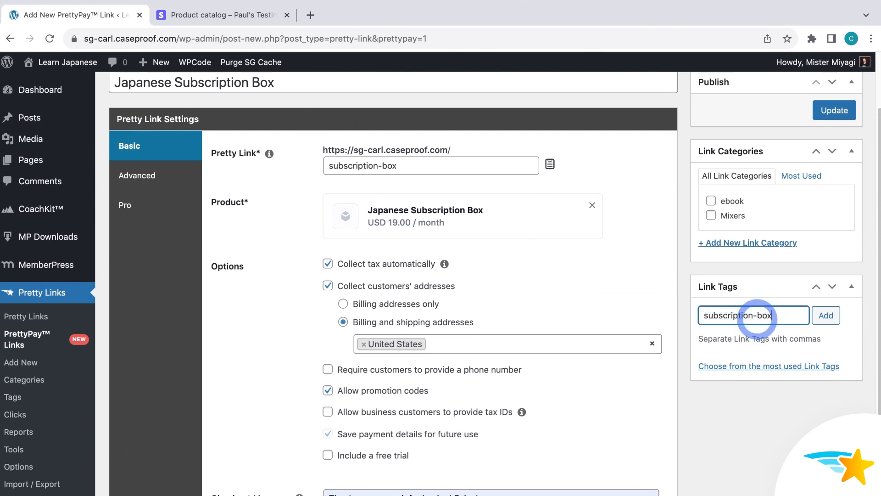
pyautogui.press('Return')
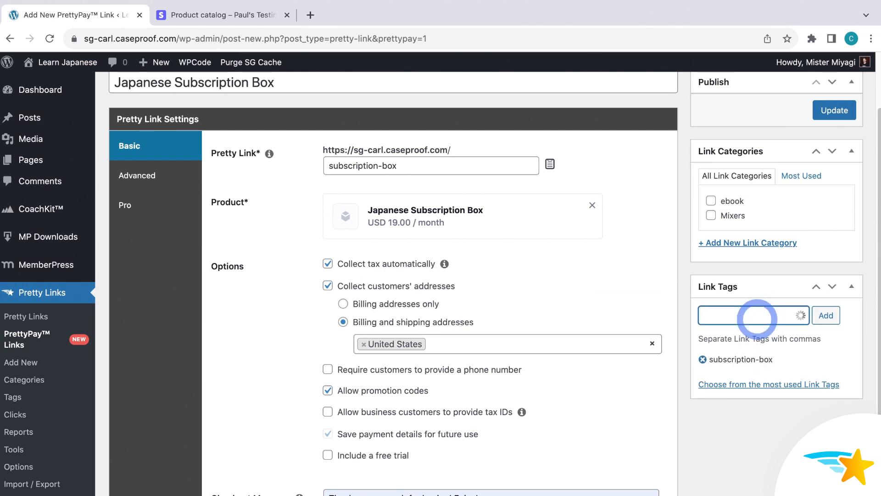
# Create a new 'sub-box' link category for it and update the PrettyPay link.
pyautogui.click(771, 242)
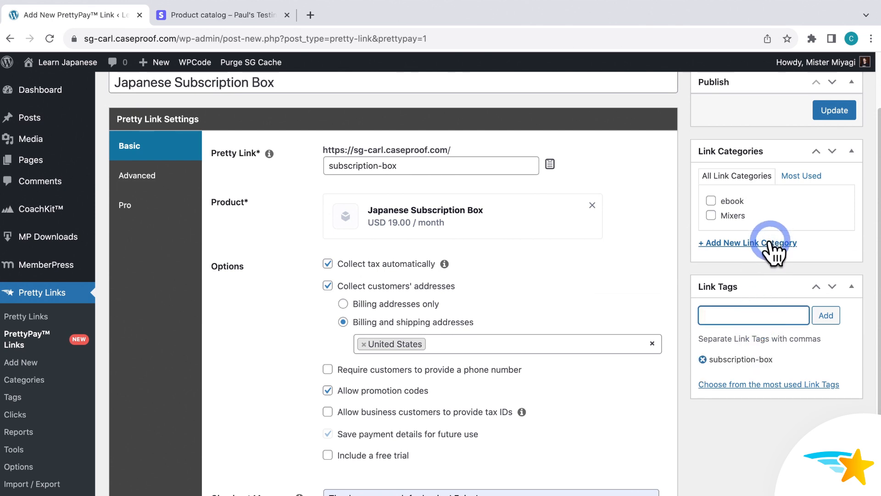
pyautogui.write('sub-b')
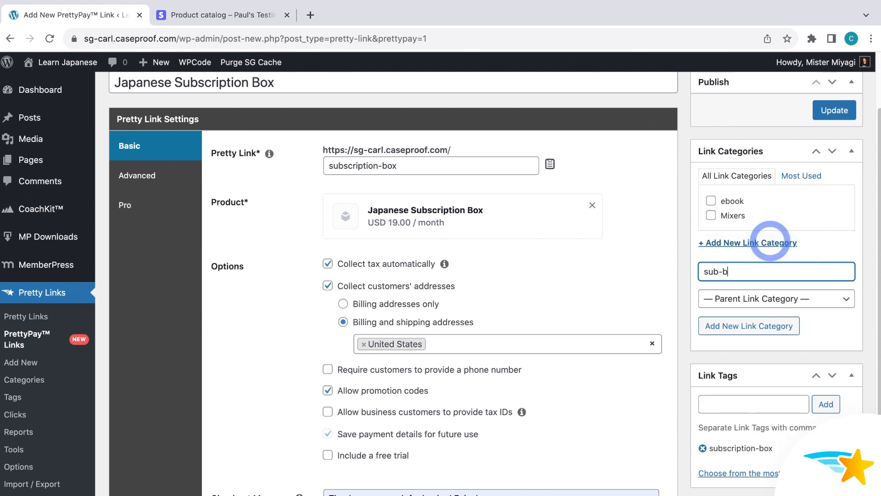
pyautogui.write('ox')
pyautogui.click(738, 327)
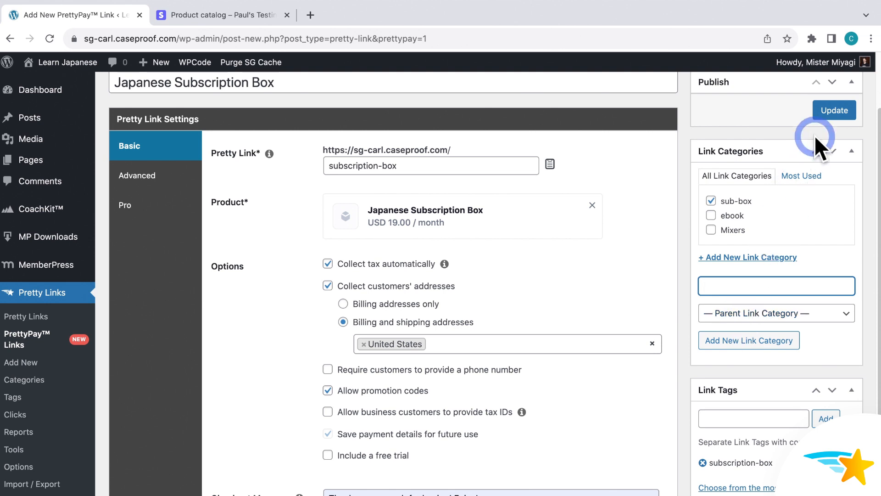
pyautogui.click(832, 112)
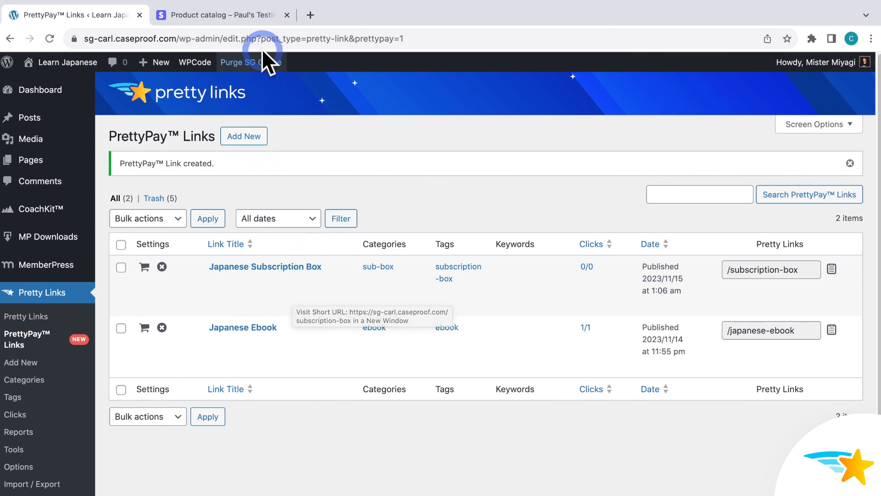
pyautogui.click(260, 17)
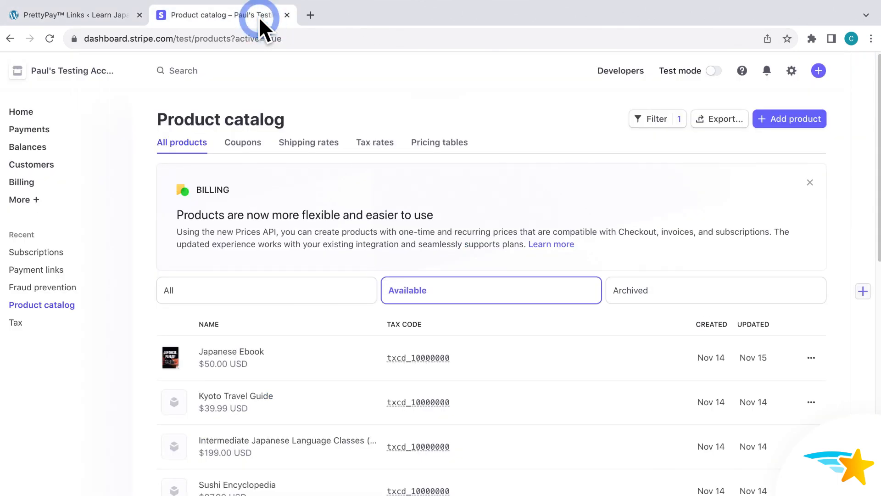
# Upload Japan4.jpg as the Japanese Subscription Box product image and save the product.
pyautogui.click(50, 37)
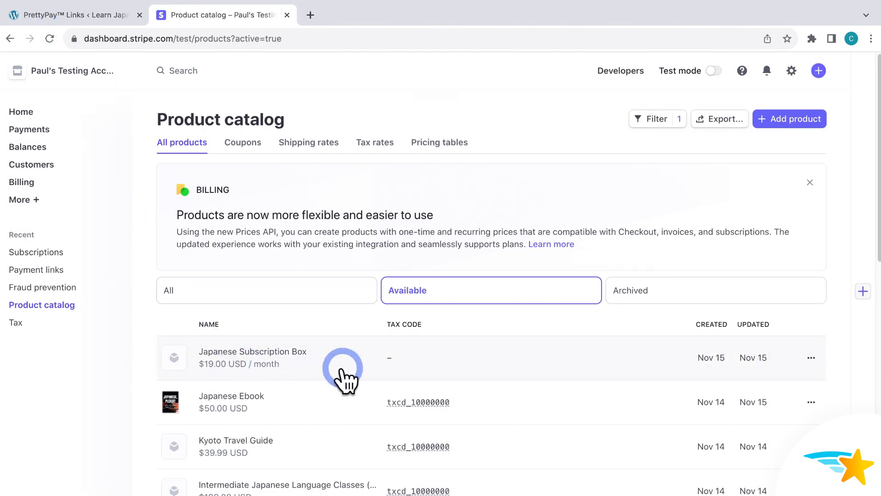
pyautogui.click(811, 359)
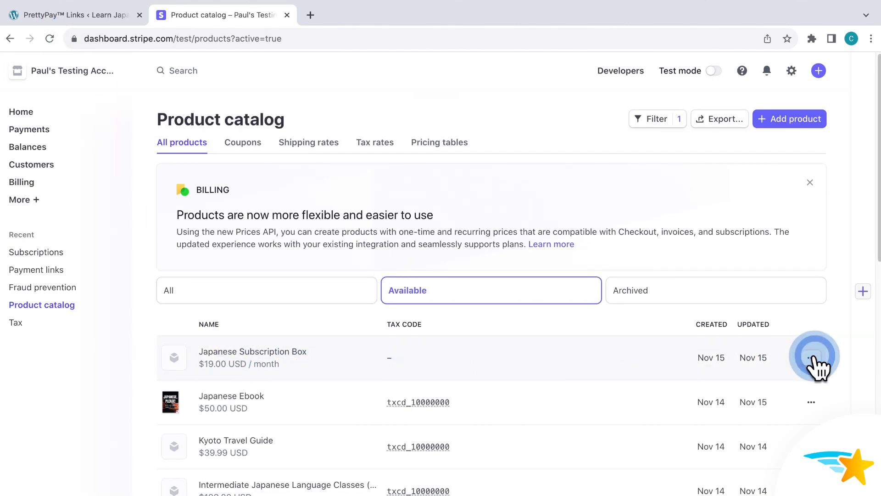
pyautogui.click(765, 385)
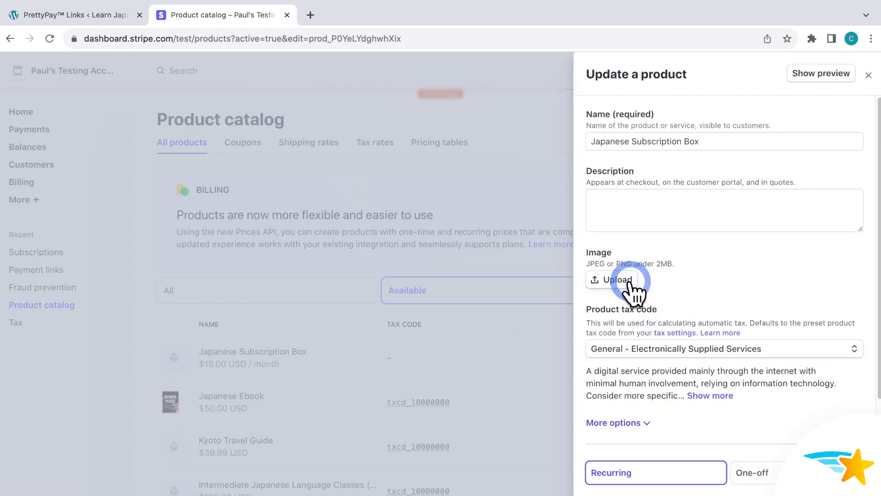
pyautogui.click(627, 281)
pyautogui.click(284, 121)
pyautogui.click(716, 379)
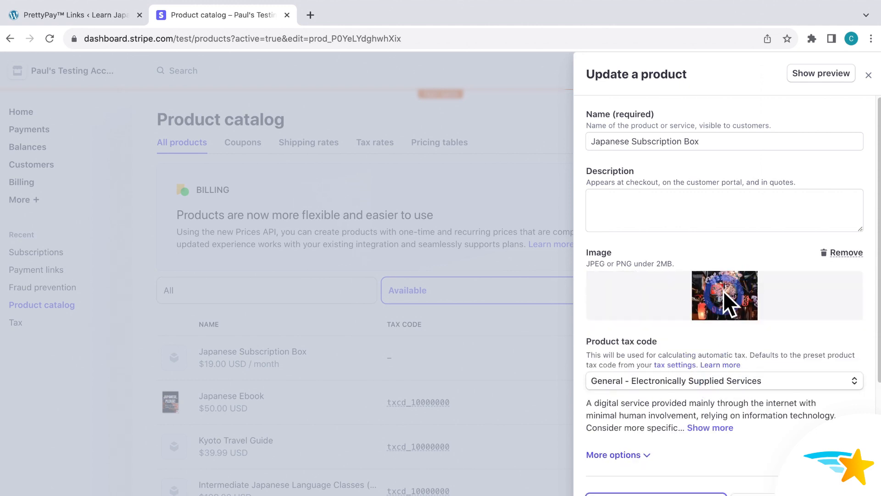
pyautogui.scroll(-5, 749, 308)
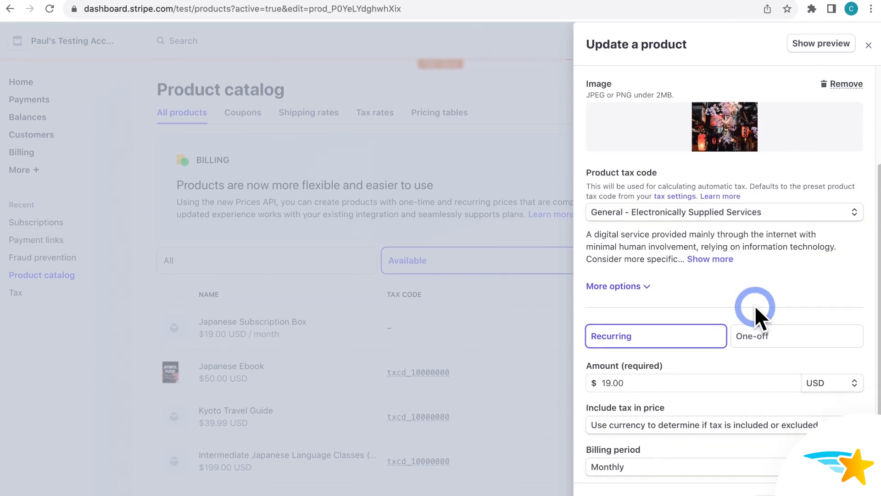
pyautogui.click(831, 477)
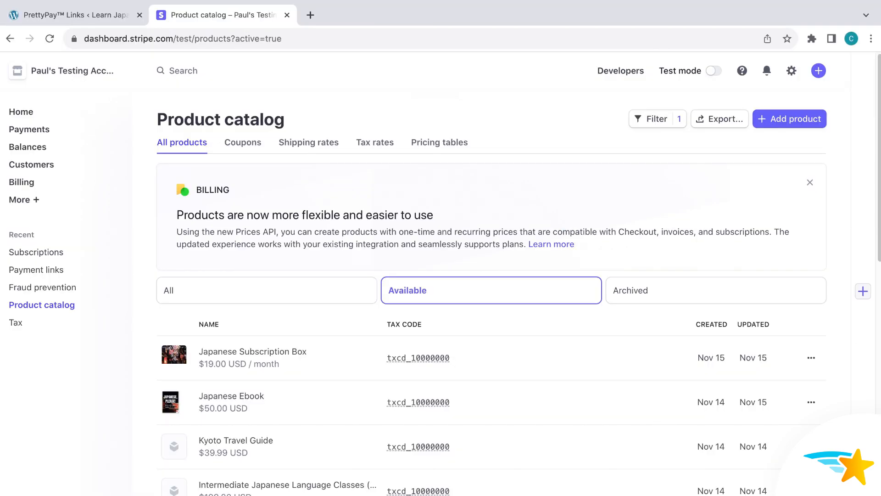
# Go to the Product catalog's Coupons list and start creating a coupon.
pyautogui.click(589, 367)
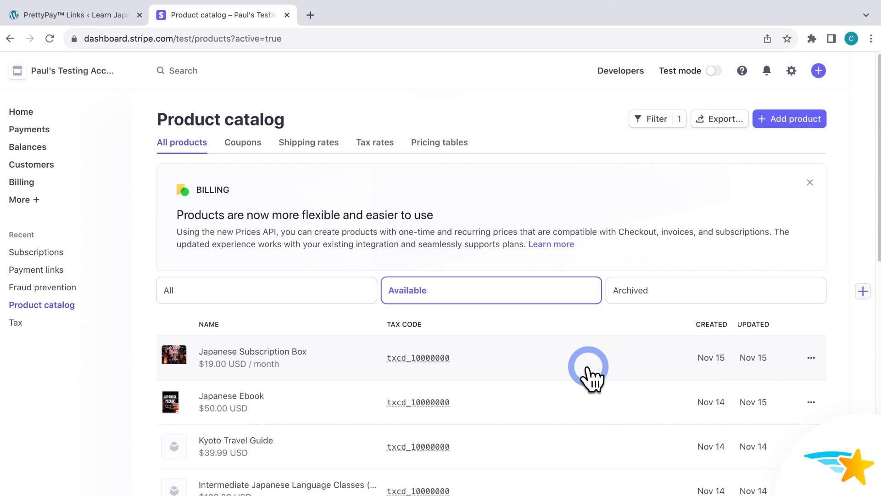
pyautogui.click(250, 143)
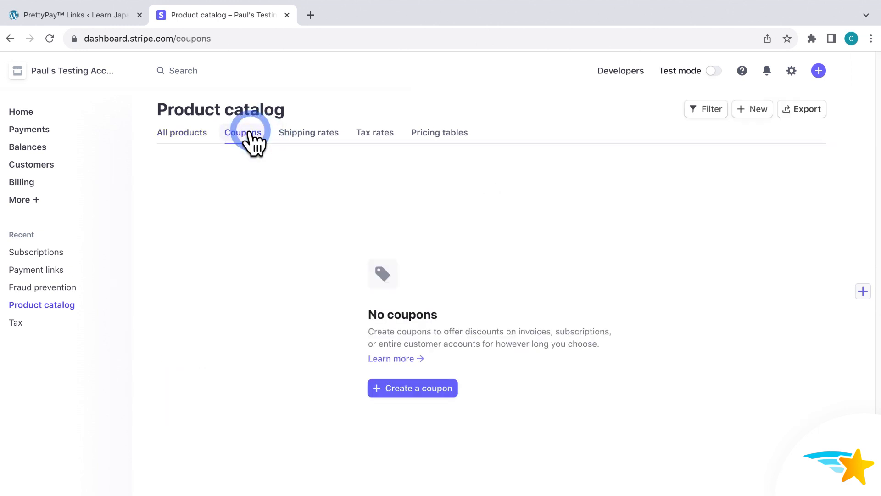
pyautogui.click(322, 189)
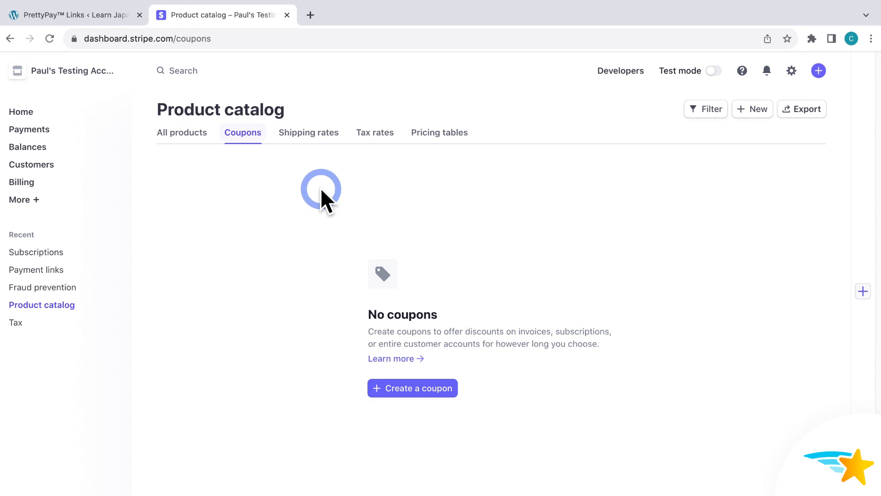
pyautogui.click(429, 374)
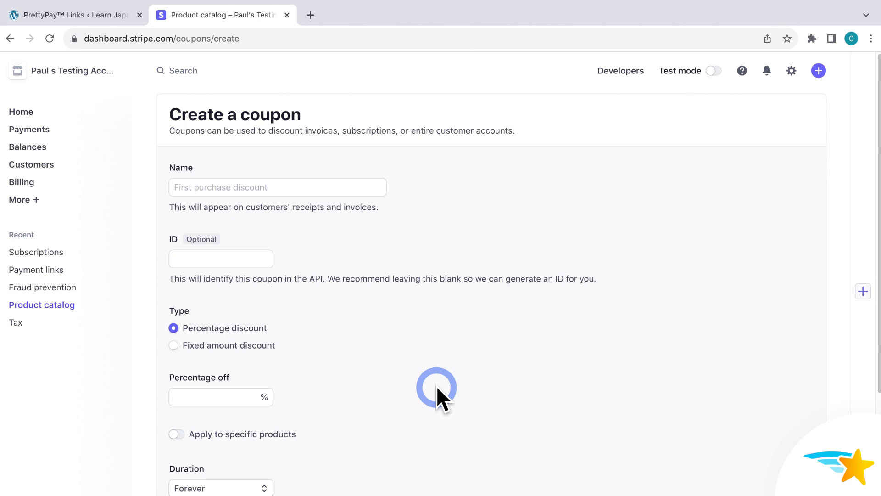
# Name the coupon '25% Off'.
pyautogui.click(370, 185)
pyautogui.write('25%')
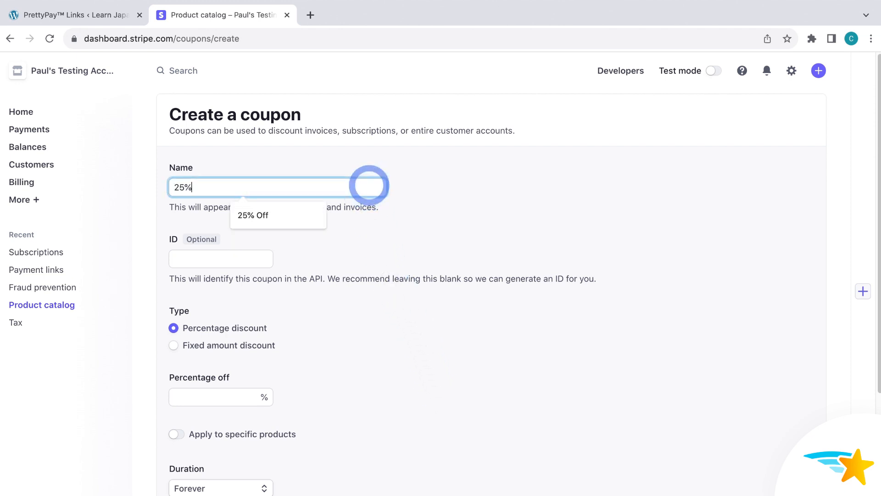
pyautogui.write(' Off')
pyautogui.click(411, 220)
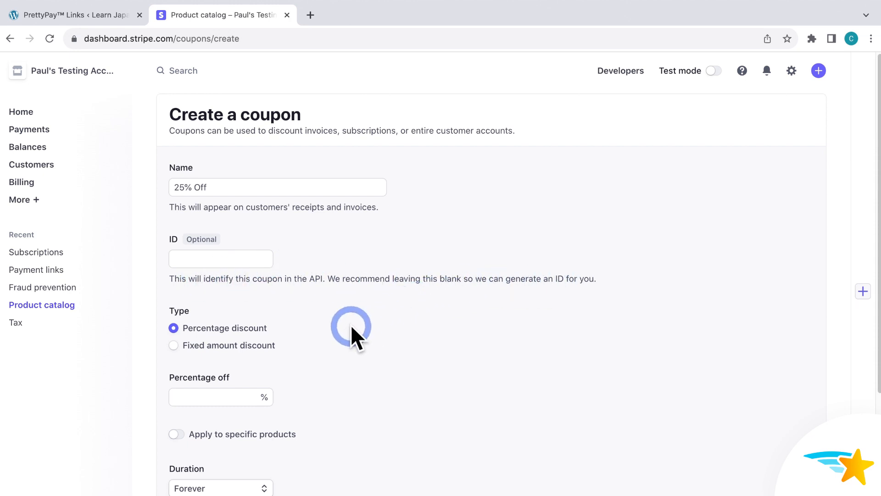
# Make it a 25 percent discount after briefly trying a fixed amount of 10.
pyautogui.scroll(-3, 349, 324)
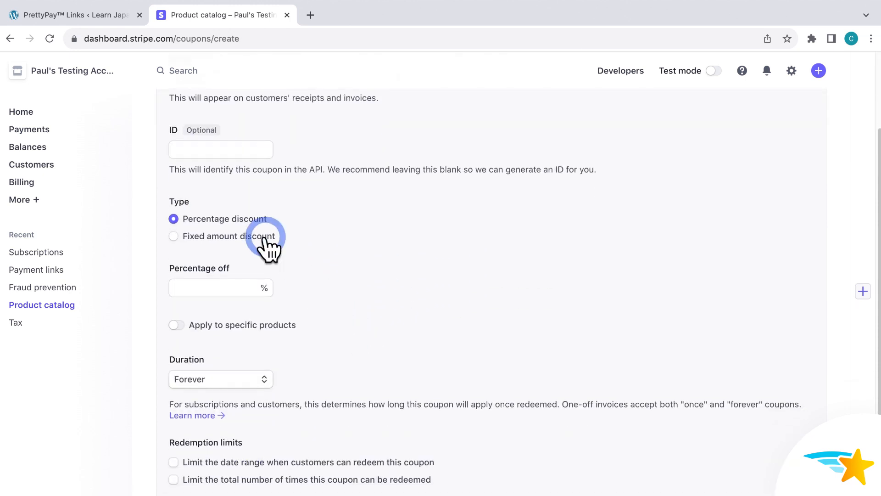
pyautogui.click(236, 237)
pyautogui.click(181, 287)
pyautogui.write('10')
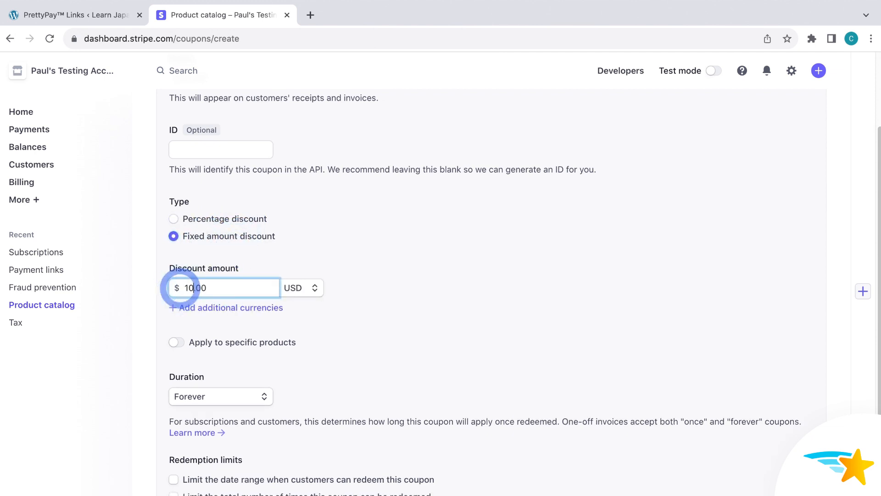
pyautogui.click(282, 252)
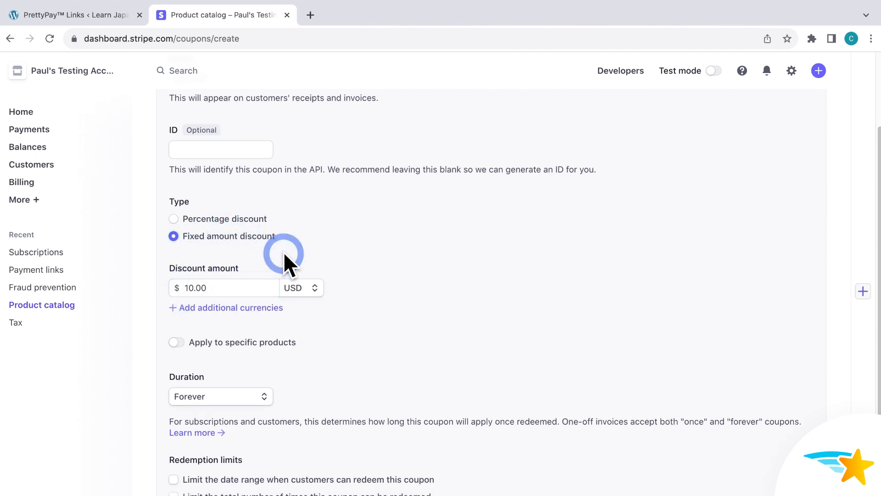
pyautogui.click(257, 220)
pyautogui.click(221, 287)
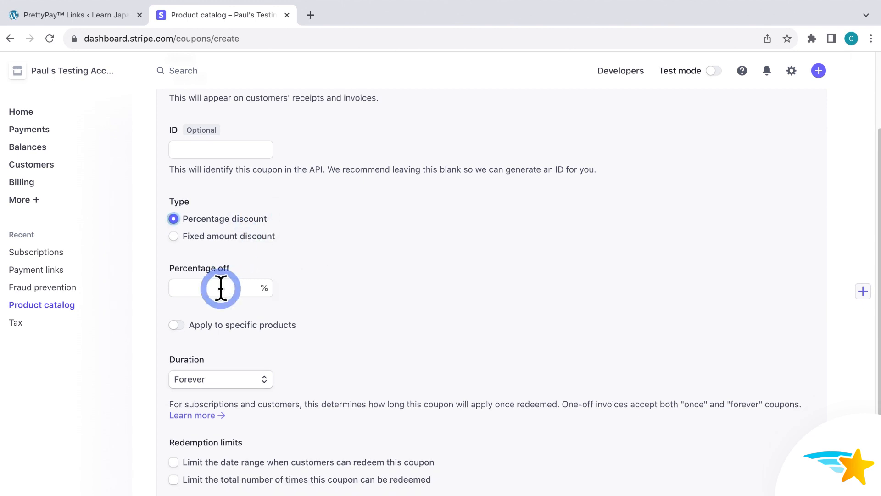
pyautogui.write('25')
pyautogui.click(316, 286)
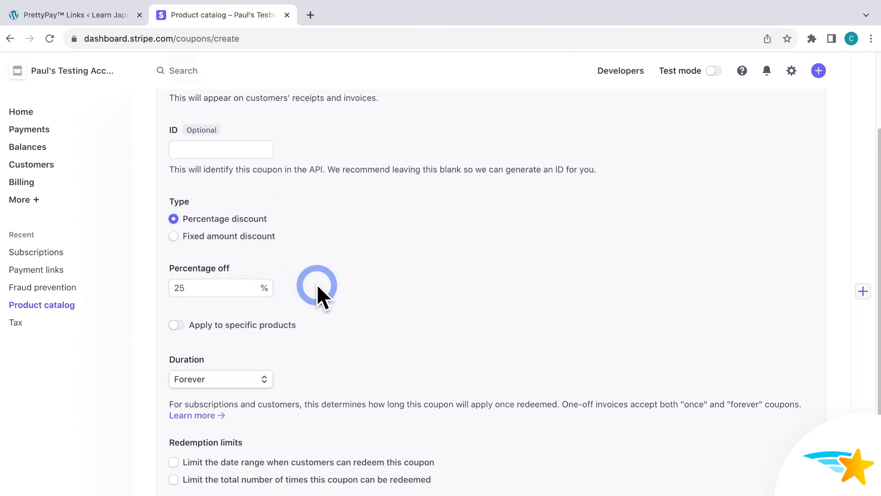
# Restrict the coupon to the Japanese Subscription Box product.
pyautogui.scroll(-3, 317, 285)
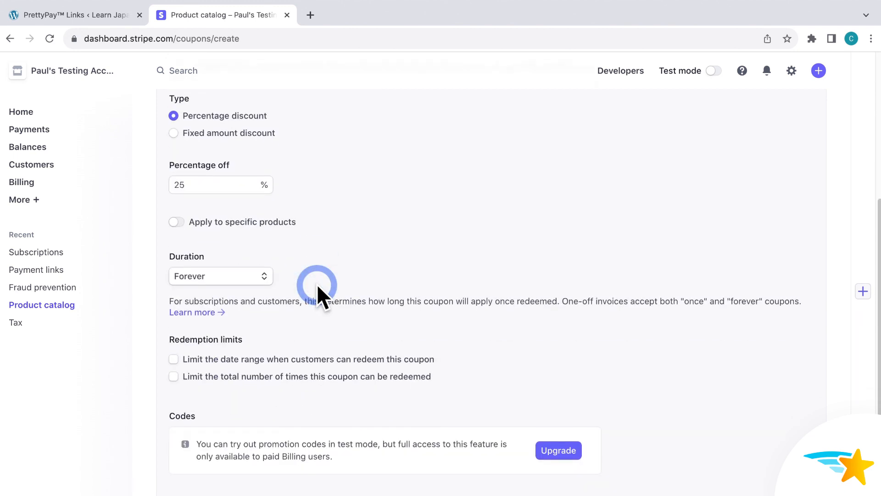
pyautogui.click(254, 226)
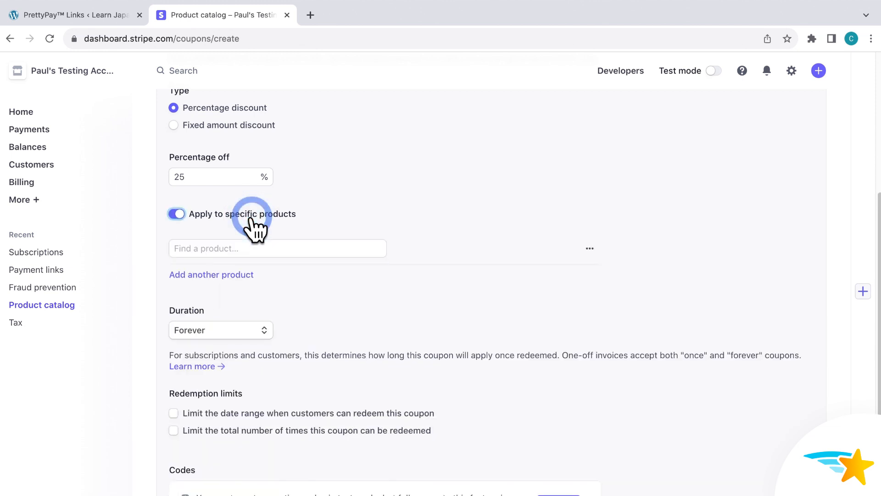
pyautogui.click(338, 247)
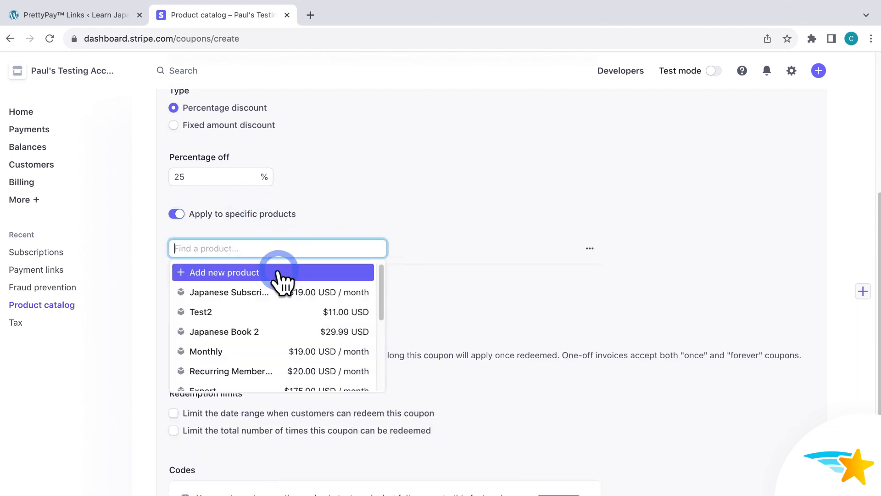
pyautogui.click(253, 292)
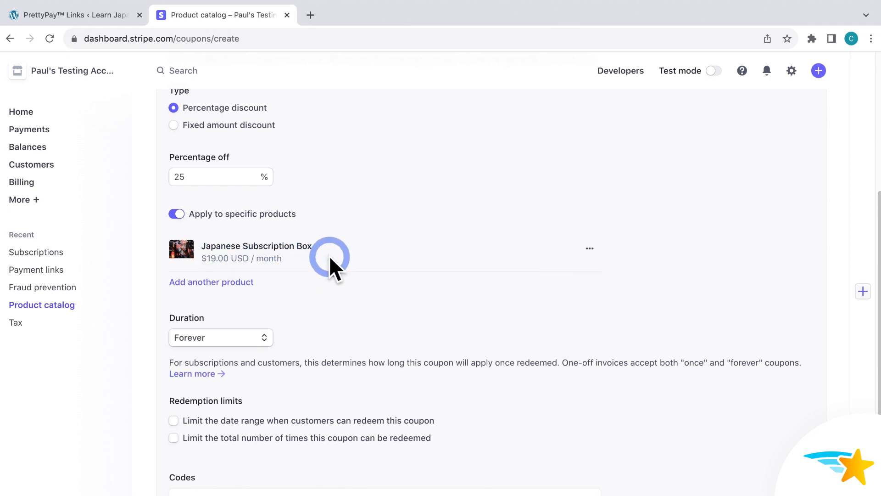
pyautogui.scroll(-2, 326, 309)
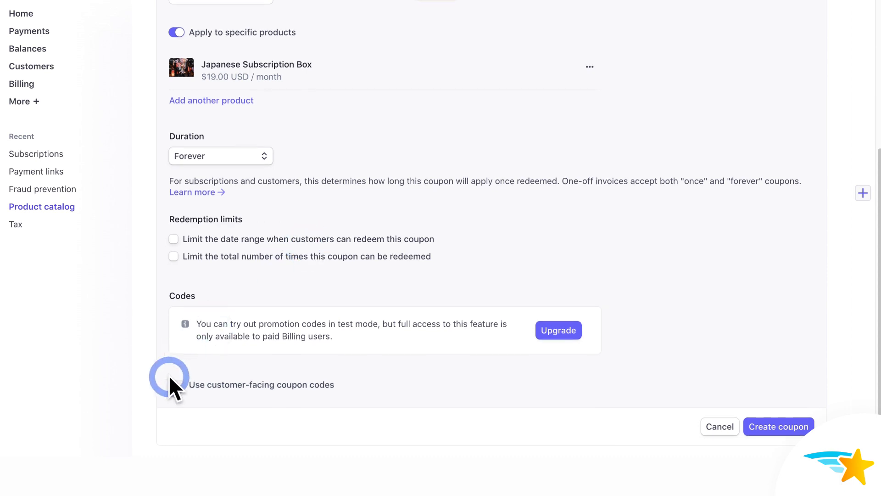
# Add the customer-facing code 25OFF and create the coupon.
pyautogui.click(177, 384)
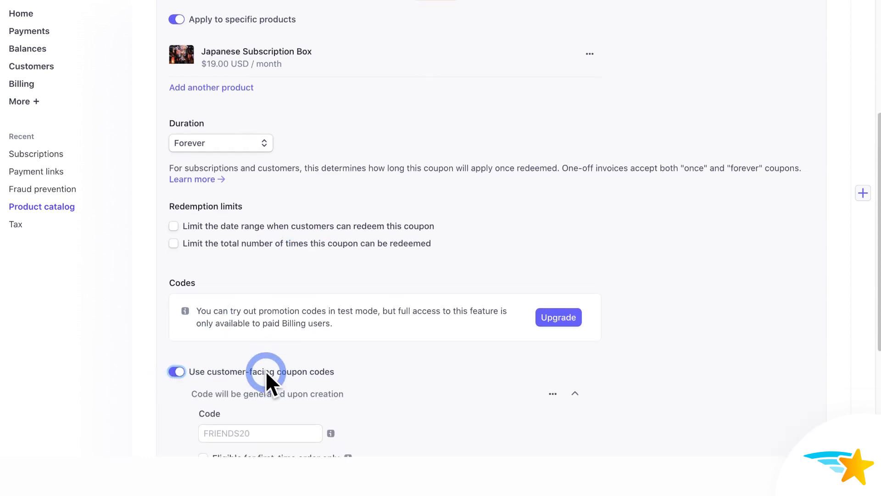
pyautogui.scroll(-5, 271, 379)
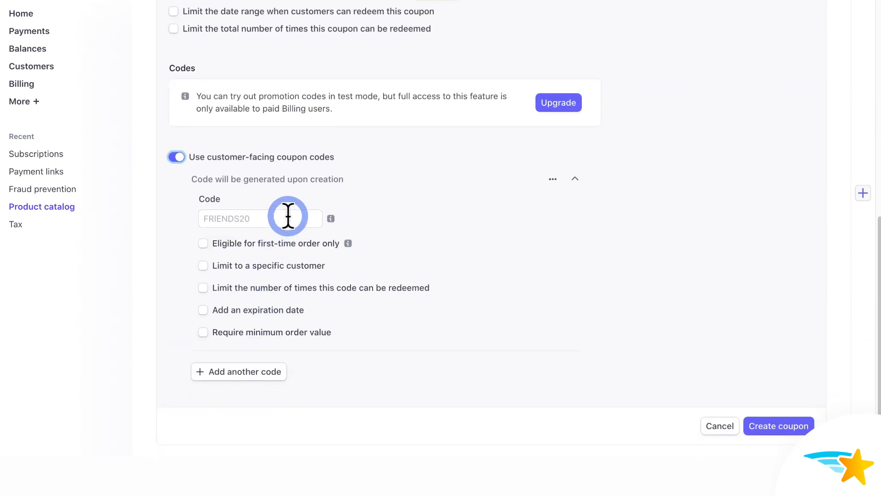
pyautogui.click(288, 217)
pyautogui.write('250')
pyautogui.write('FF')
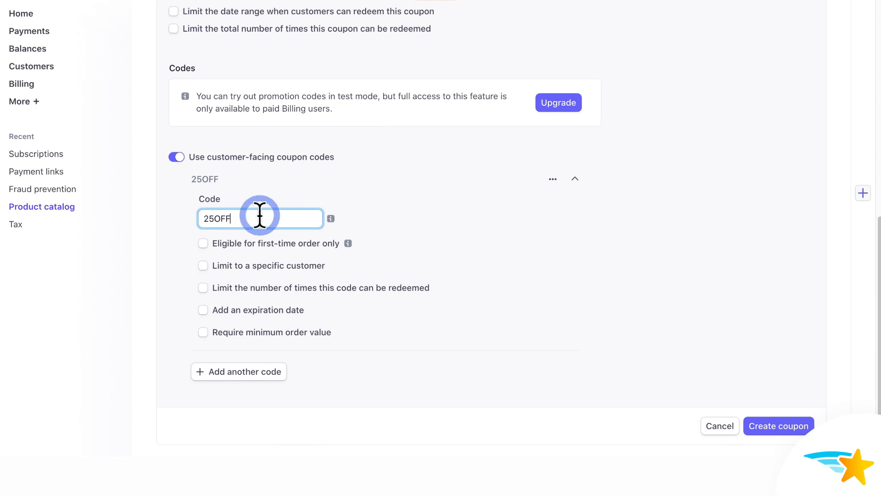
pyautogui.click(370, 214)
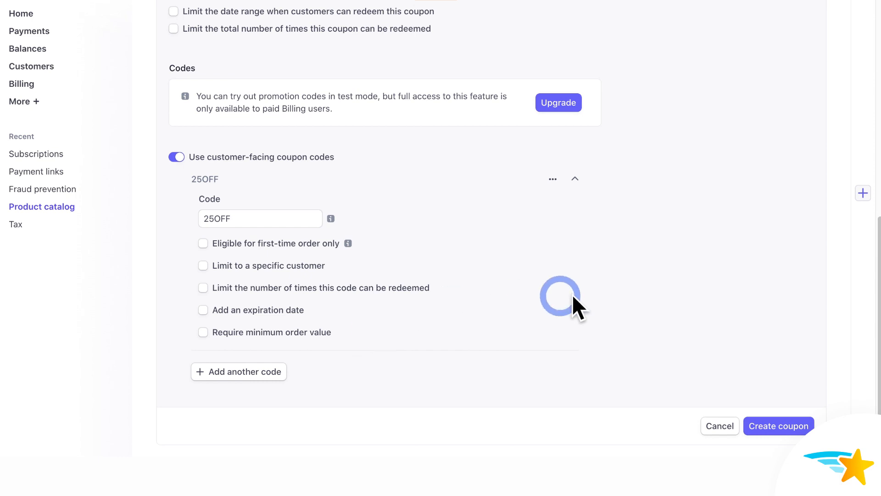
pyautogui.click(782, 424)
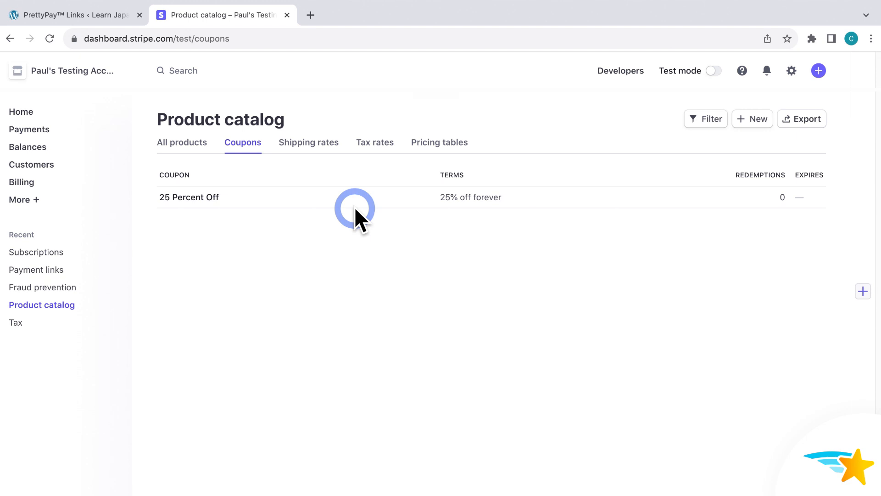
# Open the Japanese Subscription Box PrettyPay link from the PrettyPay Links list in an incognito window.
pyautogui.click(121, 14)
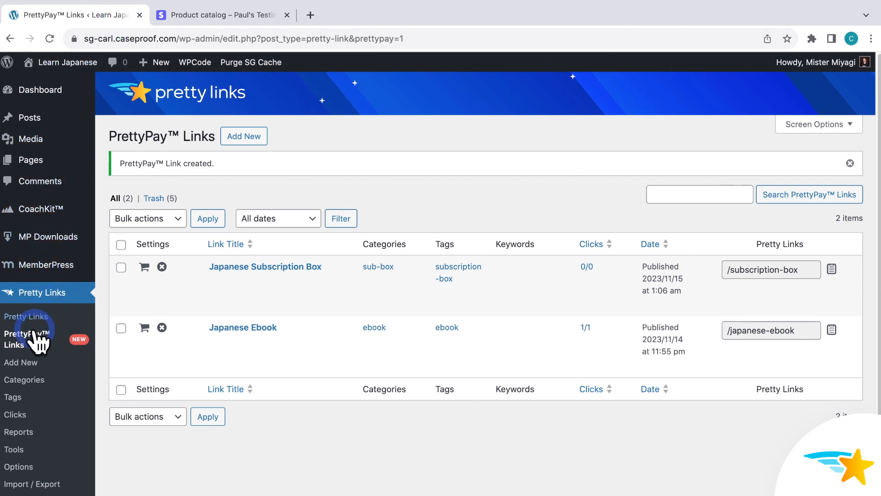
pyautogui.click(89, 297)
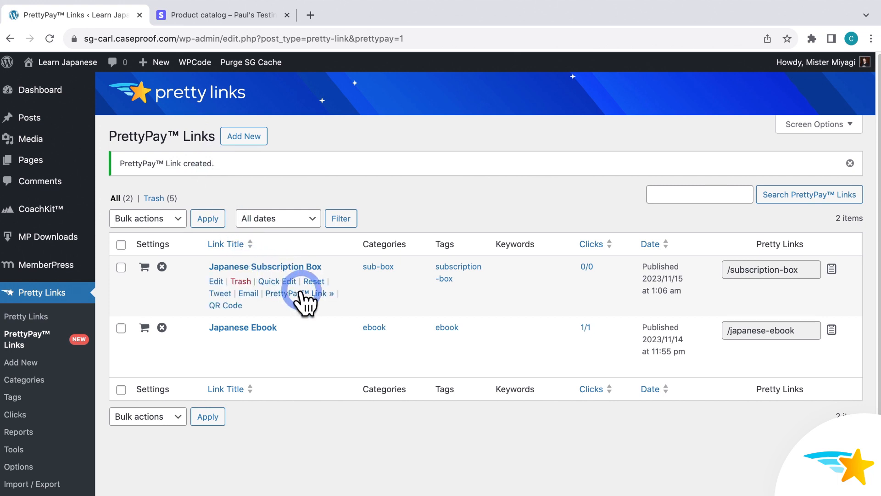
pyautogui.rightClick(302, 292)
pyautogui.click(390, 319)
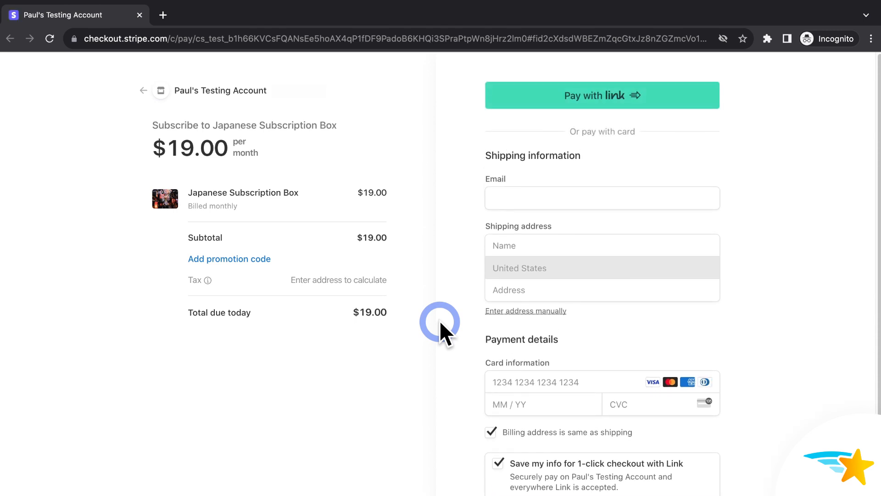
# Enter the buyer's email and the test card number, expiry and CVC.
pyautogui.click(617, 199)
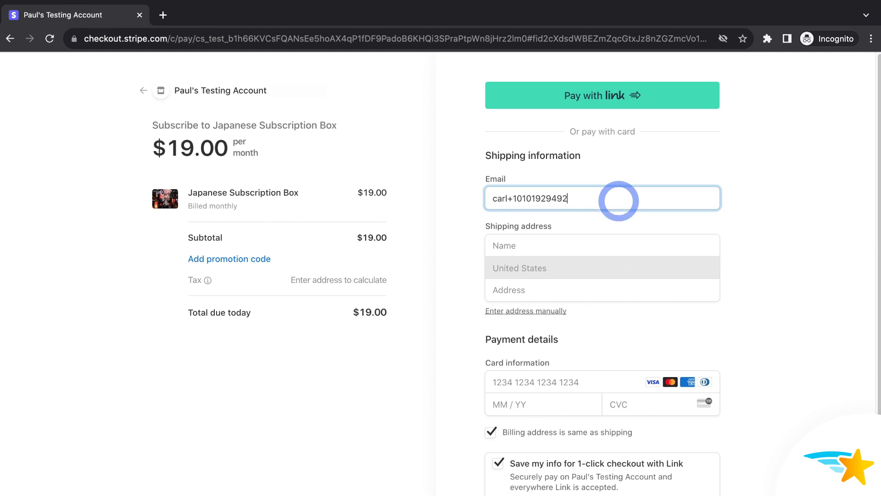
pyautogui.press('Tab')
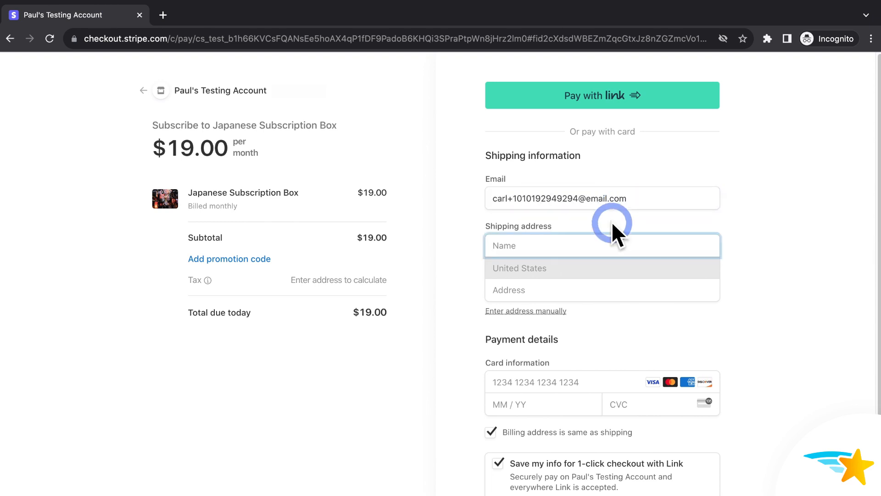
pyautogui.click(549, 380)
pyautogui.write('4')
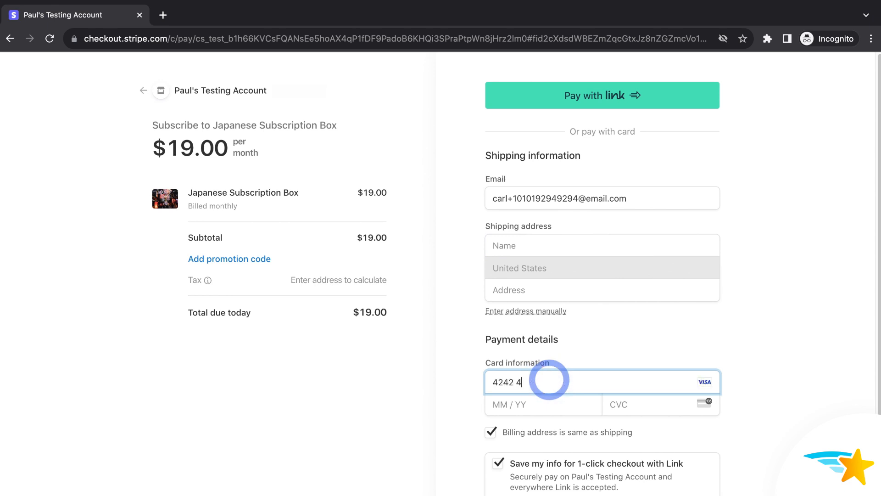
pyautogui.write('2424242424242421124123')
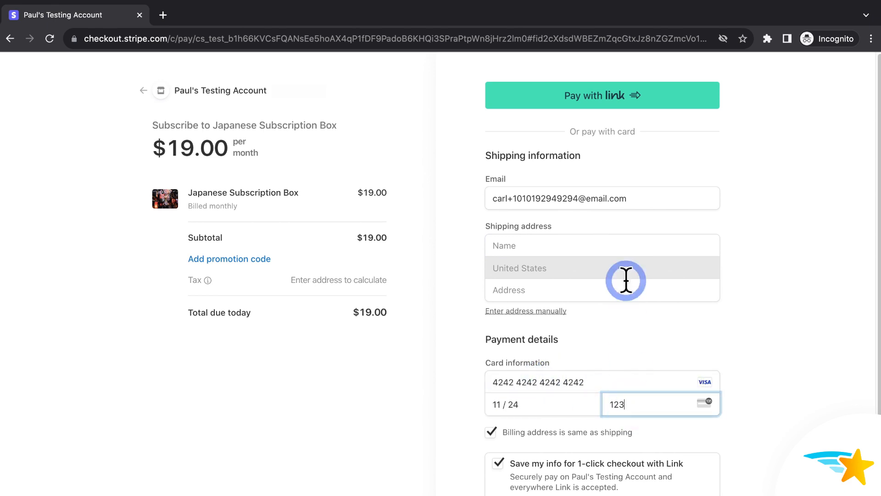
# Fill in the customer's full name and choose the suggested Texas shipping address.
pyautogui.click(626, 251)
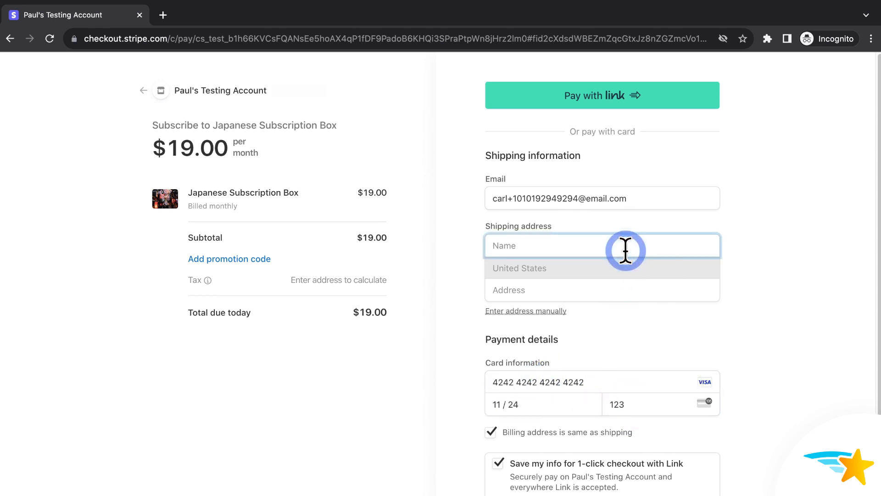
pyautogui.click(611, 289)
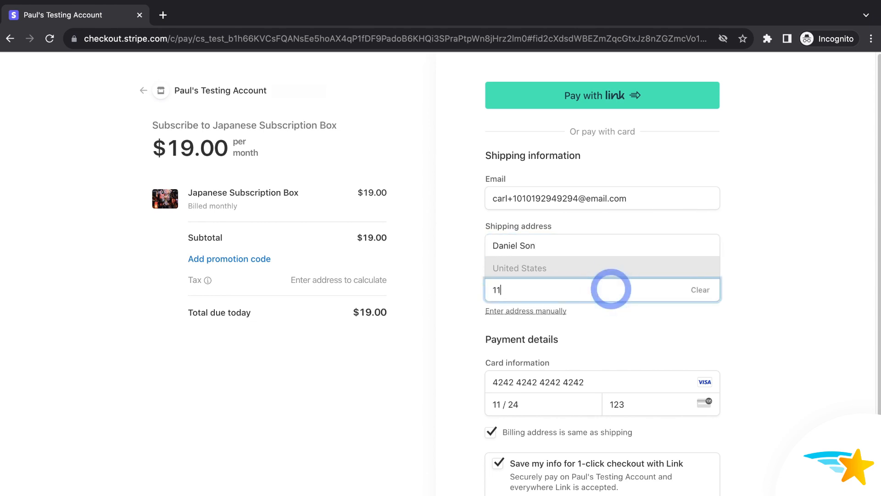
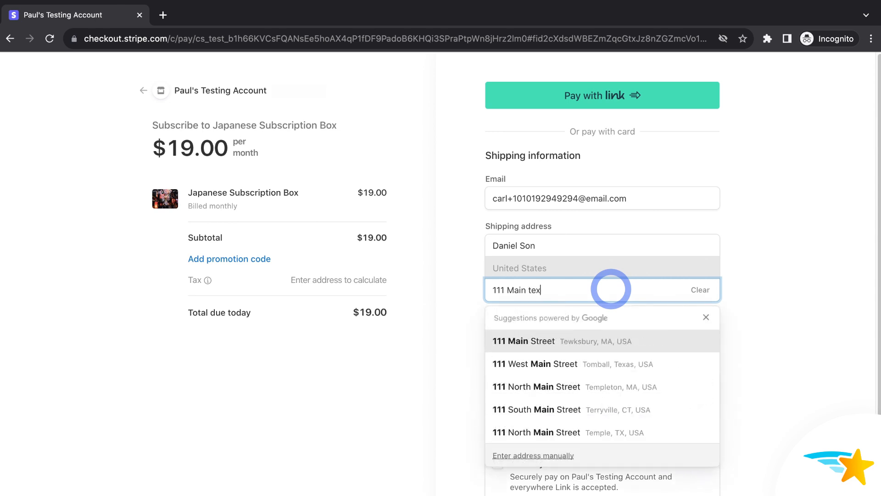
pyautogui.click(624, 361)
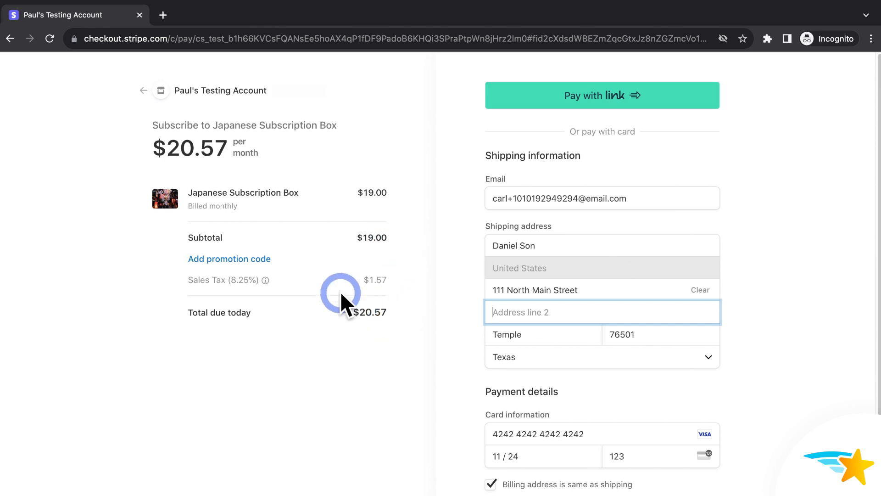
# Turn off saving info for 1-click checkout with Link.
pyautogui.scroll(-4, 448, 310)
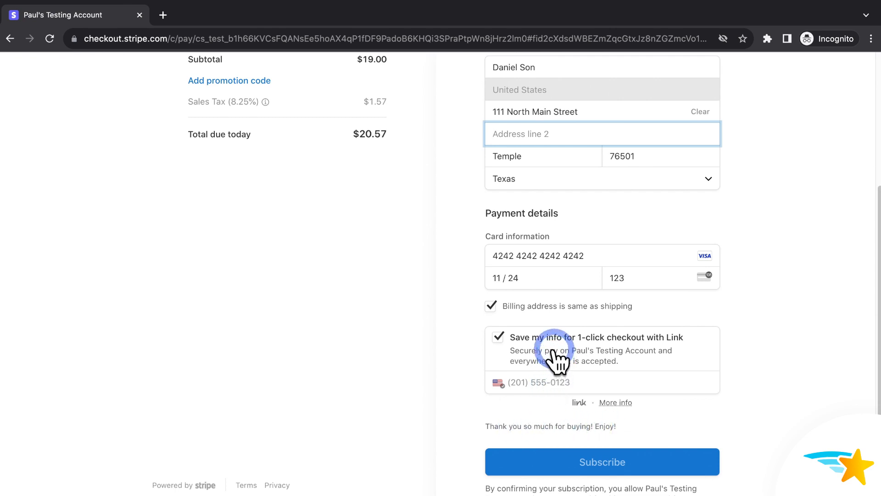
pyautogui.click(503, 335)
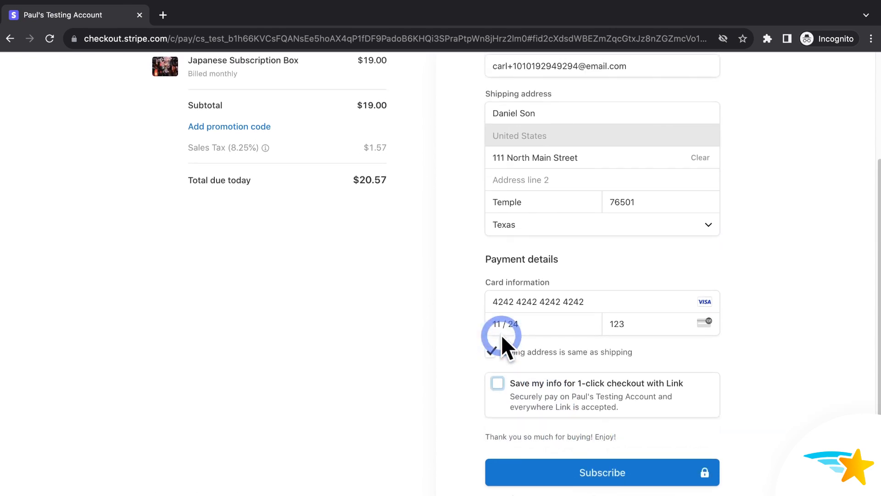
pyautogui.click(459, 395)
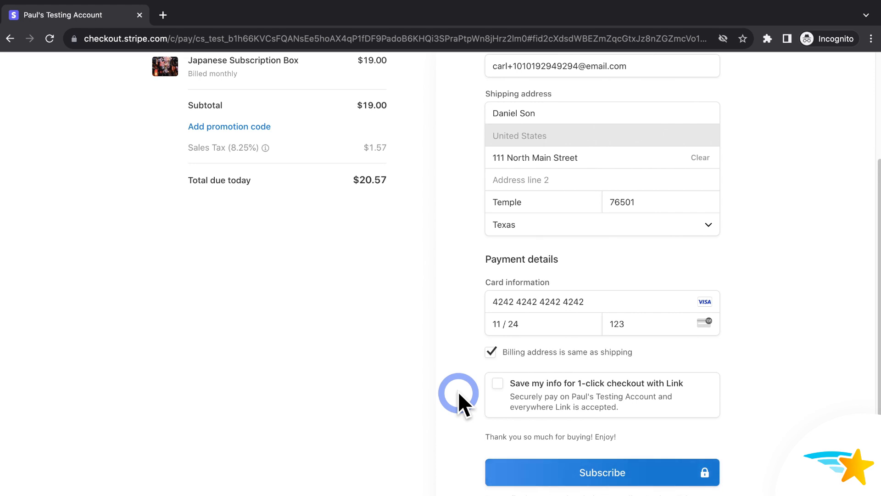
pyautogui.scroll(1, 458, 392)
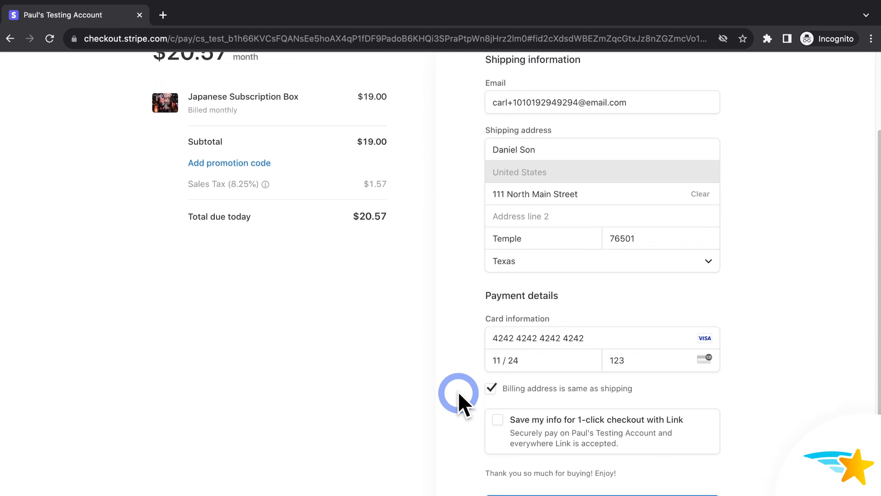
# Apply promotion code 25OFF and subscribe, paying the discounted $15.43.
pyautogui.click(256, 163)
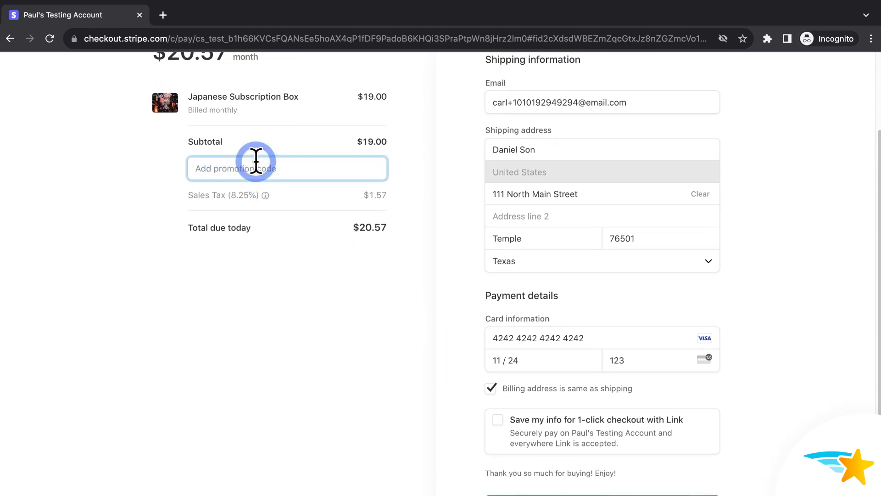
pyautogui.write('25OFF')
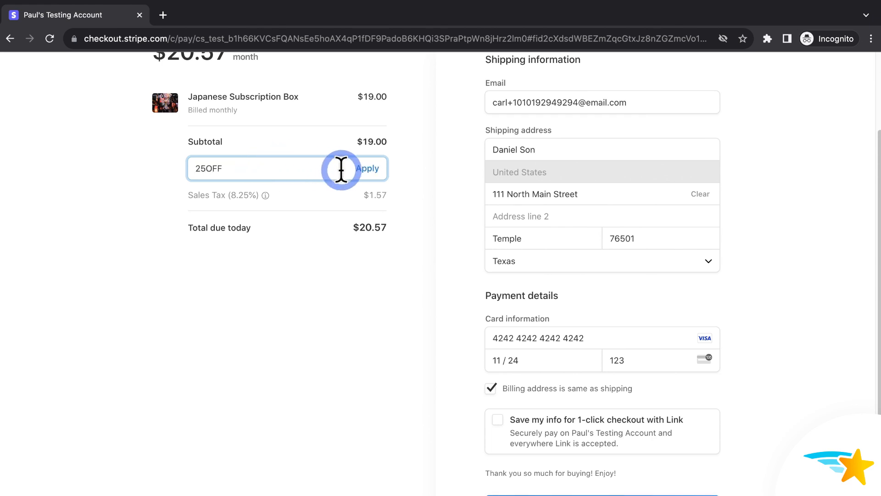
pyautogui.click(367, 169)
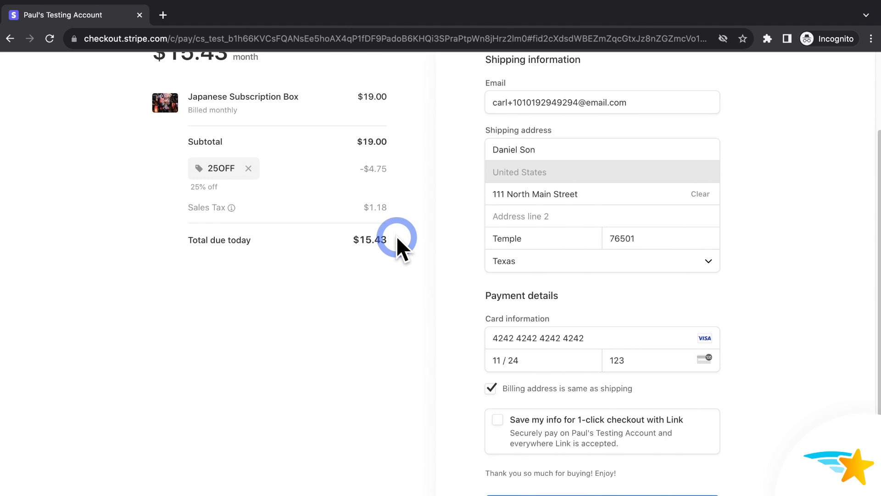
pyautogui.scroll(-1, 643, 489)
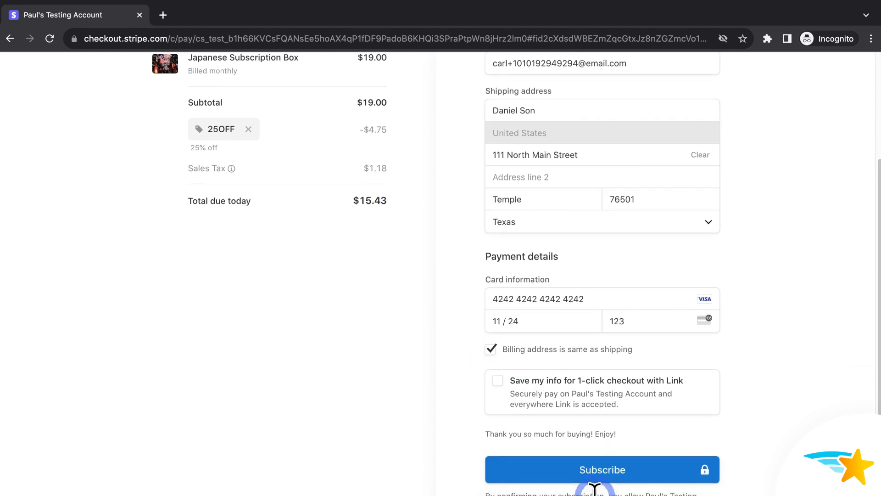
pyautogui.click(629, 478)
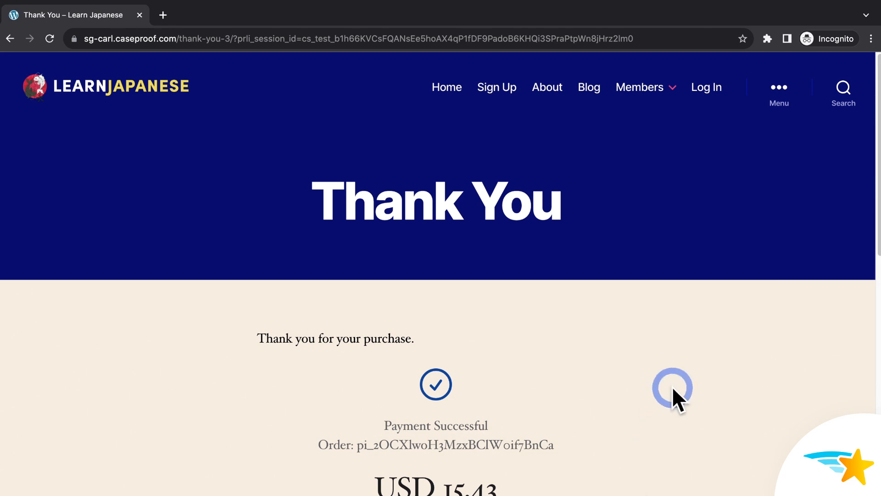
# Check the payment summary: Japanese Subscription Box USD 19.00, discount -USD 4.75, tax USD 1.18, total USD 15.43.
pyautogui.scroll(-5, 672, 386)
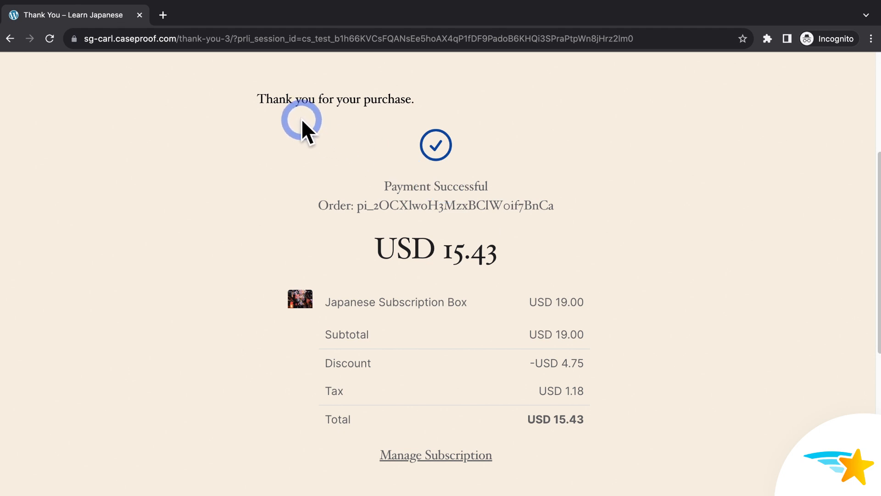
pyautogui.moveTo(262, 97); pyautogui.dragTo(433, 101)
pyautogui.click(434, 100)
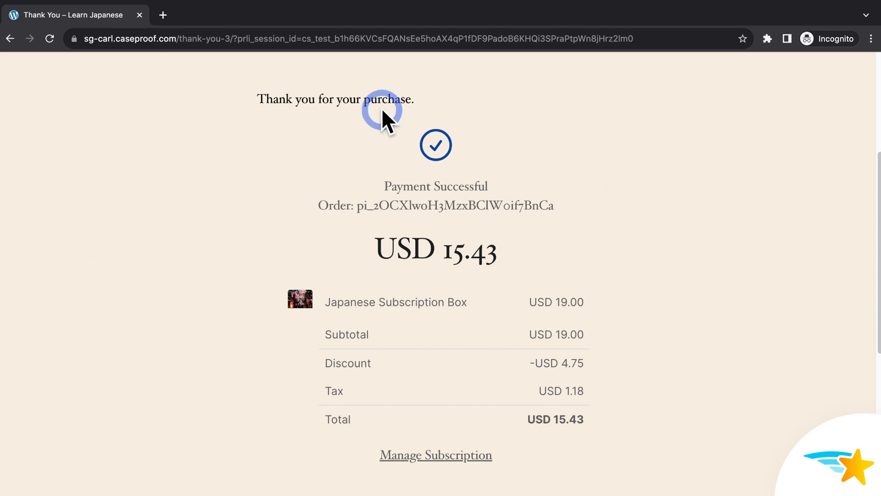
pyautogui.scroll(-1, 421, 104)
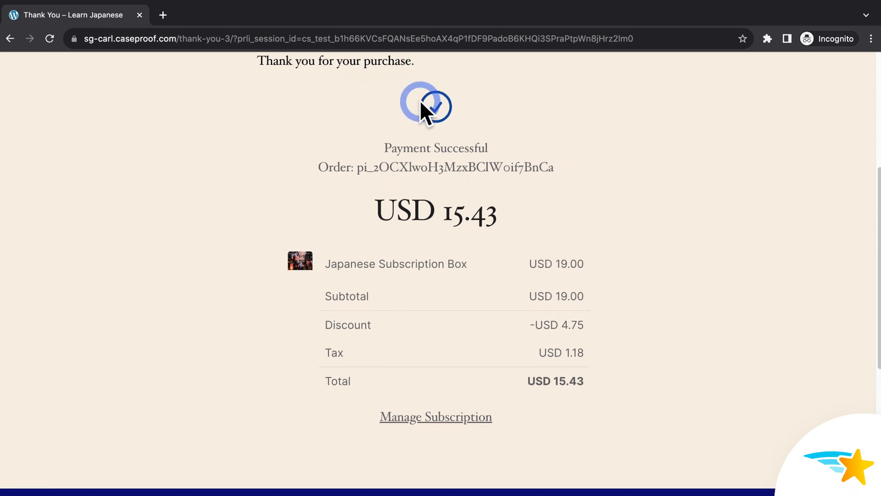
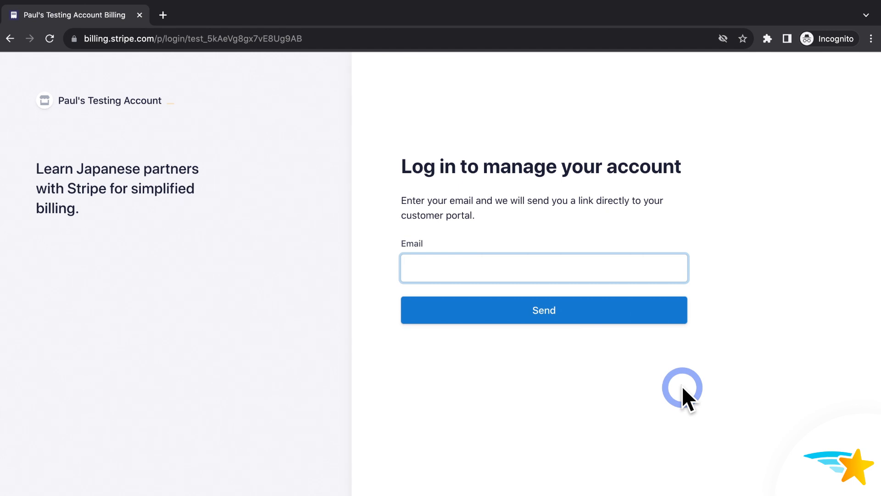
# Enter the customer's e-mail on the Stripe portal login and send a login link.
pyautogui.click(673, 271)
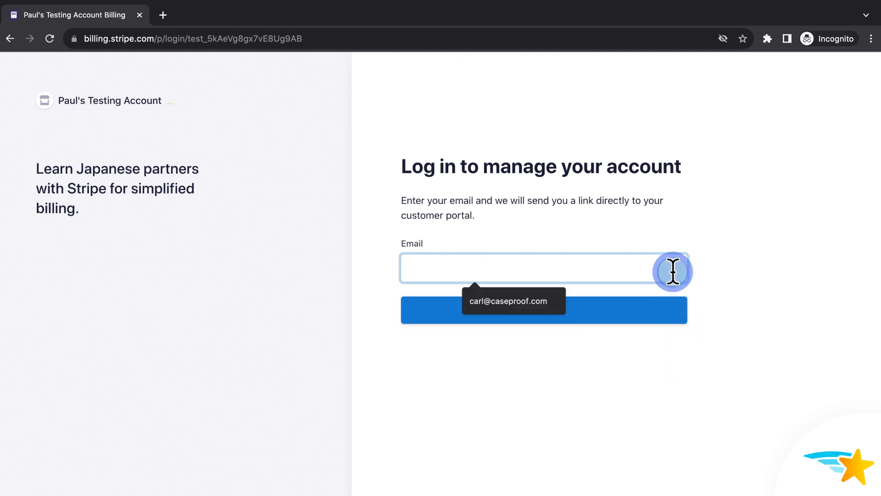
pyautogui.hotkey('ctrl', 'v')
pyautogui.click(658, 311)
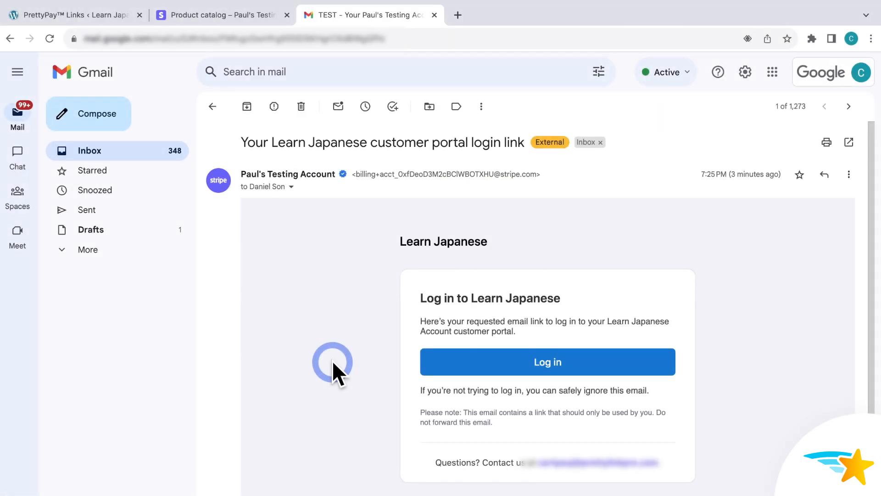
# Follow the emailed Log in link to the Learn Japanese billing portal showing the $20.57/month plan.
pyautogui.click(635, 359)
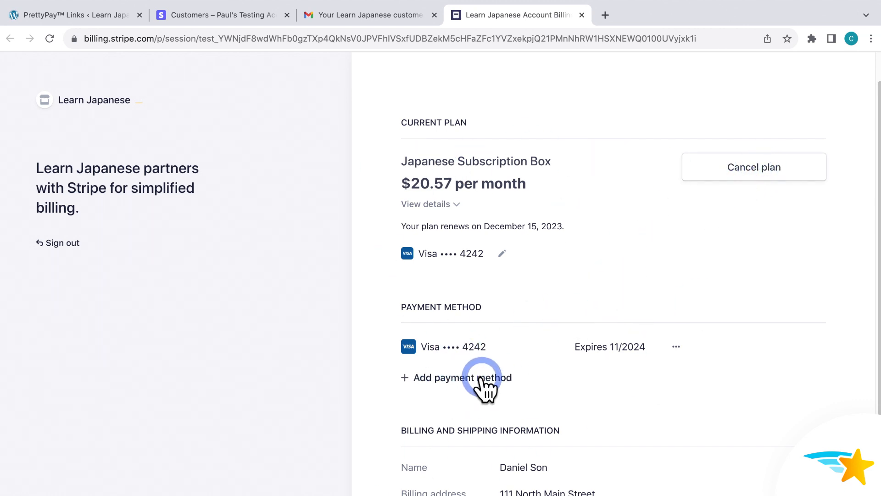
pyautogui.scroll(-2, 596, 420)
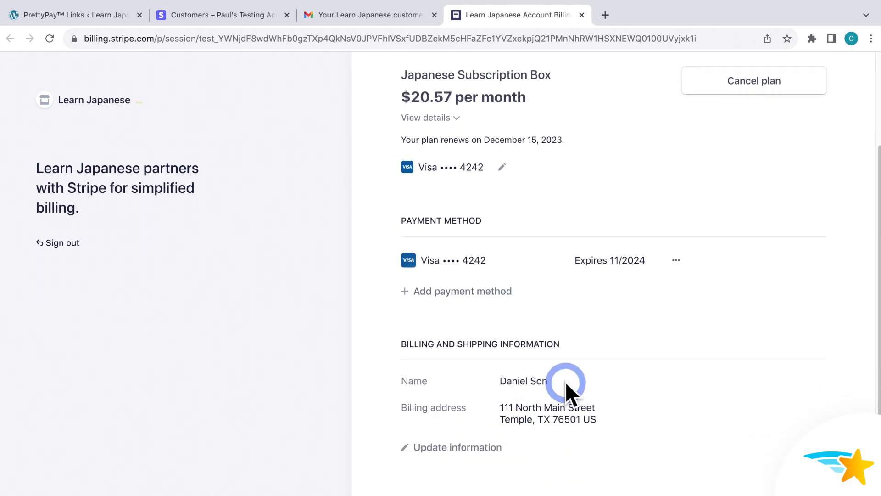
pyautogui.scroll(-1, 567, 386)
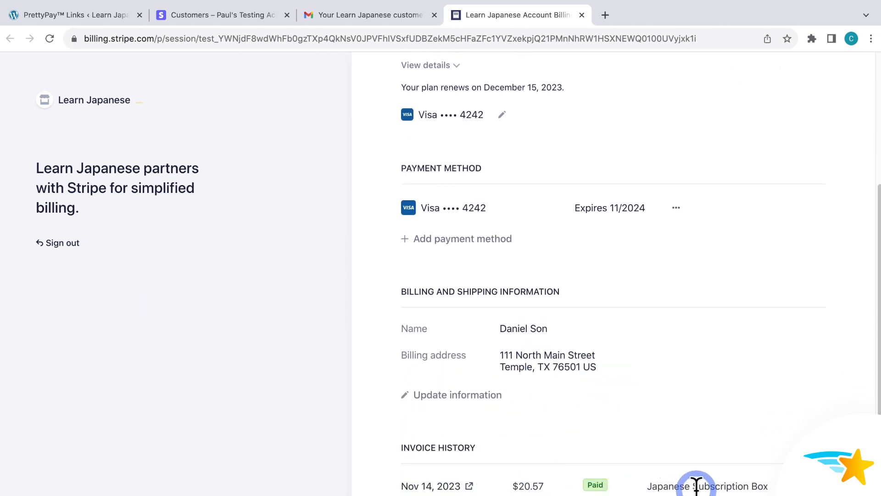
pyautogui.scroll(2, 705, 427)
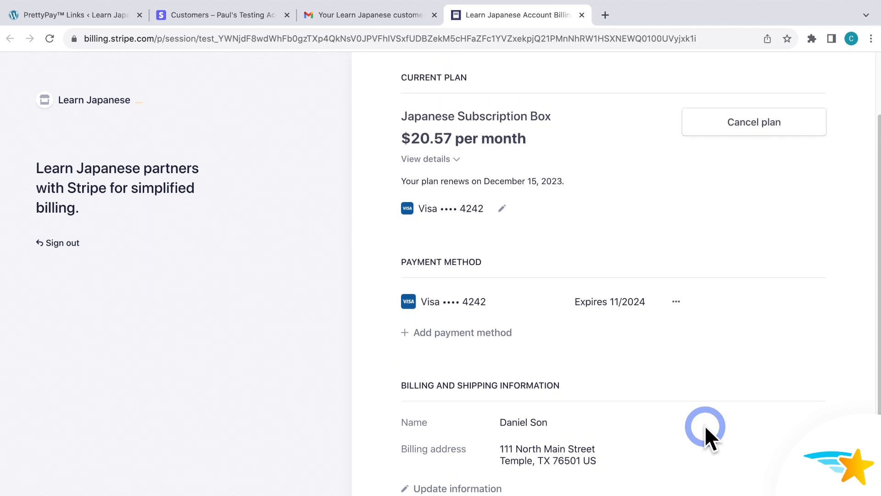
# Copy the Customer Portal URL ending in /pl-customer-portal from Pretty Links Options > Payments.
pyautogui.click(113, 15)
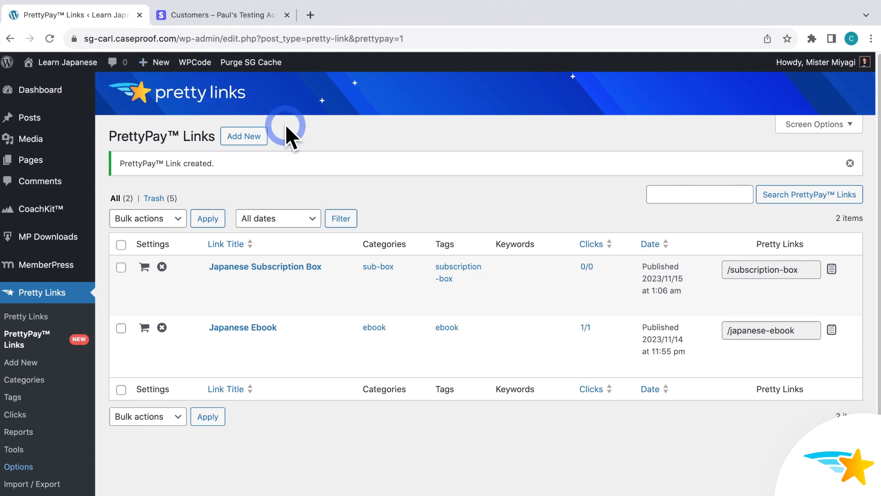
pyautogui.click(24, 467)
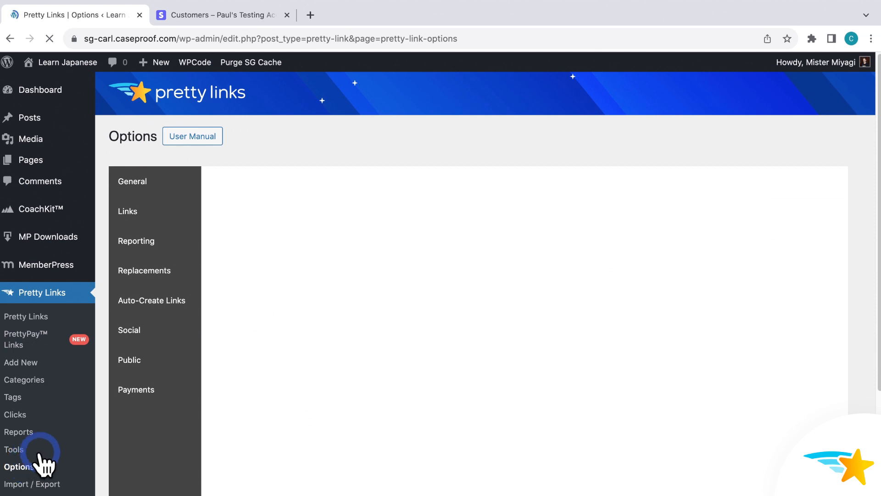
pyautogui.click(135, 390)
pyautogui.click(134, 390)
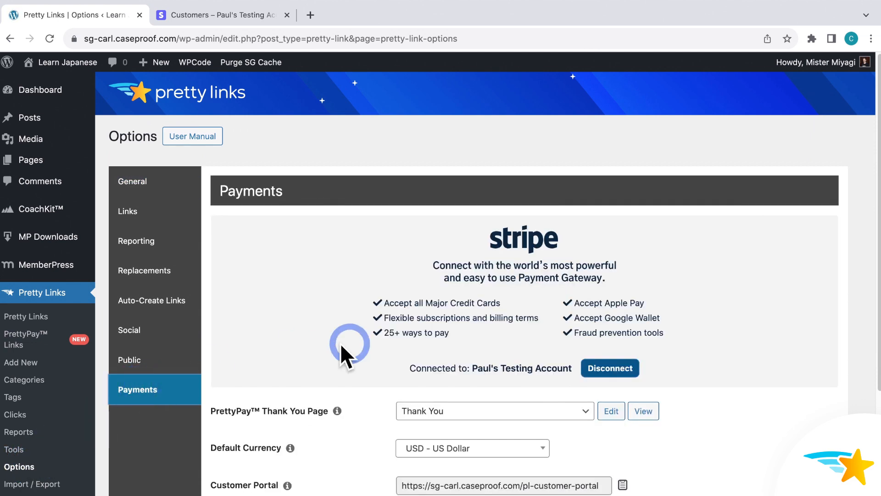
pyautogui.scroll(-3, 350, 382)
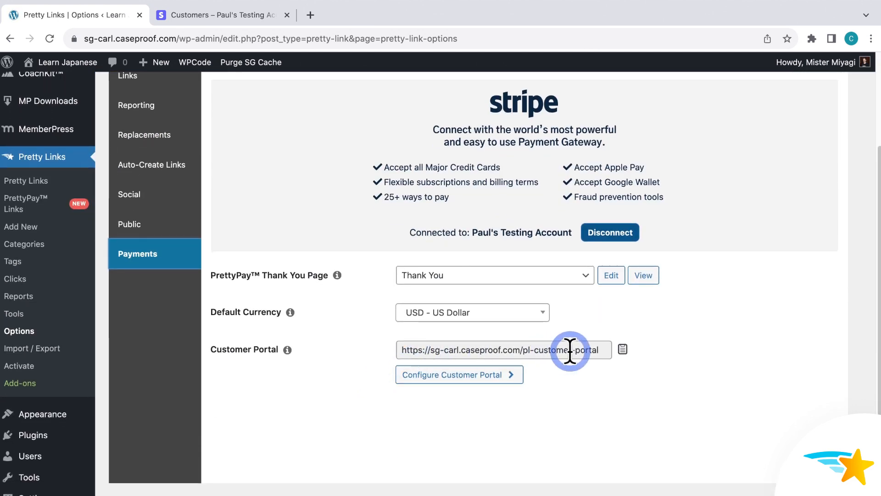
pyautogui.click(623, 350)
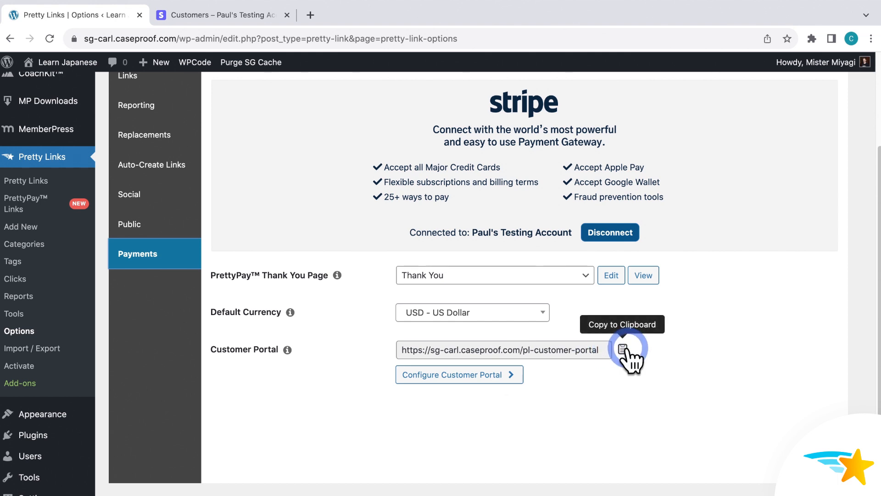
pyautogui.click(623, 350)
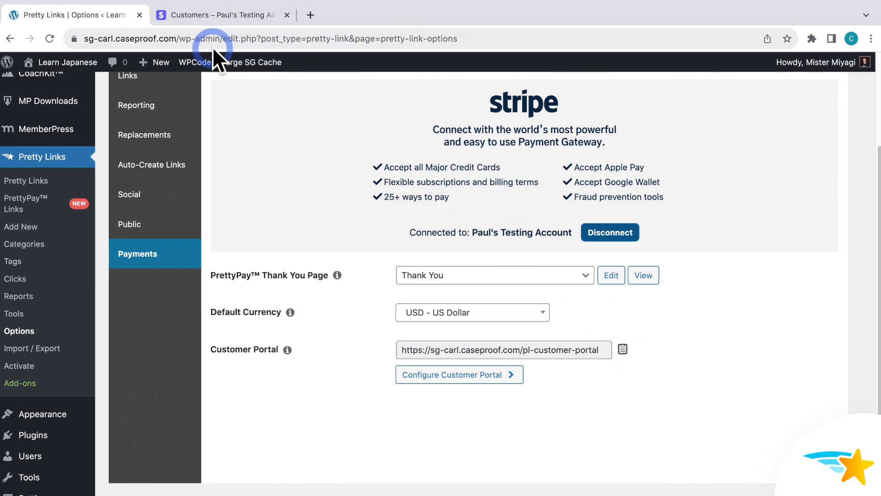
pyautogui.rightClick(81, 71)
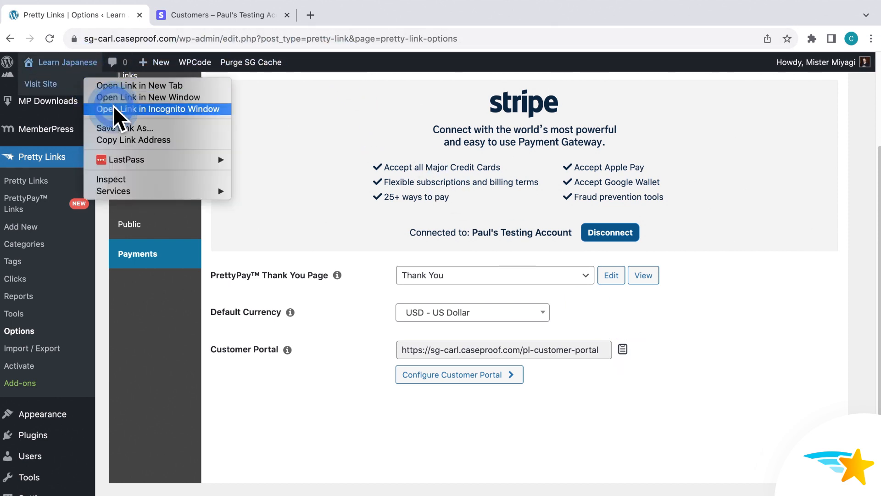
pyautogui.click(113, 106)
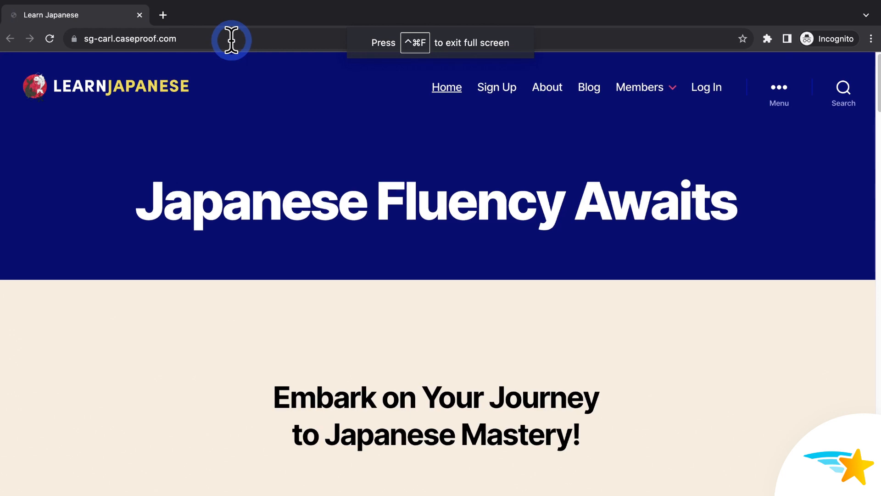
pyautogui.click(231, 39)
pyautogui.write('https://sg-carl.caseproof.com/pl-customer-portal')
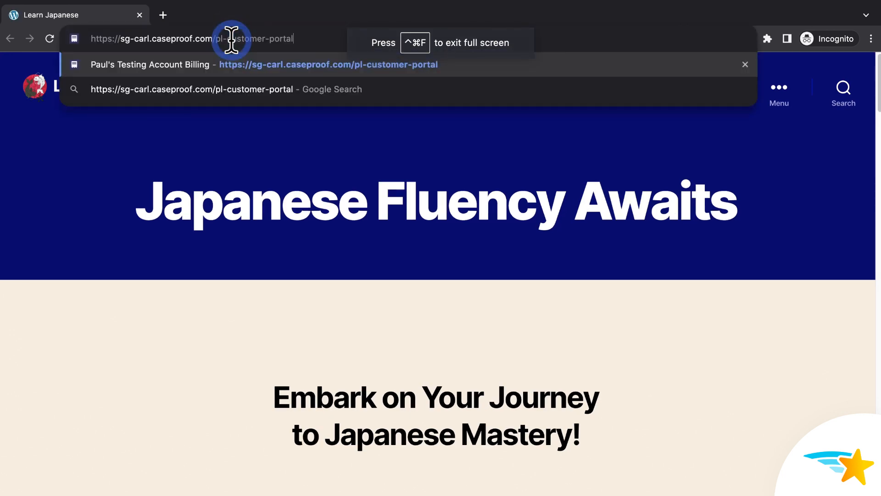
pyautogui.press('Return')
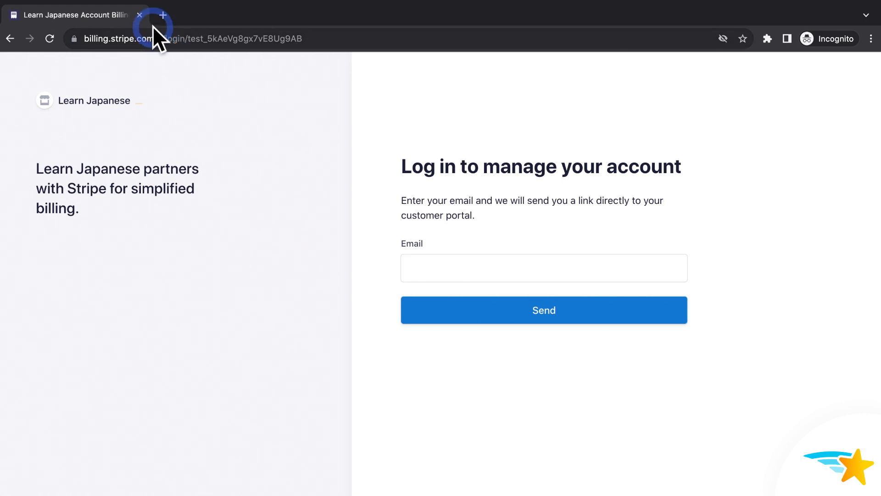
pyautogui.click(140, 15)
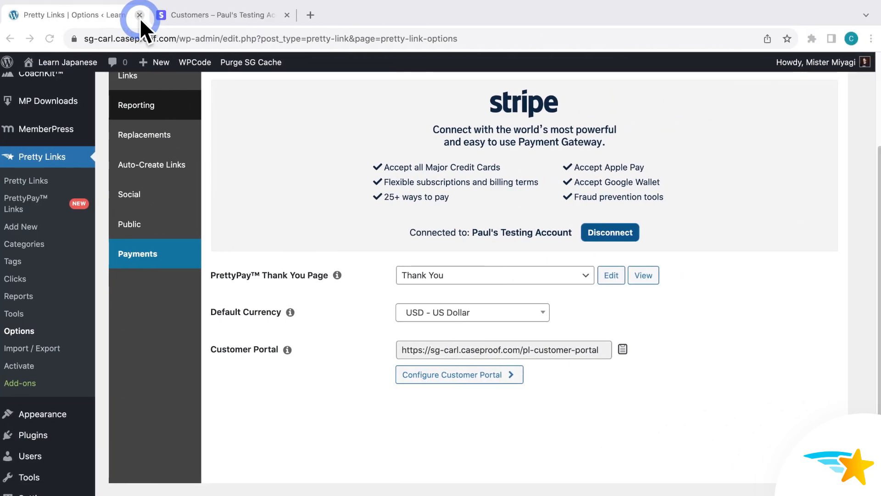
# Add a Custom Link with the portal URL and text 'Manage My Payments' to the menu.
pyautogui.moveTo(59, 409)
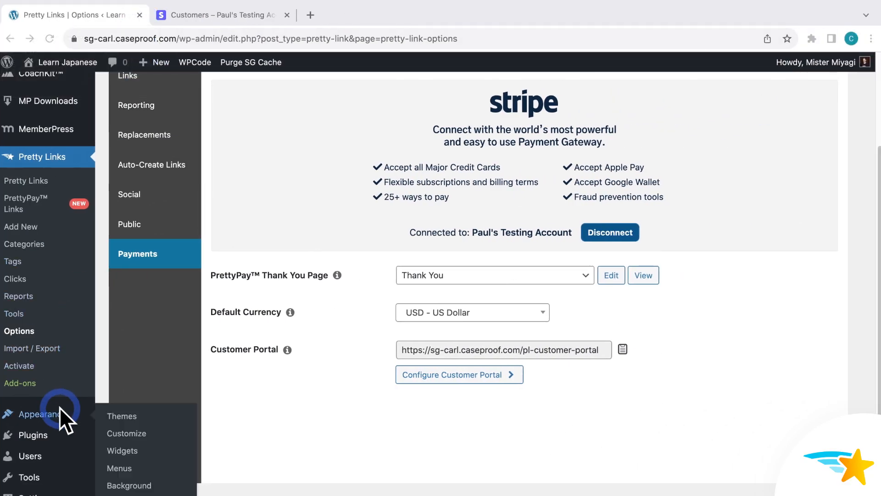
pyautogui.click(126, 461)
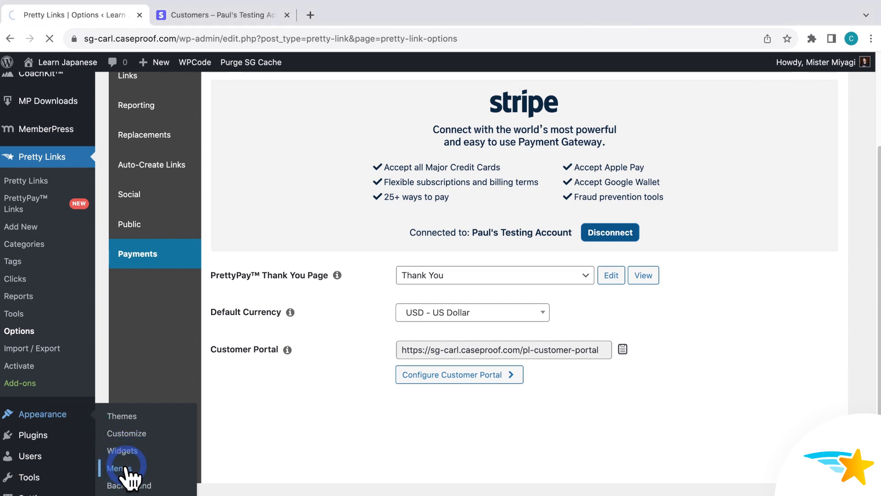
pyautogui.scroll(-8, 130, 478)
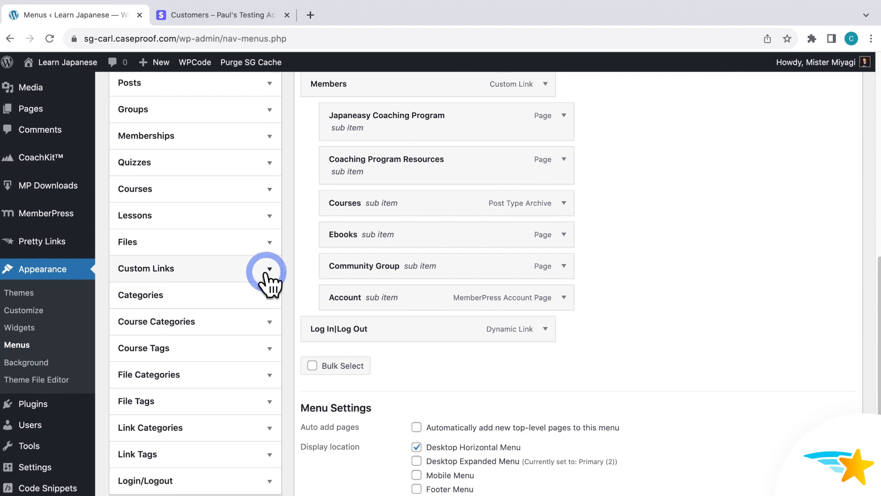
pyautogui.click(270, 270)
pyautogui.scroll(4, 269, 275)
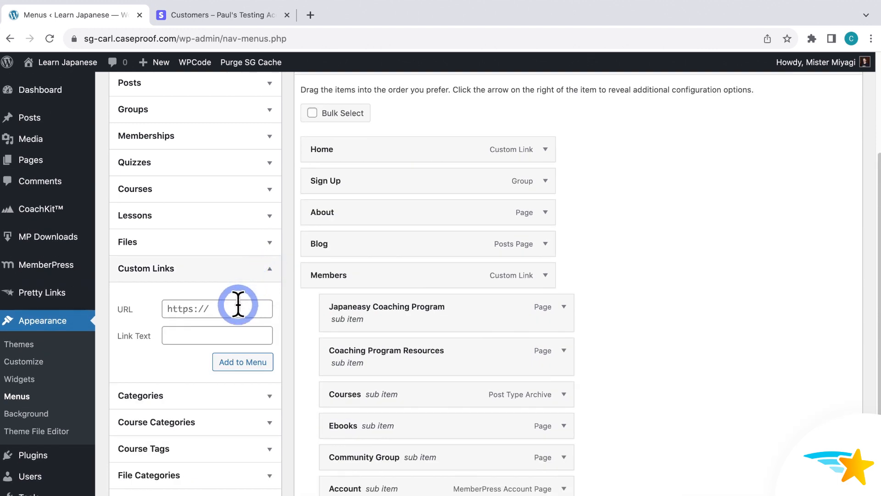
pyautogui.click(173, 309)
pyautogui.press('super+v')
pyautogui.click(197, 334)
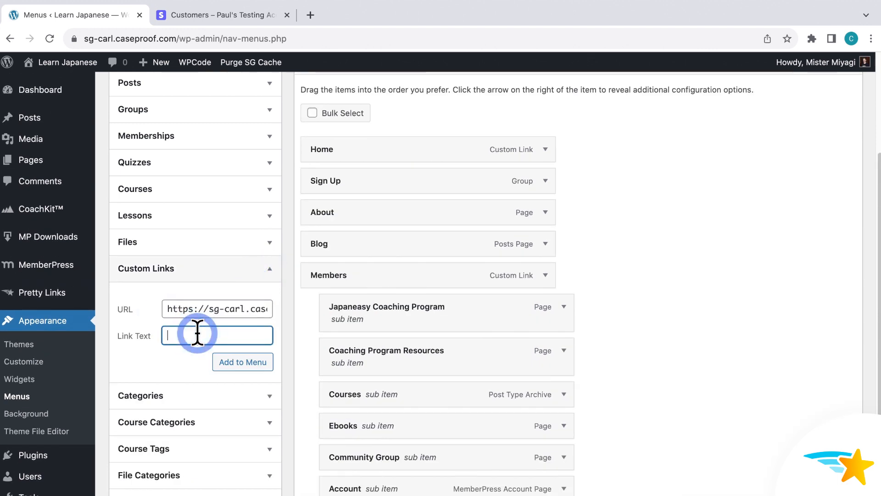
pyautogui.write('Manage My Payments')
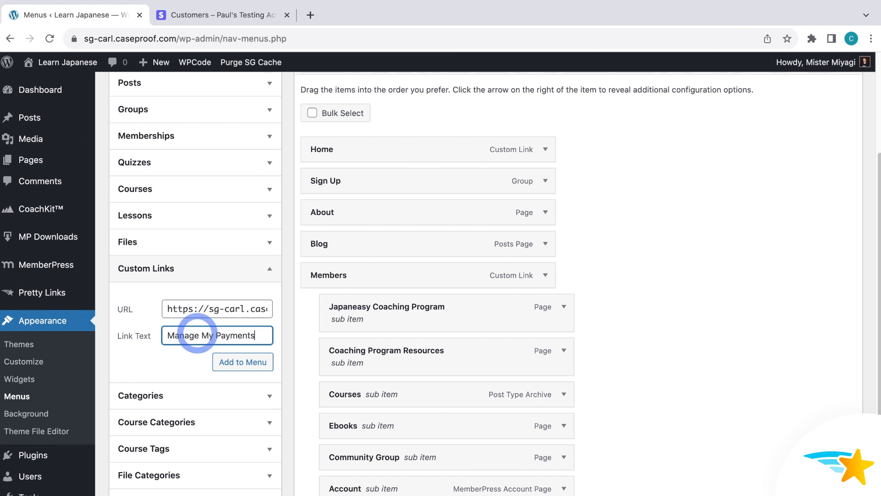
pyautogui.click(230, 363)
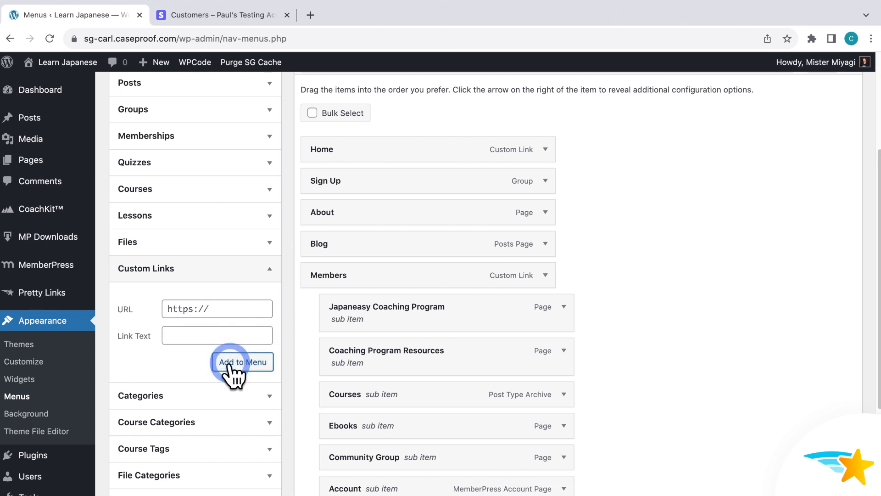
# Move Manage My Payments above Log In|Log Out and save the Primary menu.
pyautogui.scroll(-2, 368, 353)
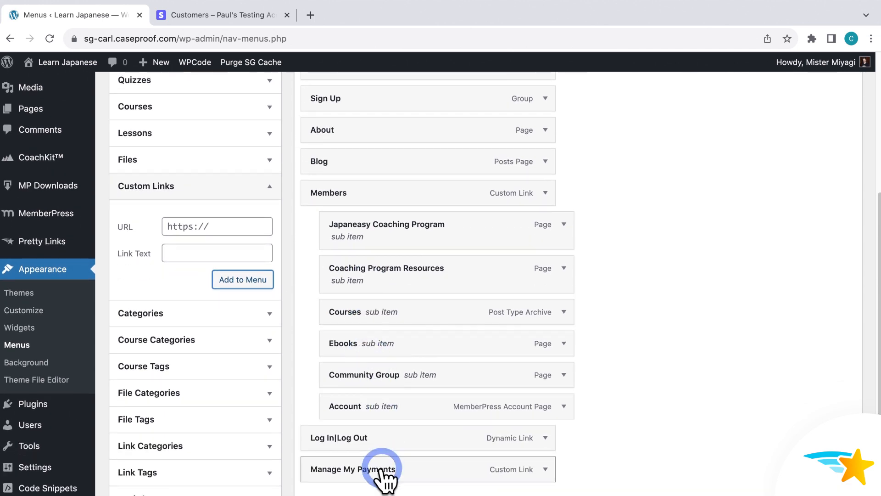
pyautogui.moveTo(384, 473); pyautogui.dragTo(375, 447)
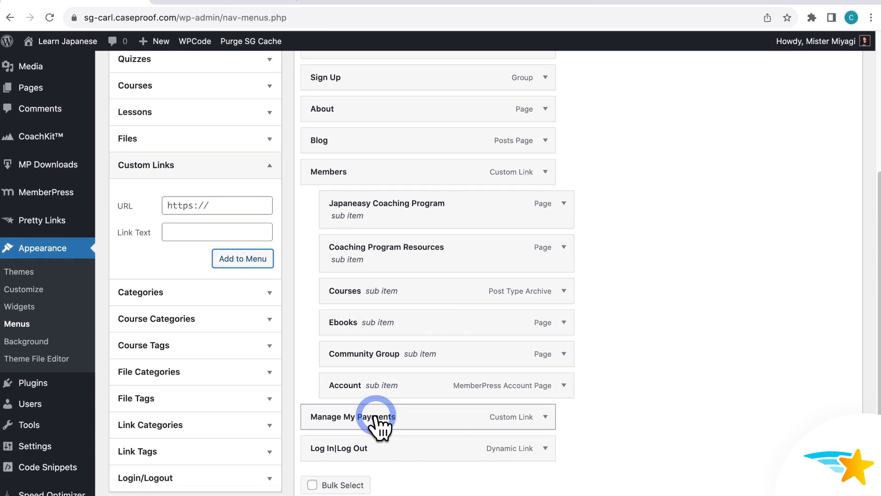
pyautogui.scroll(-1, 353, 480)
pyautogui.click(347, 487)
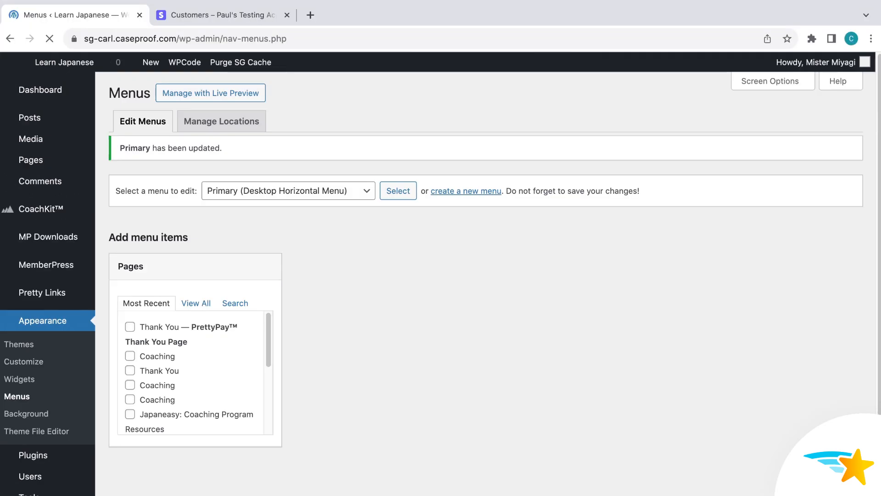
# Check the Manage My Payments link on the live site, then return to the admin Dashboard.
pyautogui.click(68, 62)
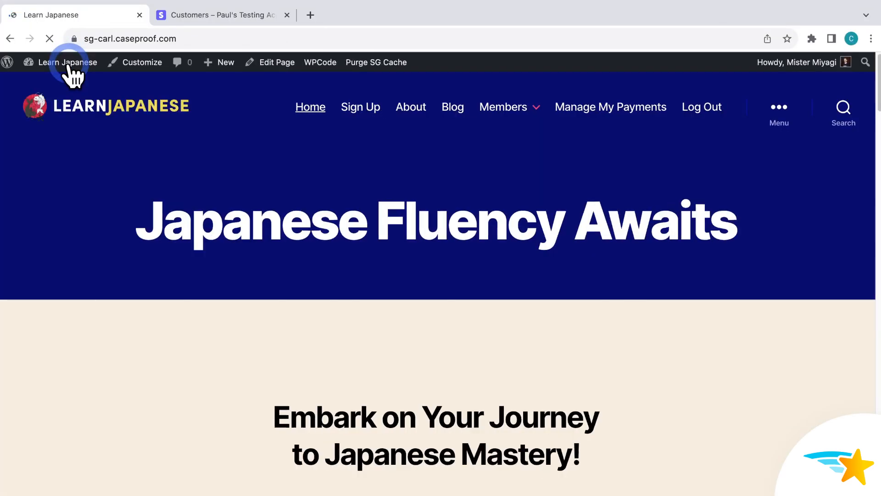
pyautogui.click(607, 114)
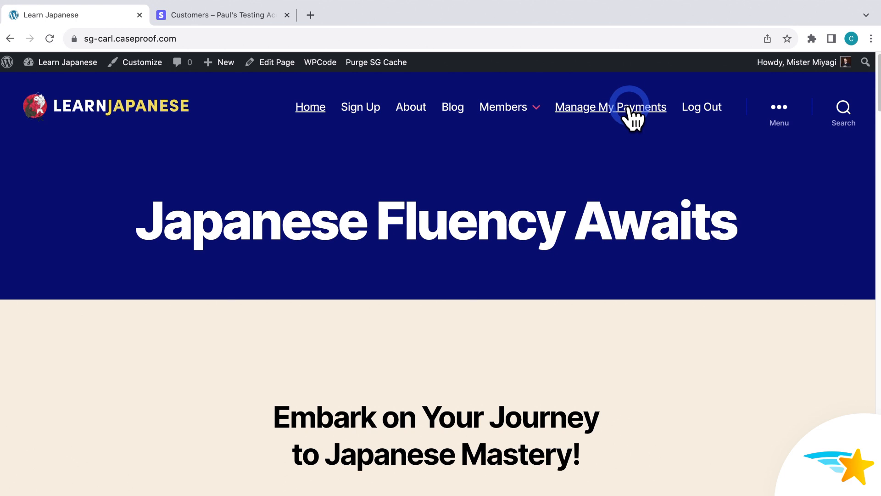
pyautogui.click(83, 66)
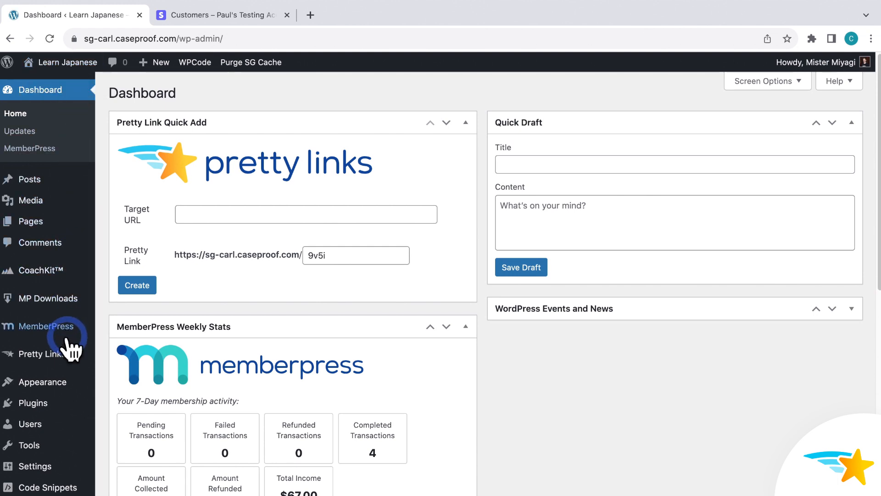
# Review the 1/1 click report for the Japanese Subscription Box PrettyPay link, then return to Stripe.
pyautogui.moveTo(63, 358)
pyautogui.click(134, 343)
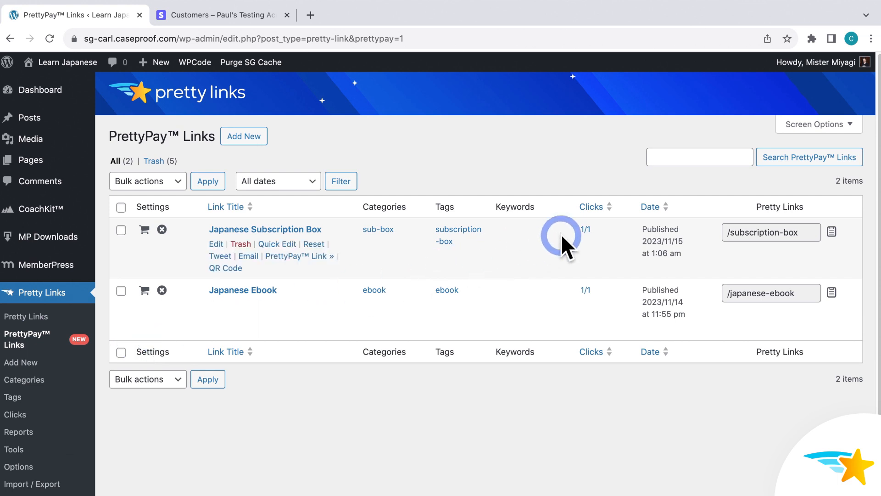
pyautogui.click(586, 229)
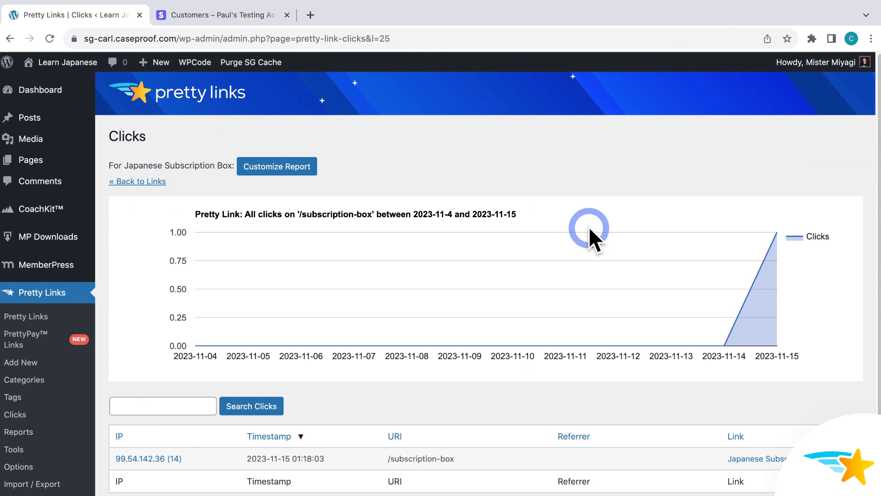
pyautogui.scroll(-2, 588, 227)
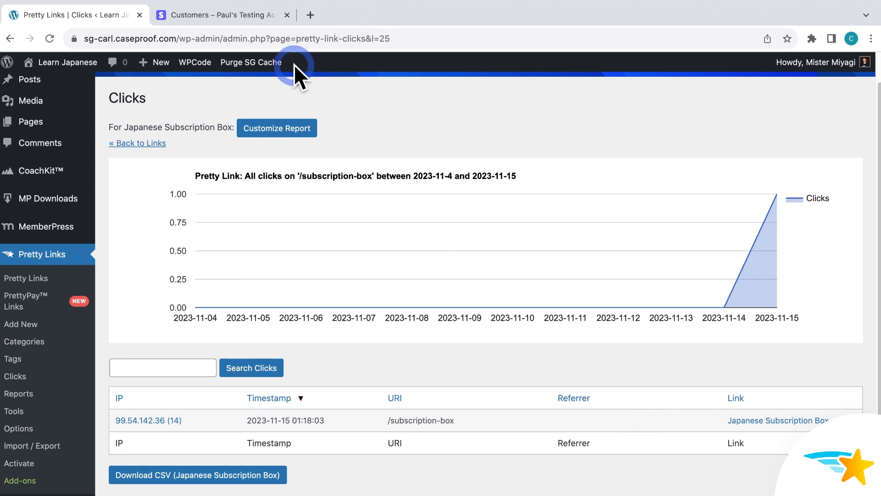
pyautogui.click(251, 15)
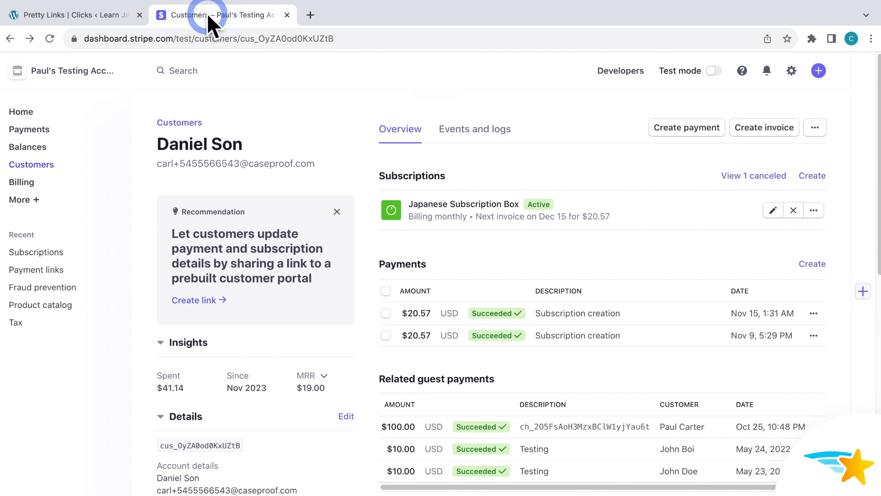
# Review the newest Japanese Subscription Box subscription and its Actions menu in Stripe.
pyautogui.click(23, 200)
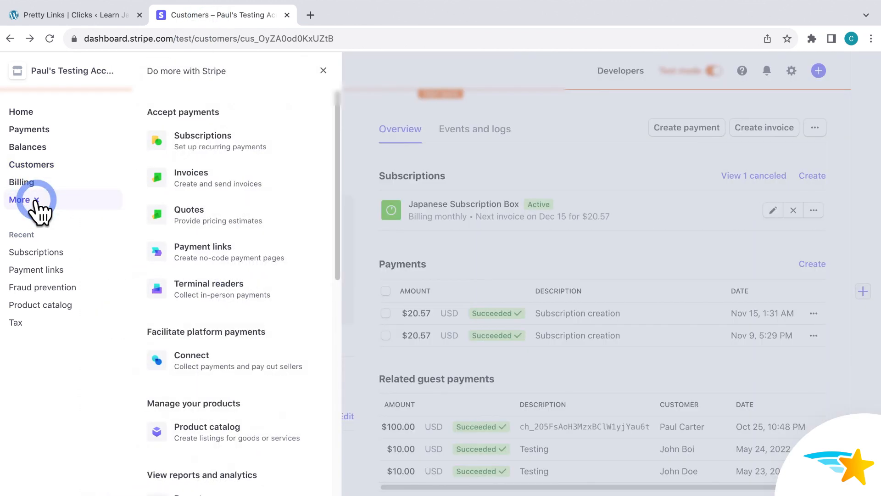
pyautogui.click(209, 142)
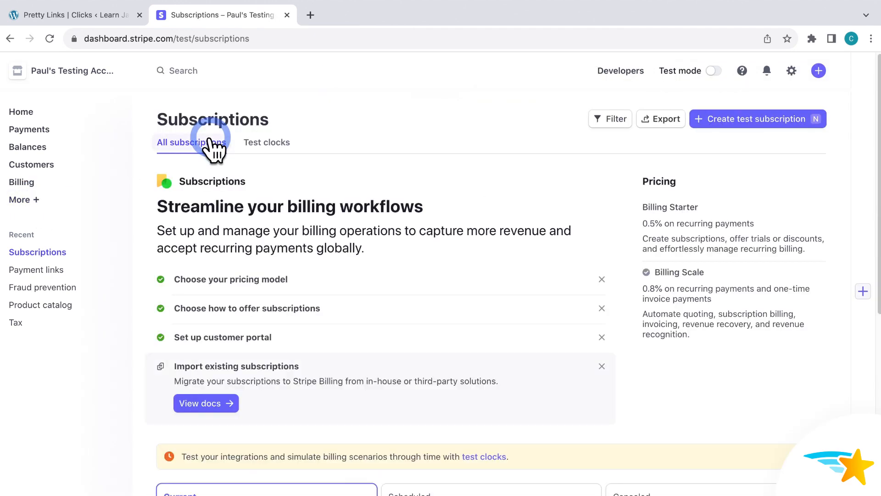
pyautogui.scroll(-4, 339, 239)
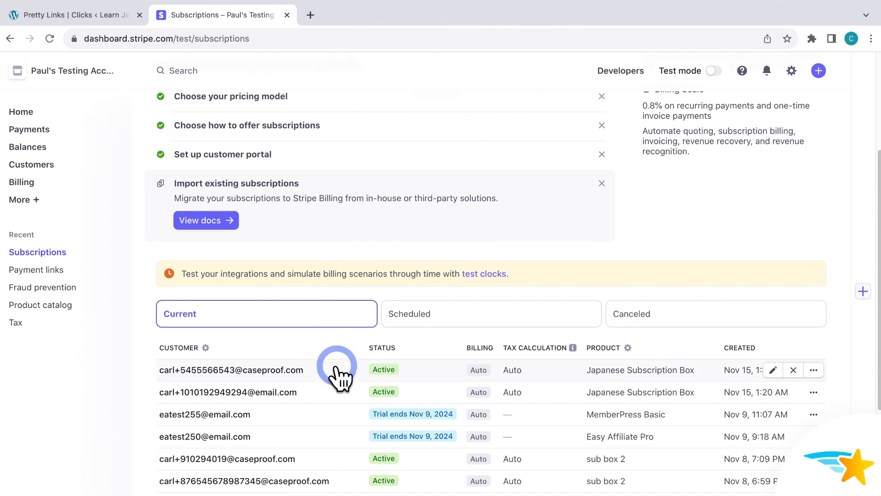
pyautogui.click(339, 373)
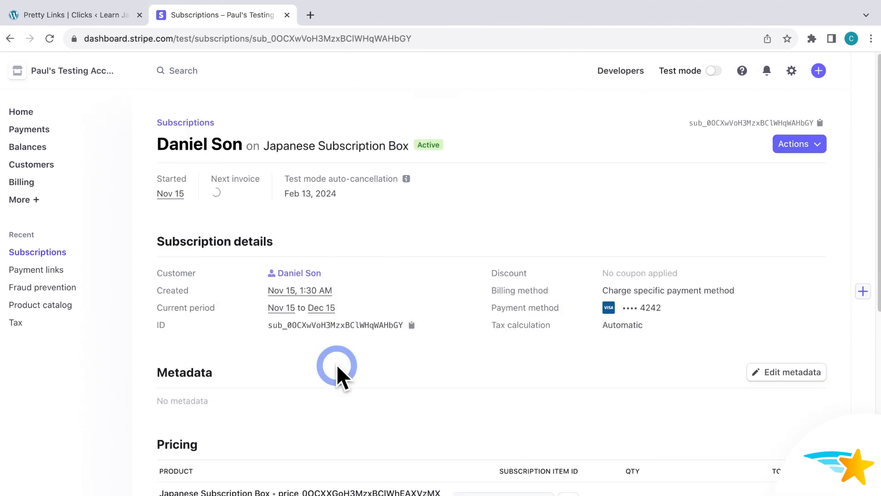
pyautogui.scroll(-2, 347, 371)
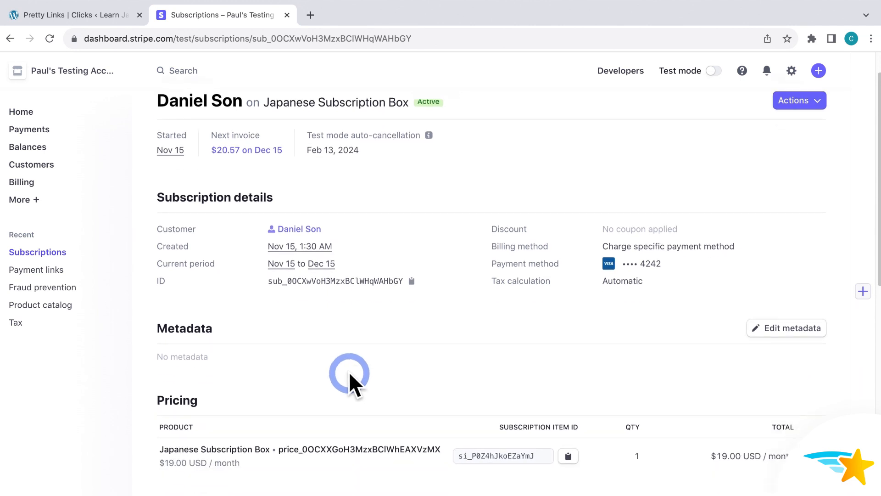
pyautogui.scroll(-3, 349, 373)
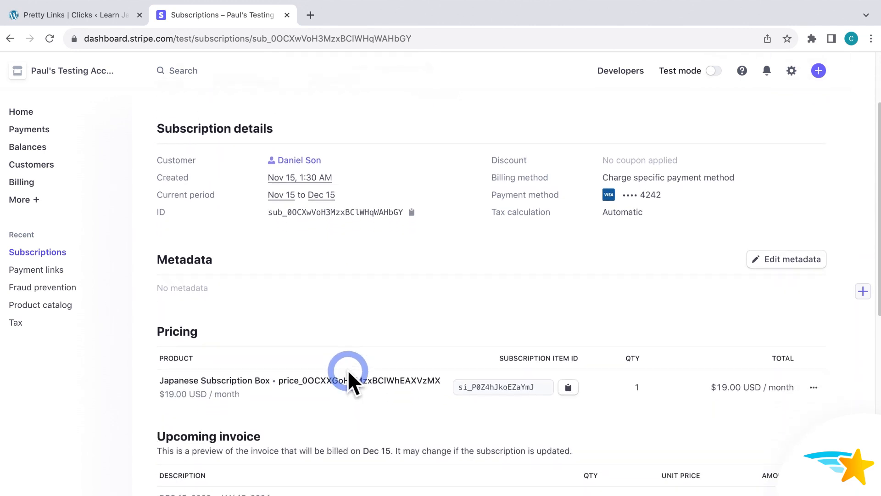
pyautogui.scroll(-5, 347, 370)
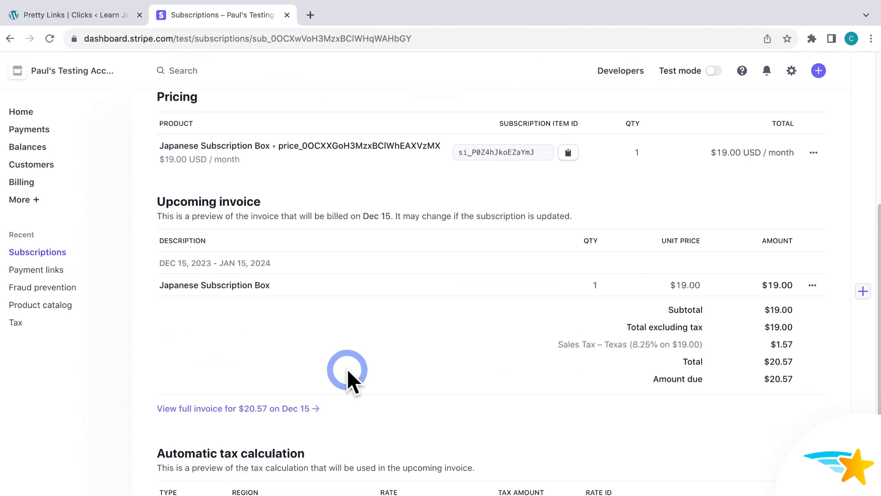
pyautogui.scroll(-7, 347, 369)
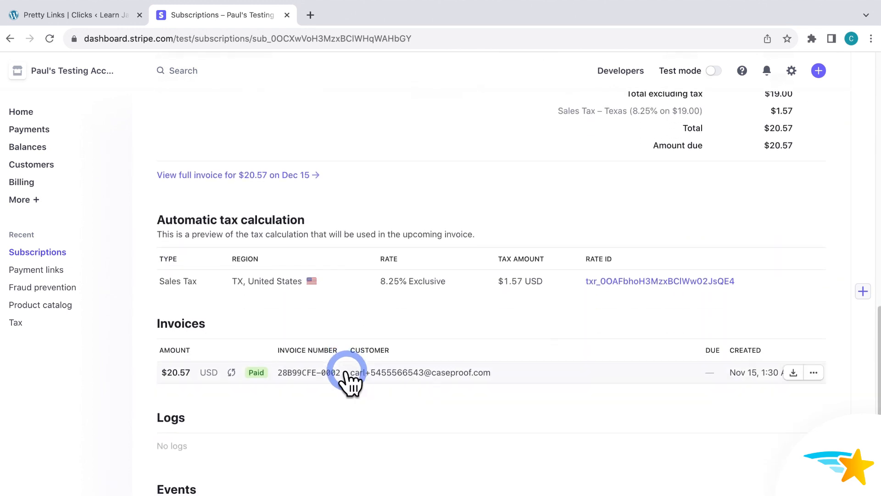
pyautogui.scroll(15, 347, 370)
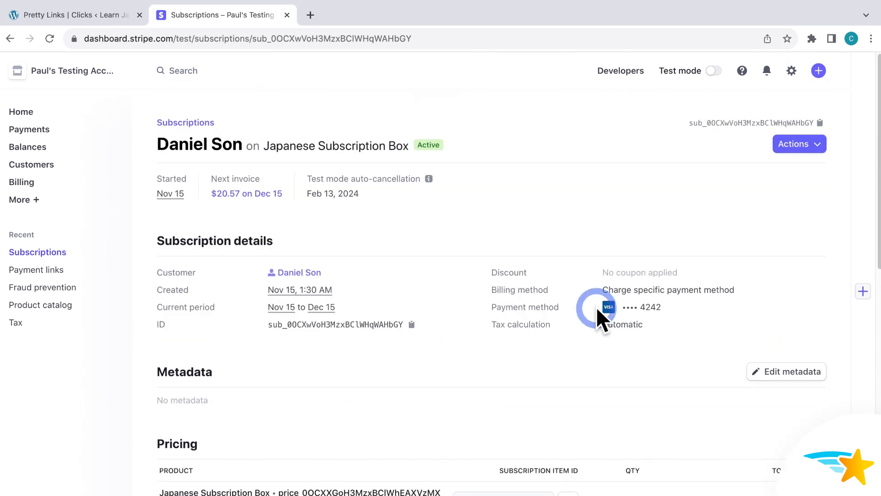
pyautogui.click(820, 146)
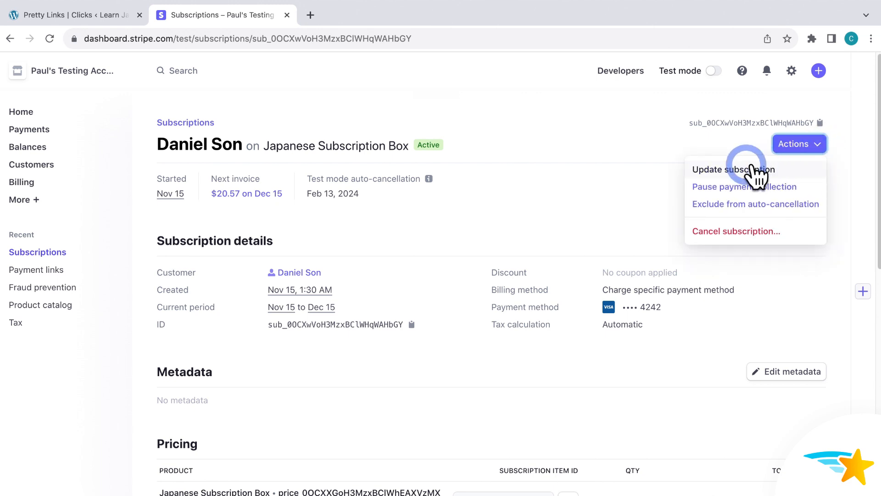
# Review the subscriber's invoices, payment method and billing details, then open the Customers list.
pyautogui.click(308, 274)
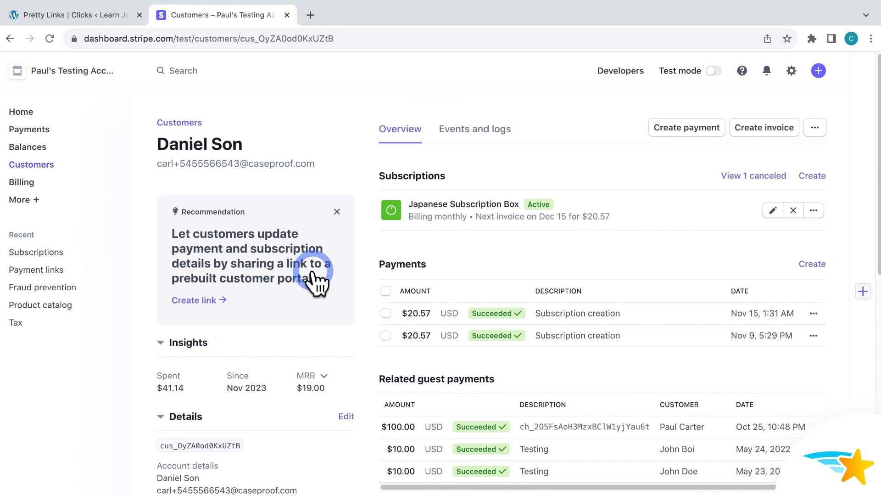
pyautogui.scroll(-4, 597, 223)
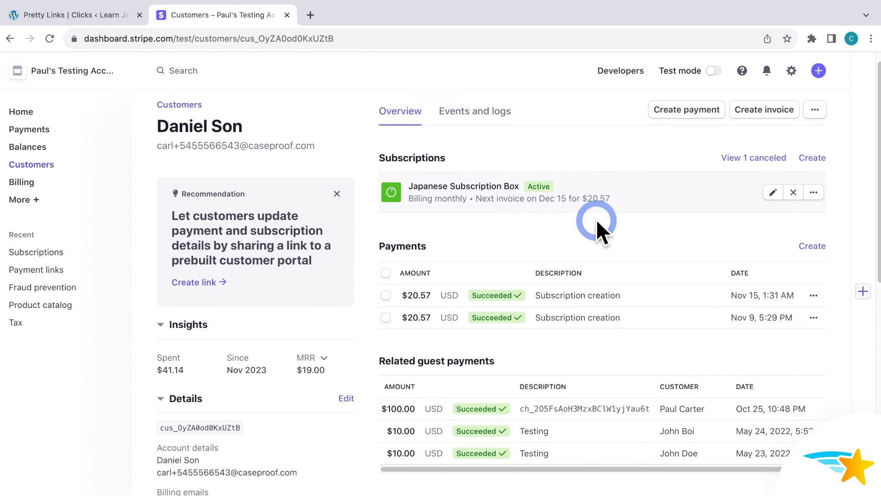
pyautogui.scroll(-9, 618, 271)
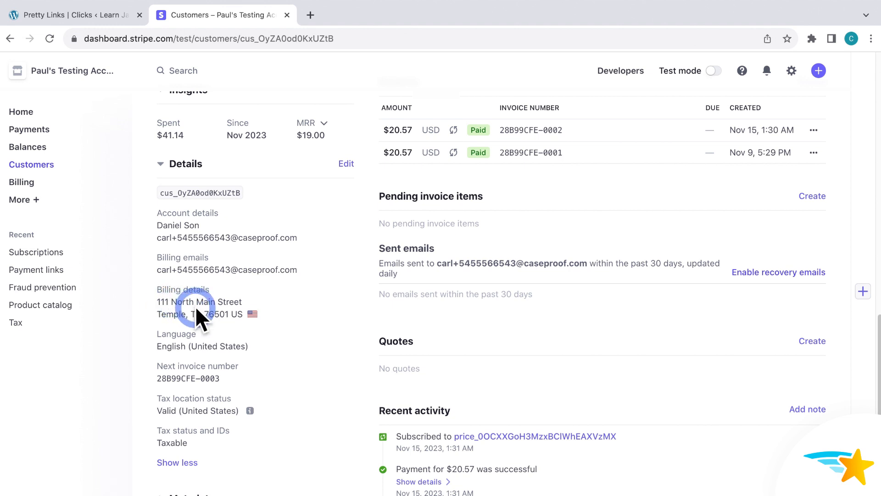
pyautogui.click(44, 164)
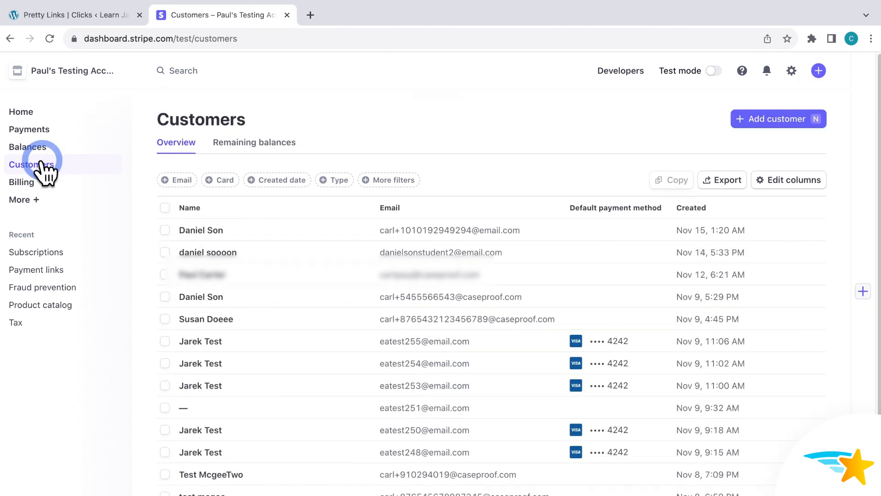
# Review the other subscriber's customer record, then open the Payments list.
pyautogui.click(219, 228)
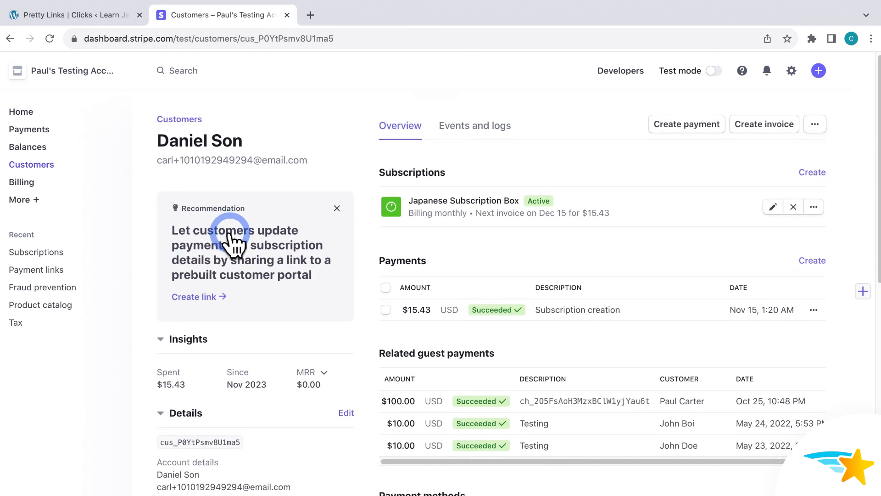
pyautogui.scroll(-3, 233, 233)
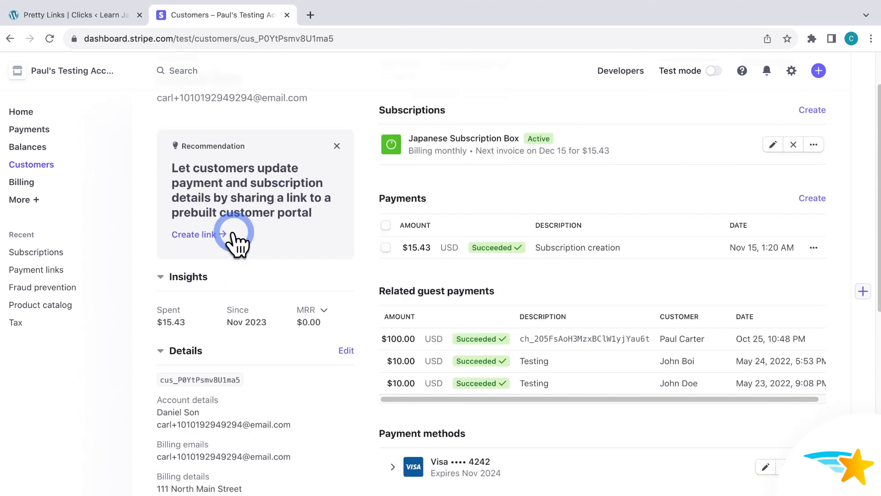
pyautogui.click(45, 129)
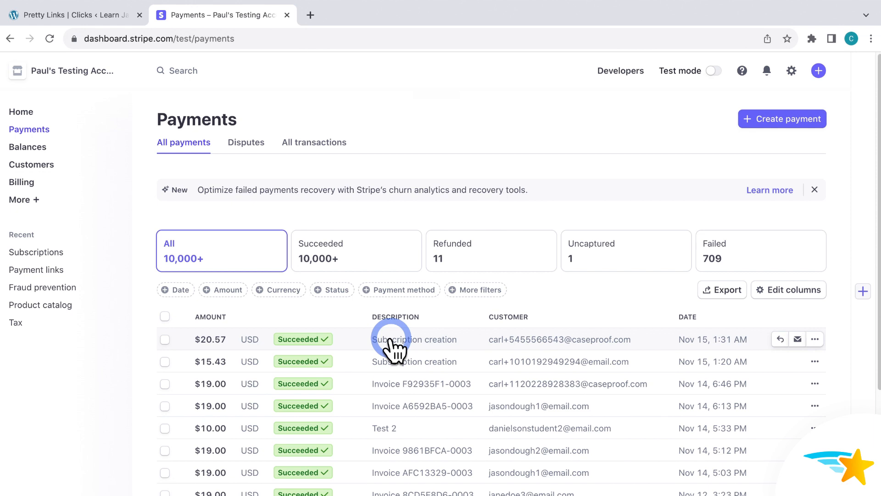
# Inspect the $20.57 payment: Succeeded, $0.90 fee, $1.57 Texas tax calculated automatically.
pyautogui.click(404, 340)
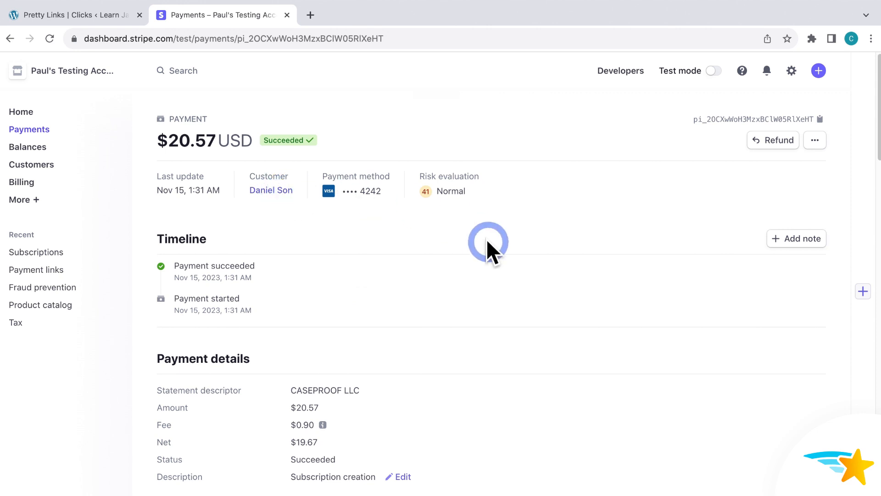
pyautogui.scroll(-4, 503, 253)
pyautogui.scroll(-5, 513, 252)
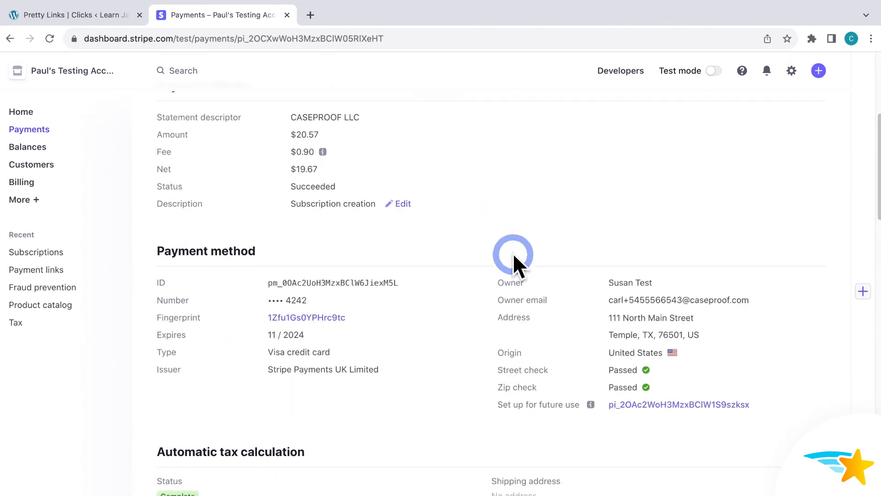
pyautogui.scroll(1, 514, 253)
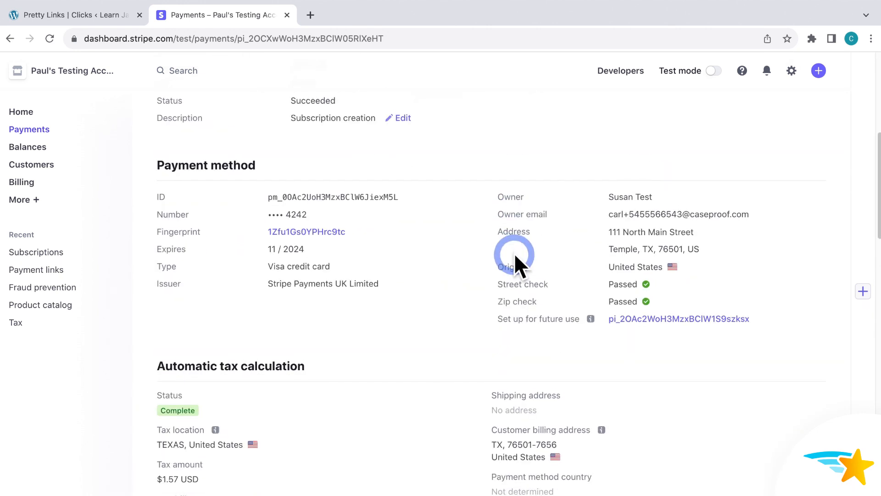
pyautogui.scroll(-3, 516, 254)
pyautogui.scroll(-1, 519, 256)
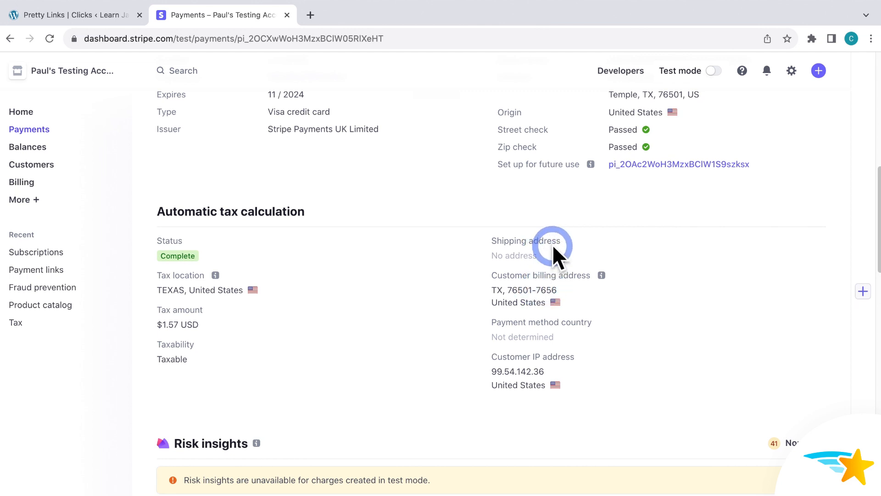
pyautogui.click(792, 71)
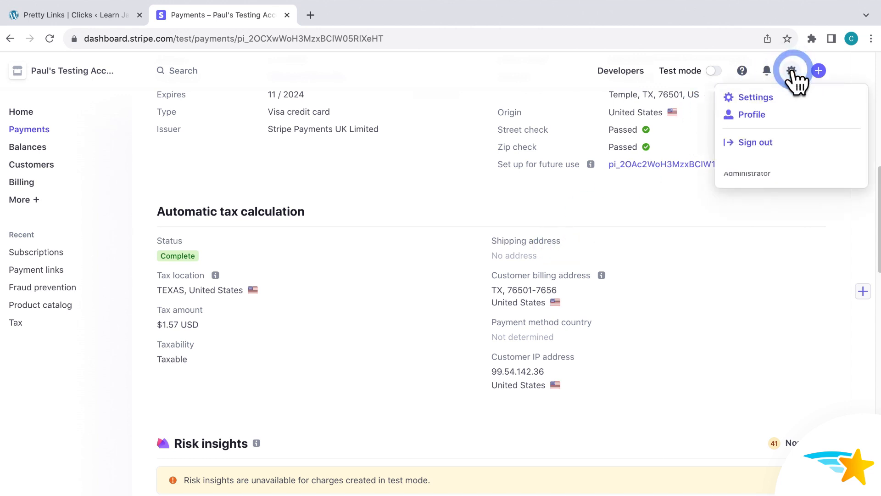
# Look over Stripe's Customer emails settings, then open Billing > Subscriptions and emails free-trial options.
pyautogui.click(792, 97)
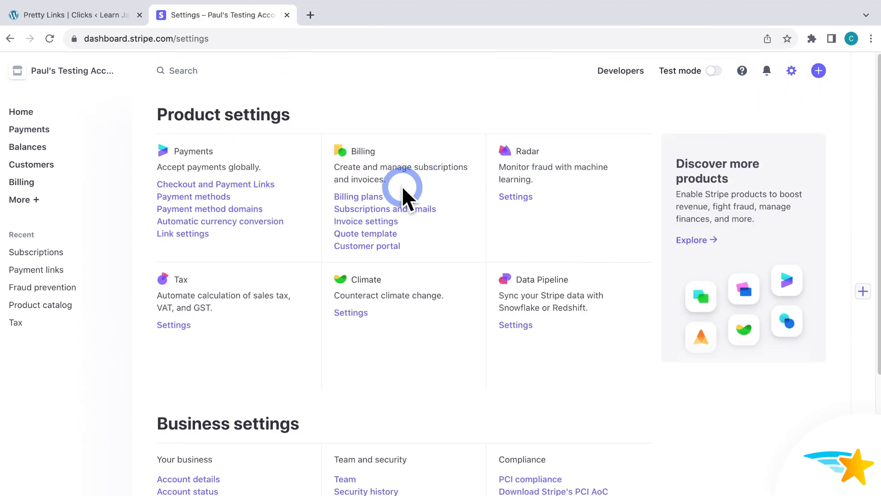
pyautogui.scroll(-5, 401, 185)
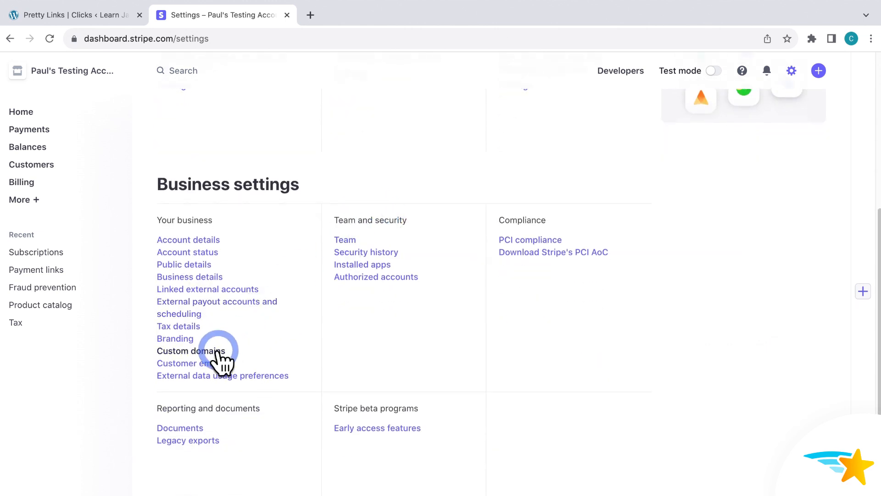
pyautogui.click(215, 363)
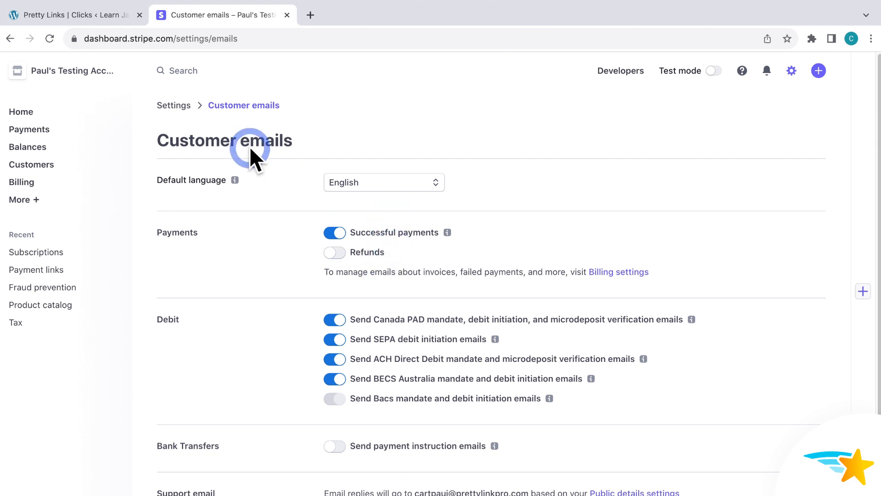
pyautogui.click(184, 105)
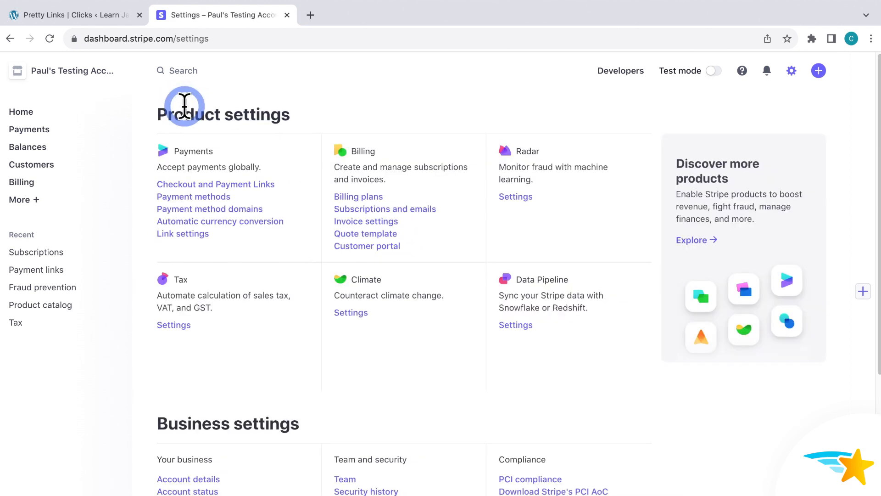
pyautogui.click(407, 213)
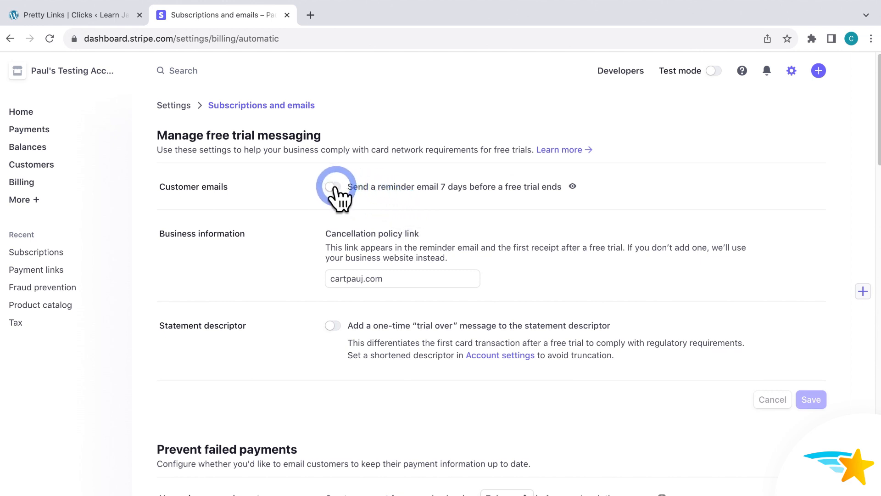
pyautogui.click(573, 187)
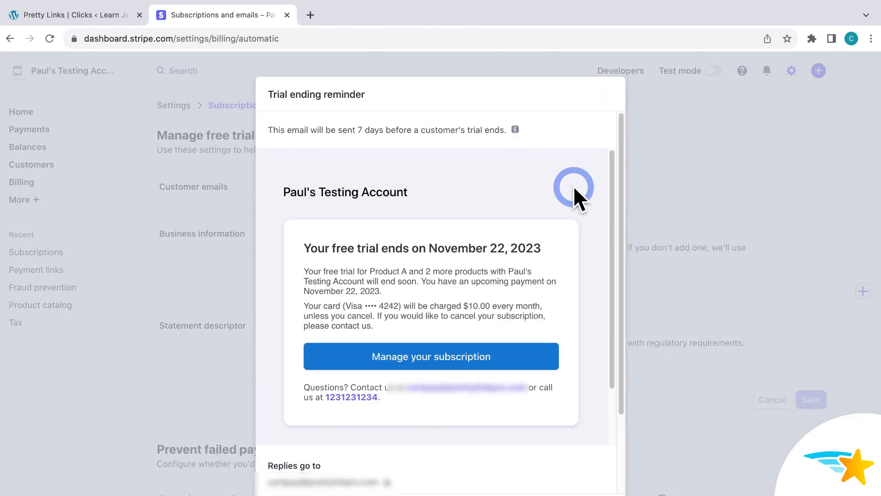
pyautogui.scroll(-3, 573, 202)
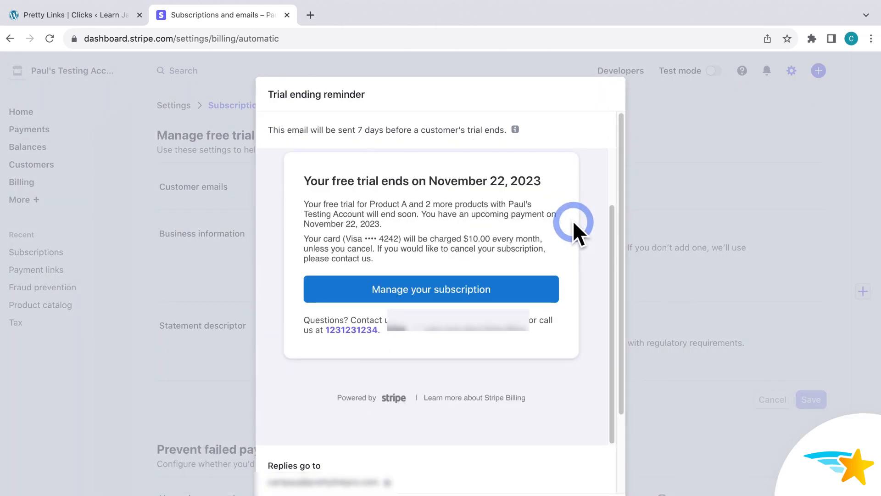
pyautogui.click(601, 489)
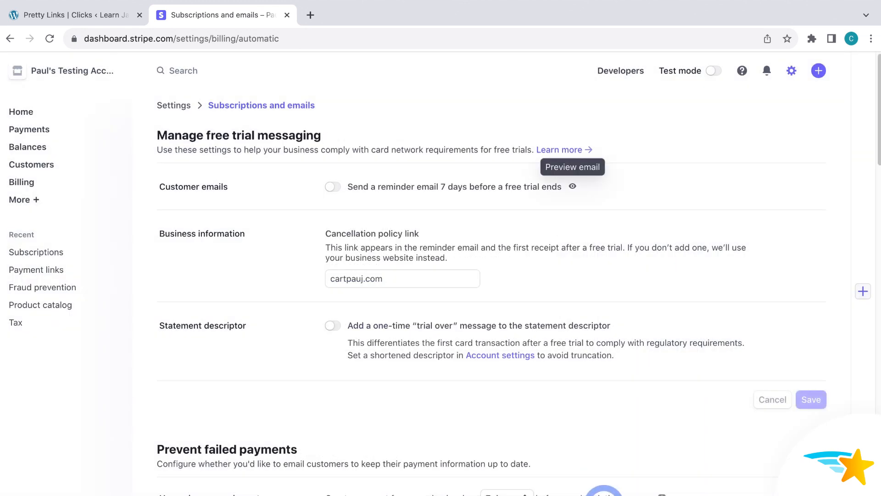
pyautogui.click(575, 329)
pyautogui.scroll(-5, 574, 329)
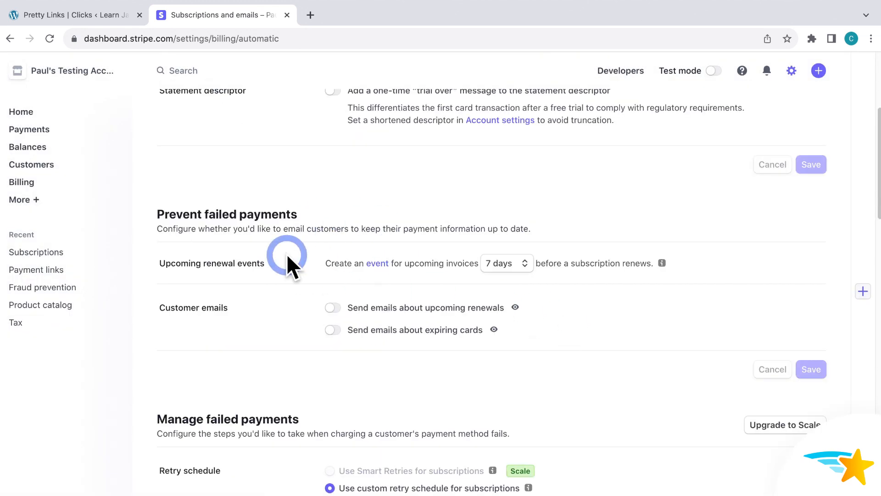
pyautogui.scroll(-1, 418, 299)
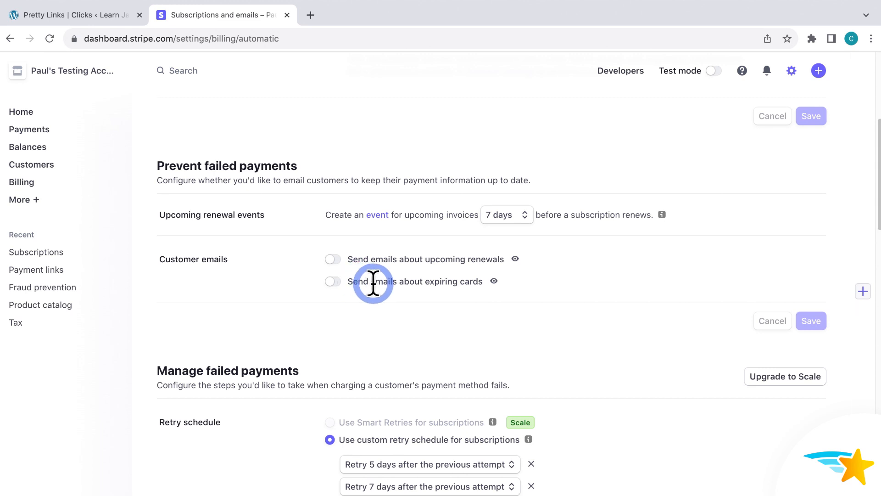
pyautogui.click(494, 280)
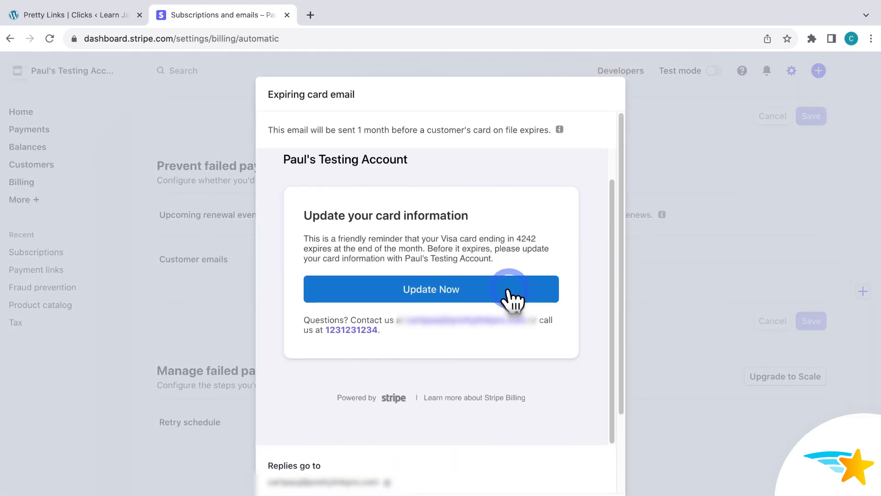
pyautogui.scroll(-3, 516, 303)
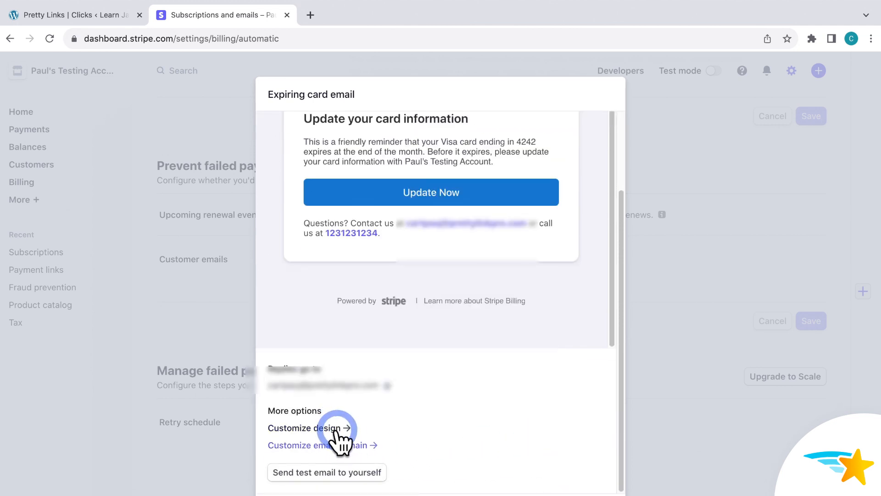
pyautogui.click(598, 492)
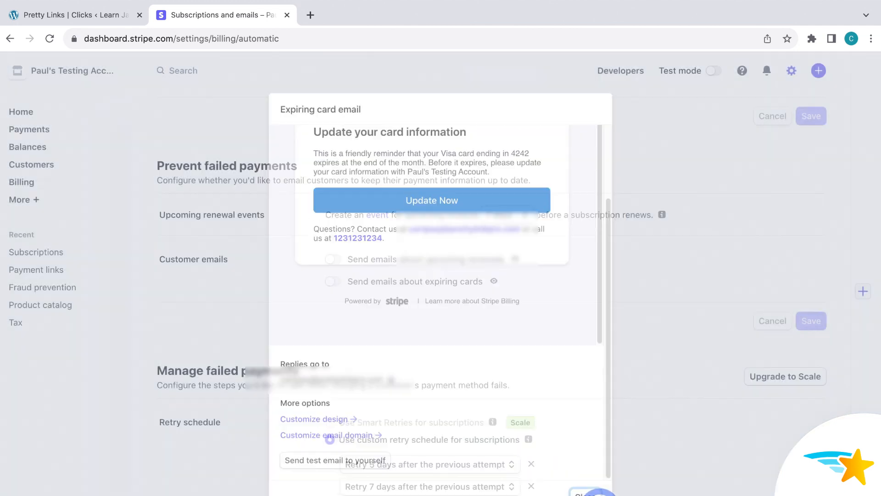
pyautogui.scroll(-5, 587, 388)
pyautogui.scroll(-1, 584, 378)
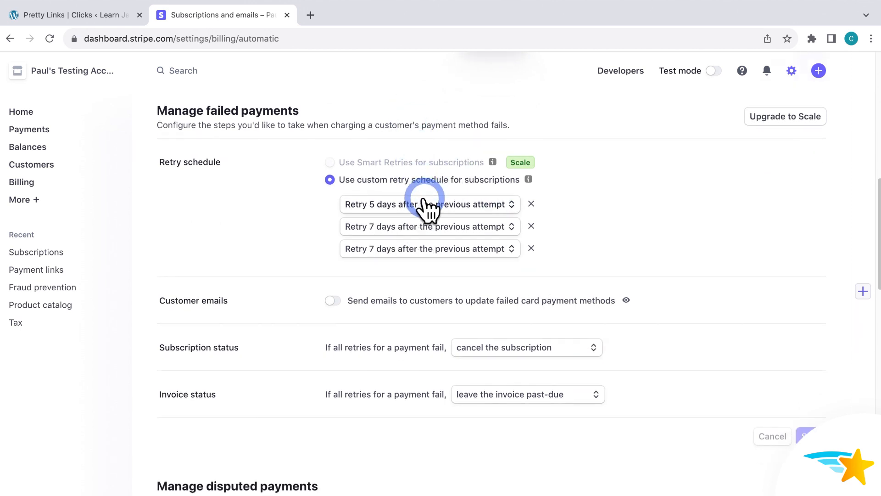
pyautogui.scroll(-6, 425, 200)
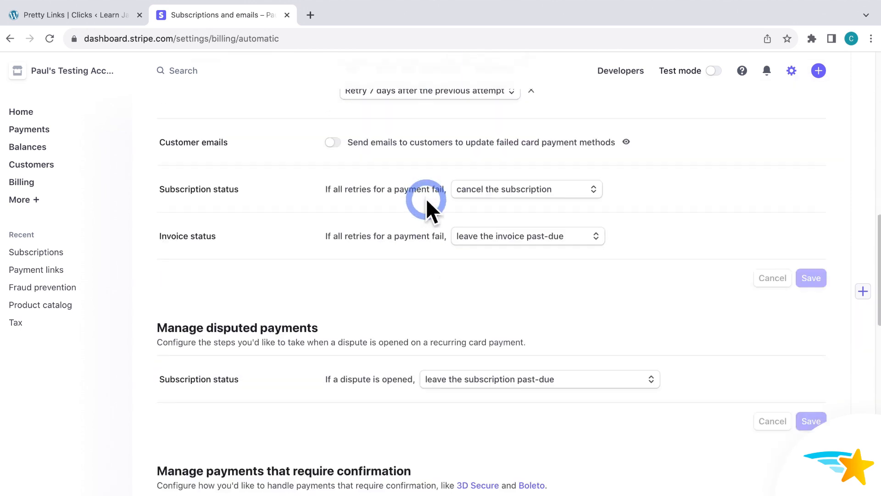
pyautogui.scroll(-6, 427, 201)
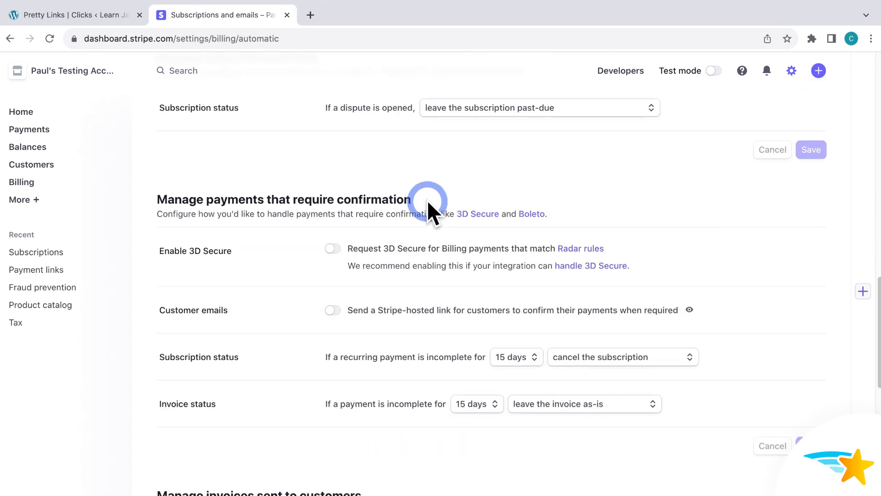
pyautogui.scroll(-5, 428, 202)
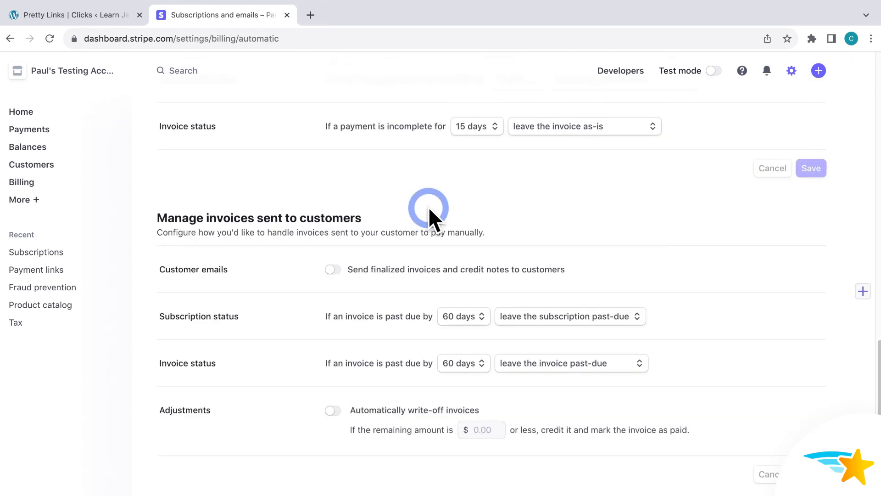
pyautogui.scroll(-8, 428, 208)
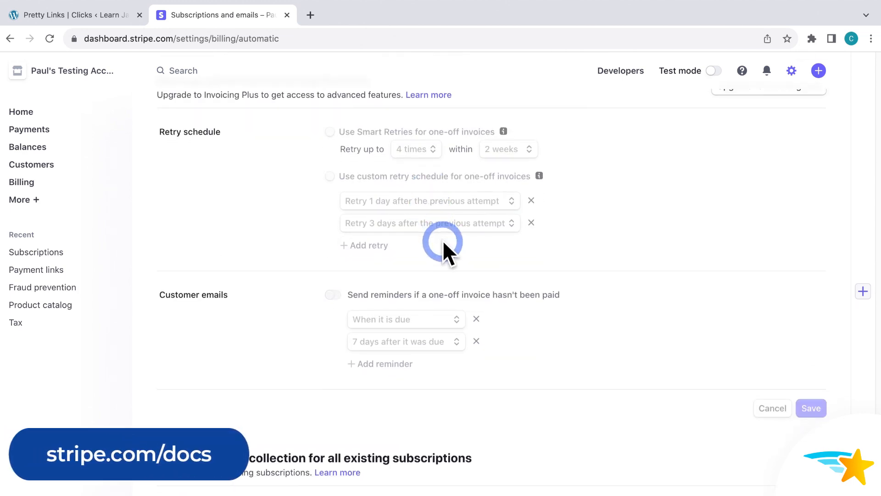
pyautogui.scroll(2, 459, 241)
pyautogui.scroll(15, 462, 241)
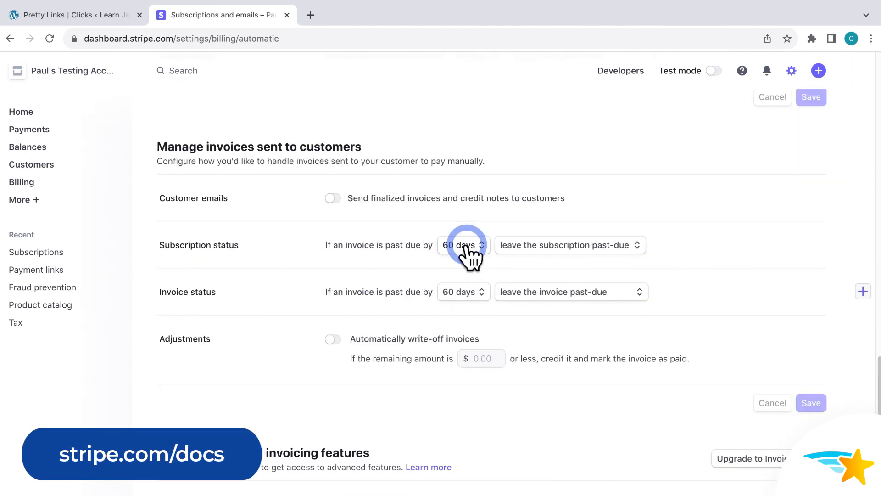
pyautogui.scroll(20, 467, 243)
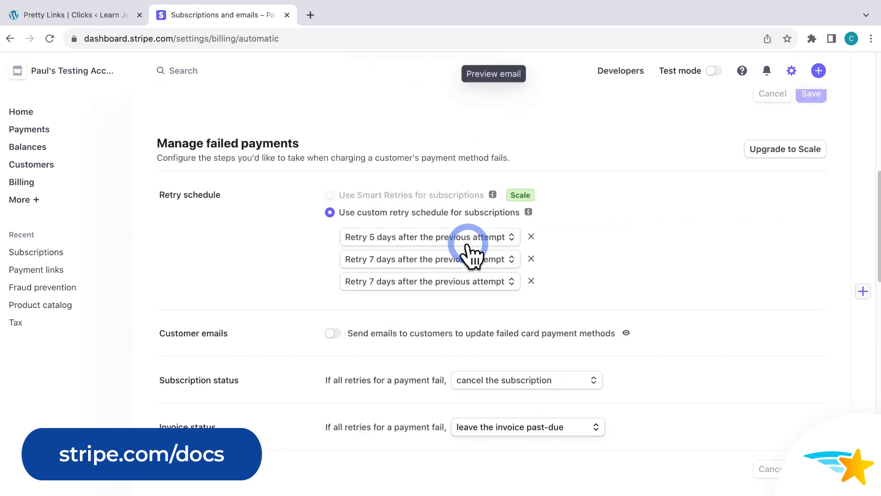
pyautogui.scroll(1, 467, 241)
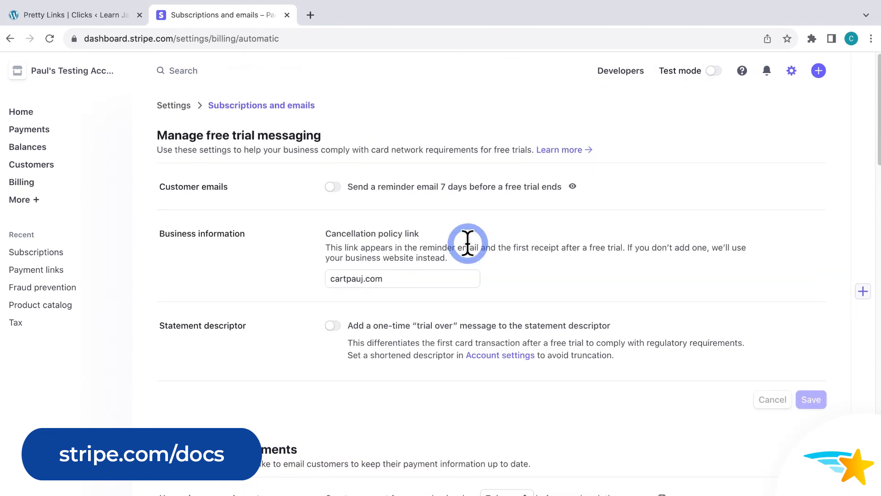
pyautogui.click(128, 18)
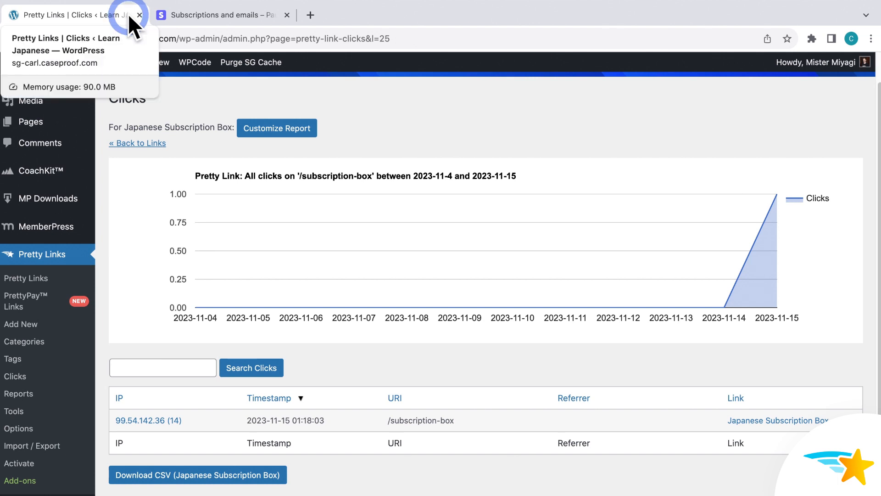
# Open the Japanese Subscription Box link from PrettyPay Links and show its Advanced settings.
pyautogui.click(27, 279)
pyautogui.click(29, 303)
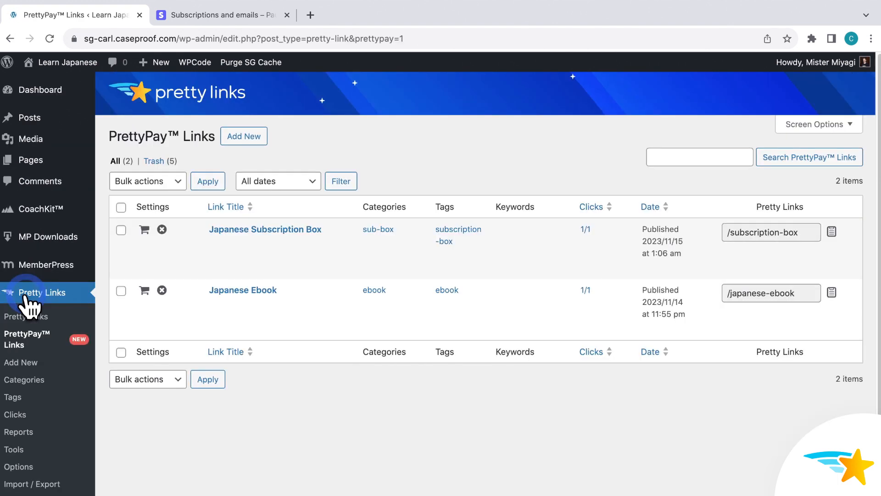
pyautogui.click(297, 231)
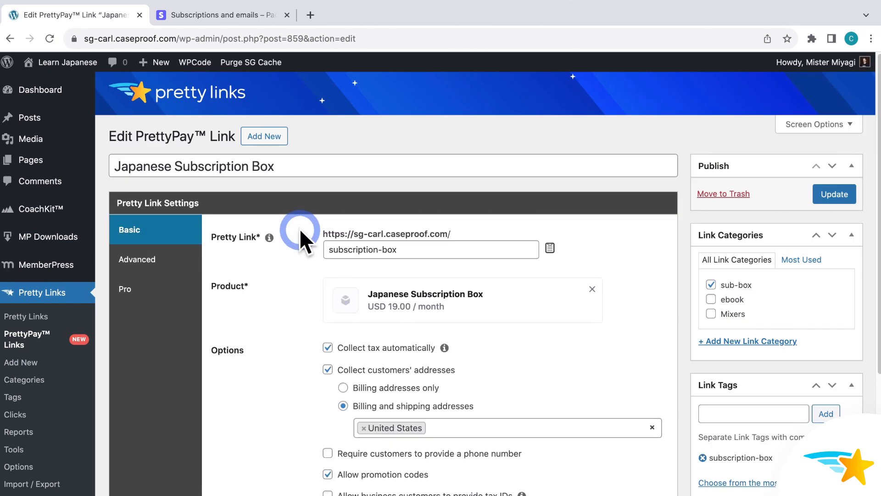
pyautogui.click(165, 260)
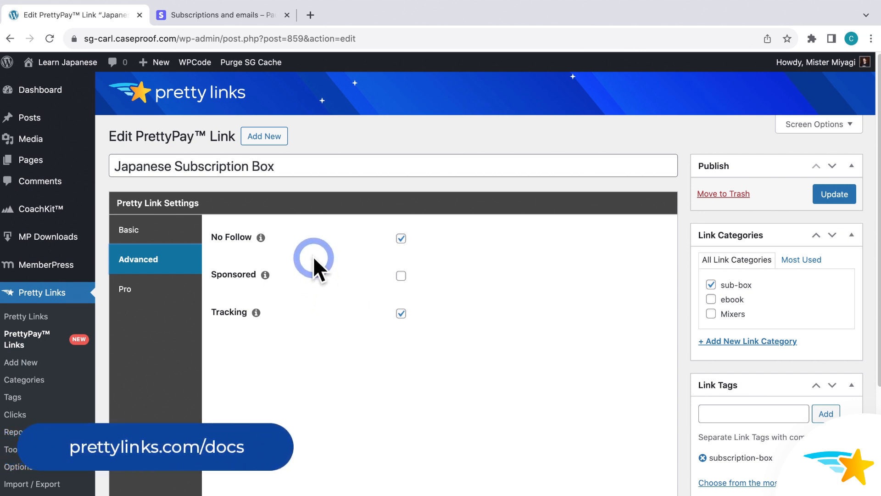
# Read and dismiss the No Follow, Sponsored and Tracking explanations, then view the Pro Keywords settings.
pyautogui.click(259, 236)
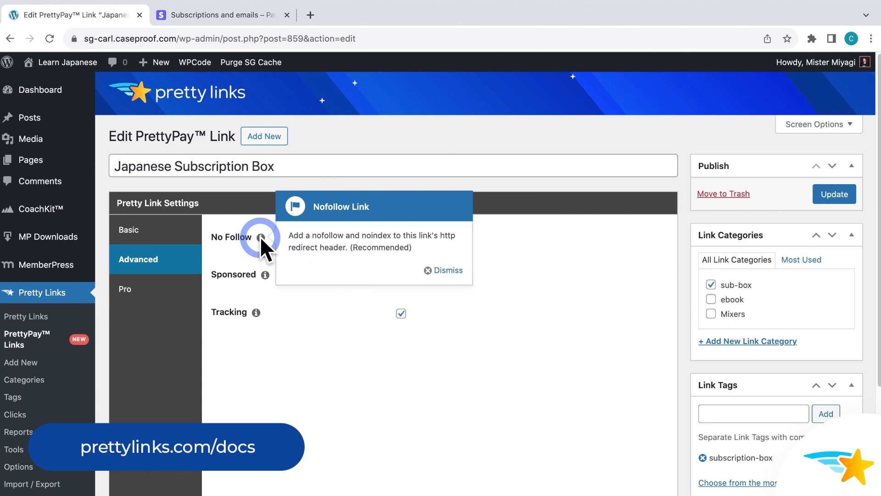
pyautogui.click(462, 270)
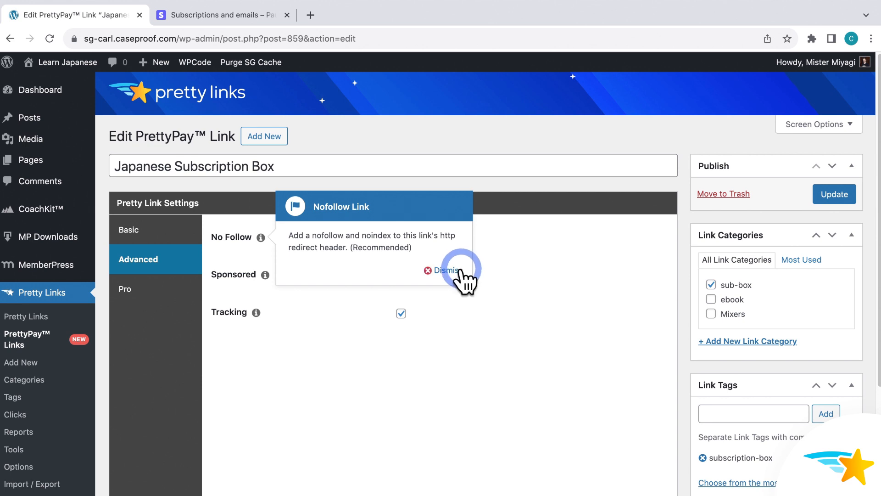
pyautogui.click(462, 270)
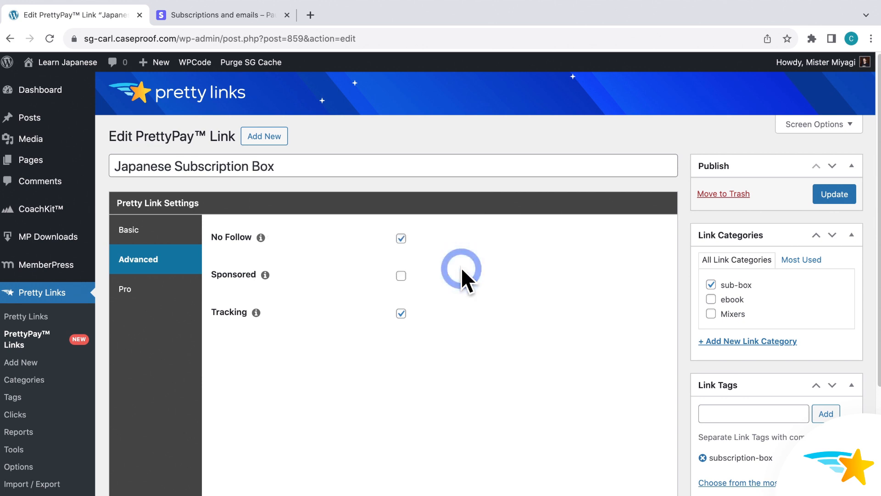
pyautogui.click(265, 275)
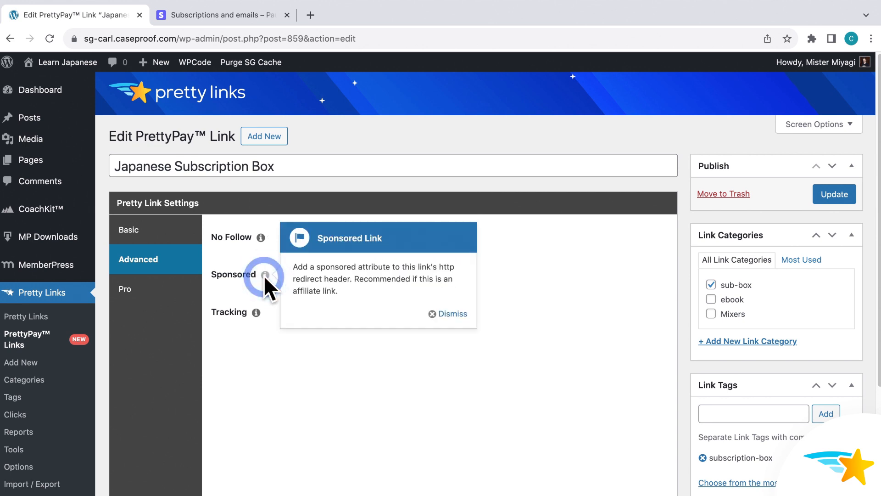
pyautogui.click(464, 314)
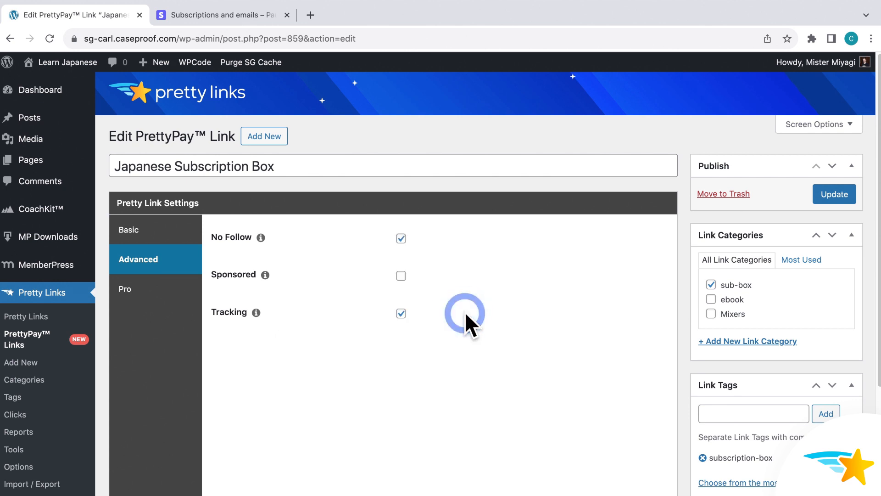
pyautogui.click(257, 312)
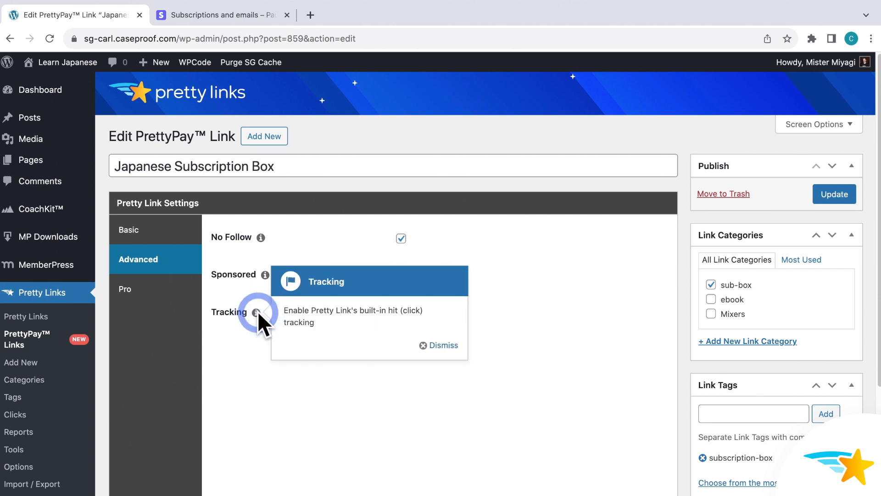
pyautogui.click(444, 346)
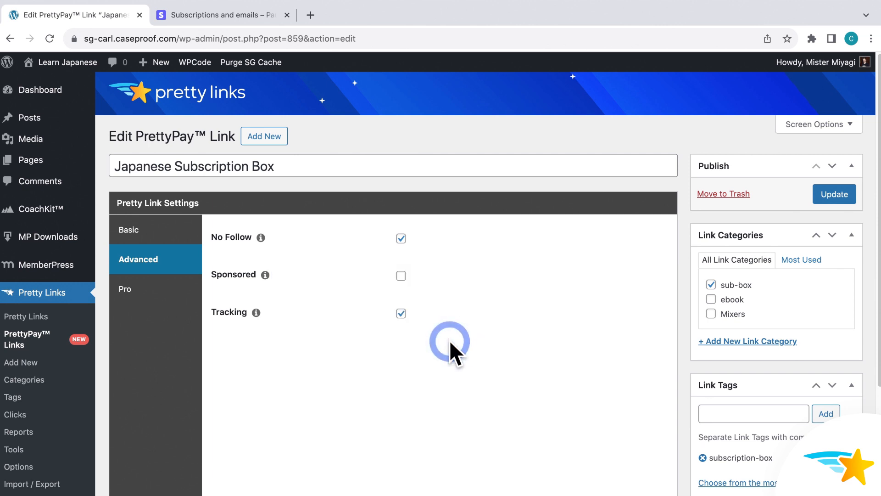
pyautogui.click(138, 292)
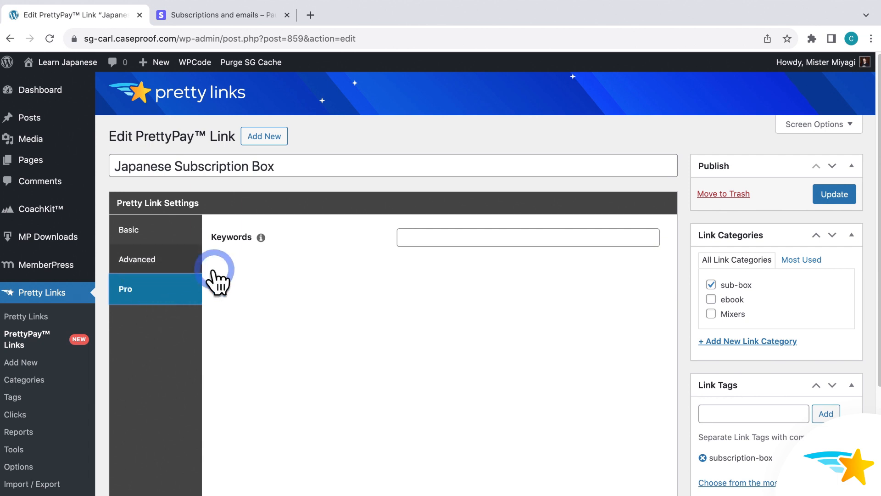
pyautogui.click(447, 237)
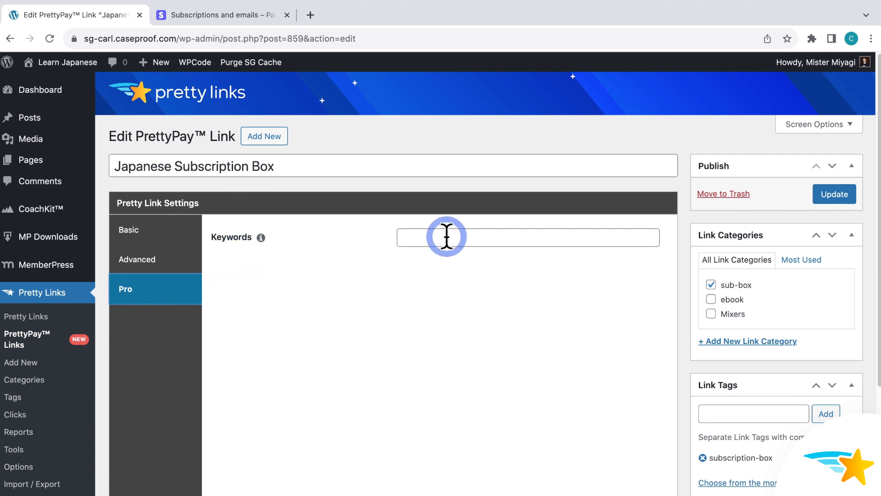
pyautogui.click(488, 237)
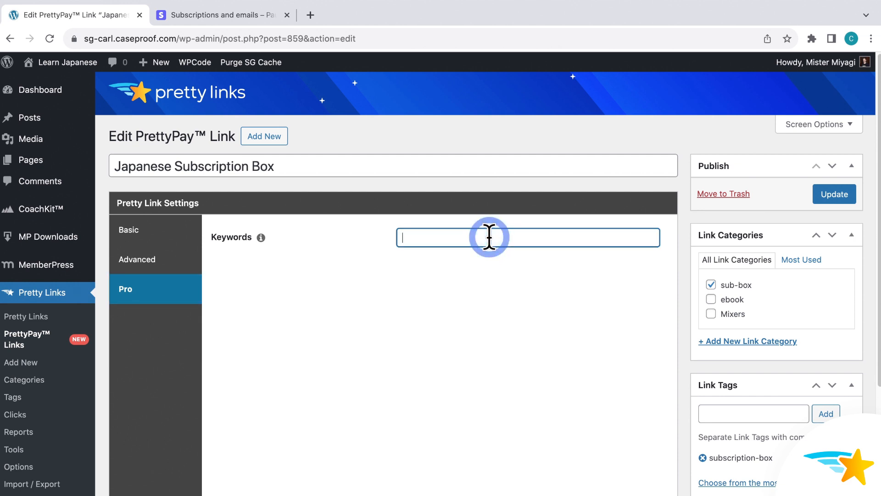
pyautogui.click(263, 238)
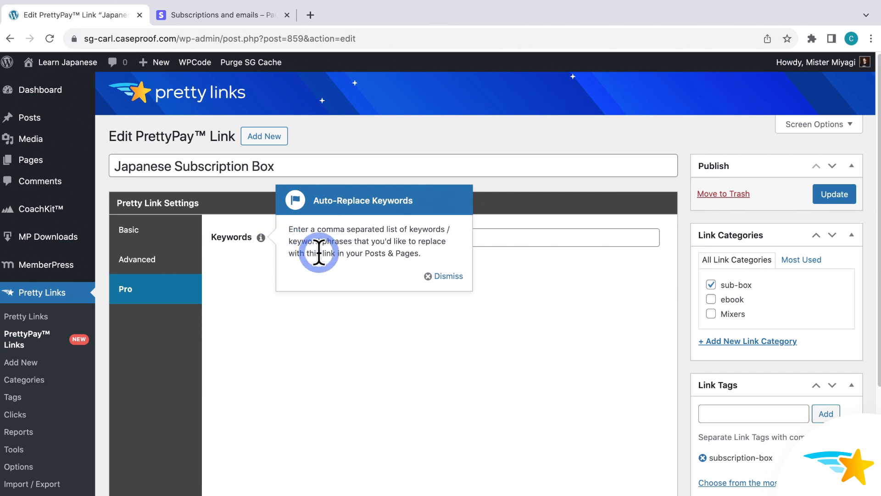
pyautogui.click(444, 276)
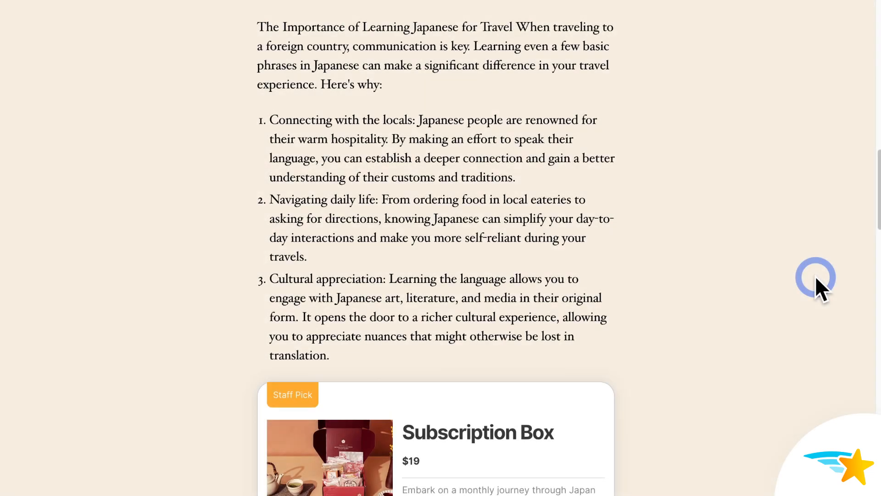
# Scroll through the front-end blog post to view the embedded product cards.
pyautogui.scroll(-2, 816, 275)
pyautogui.scroll(-5, 816, 277)
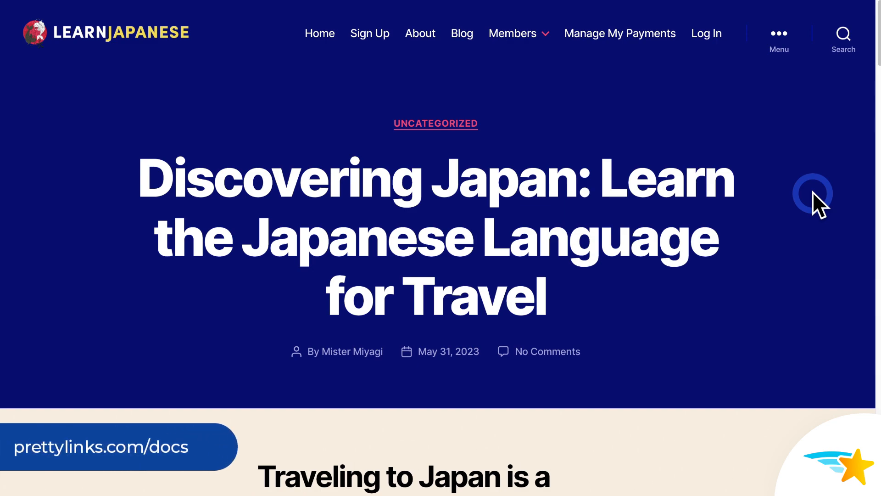
pyautogui.scroll(-8, 813, 194)
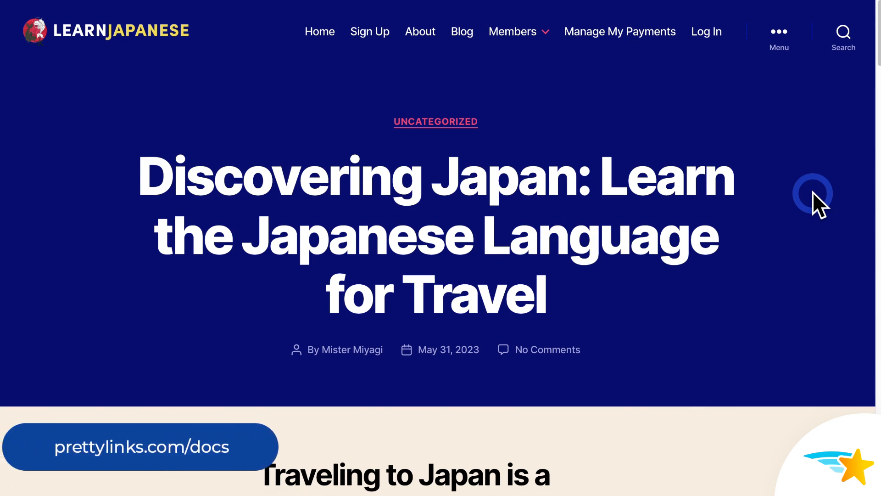
pyautogui.scroll(-15, 813, 194)
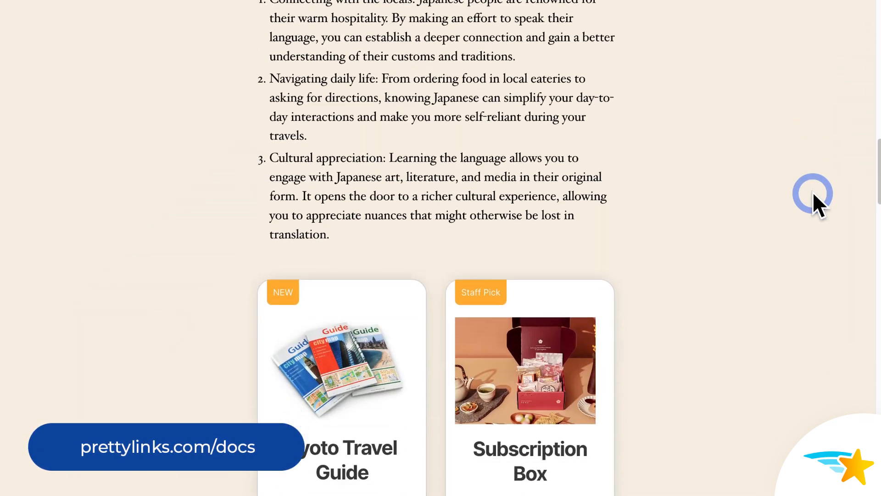
pyautogui.scroll(-3, 814, 194)
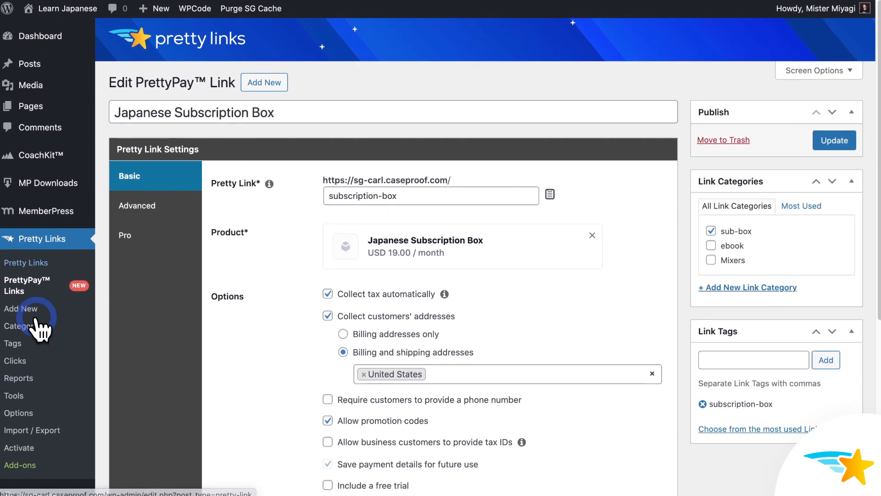
# Install the Product Displays add-on from the Pretty Links Add-ons page until it shows Active.
pyautogui.click(21, 464)
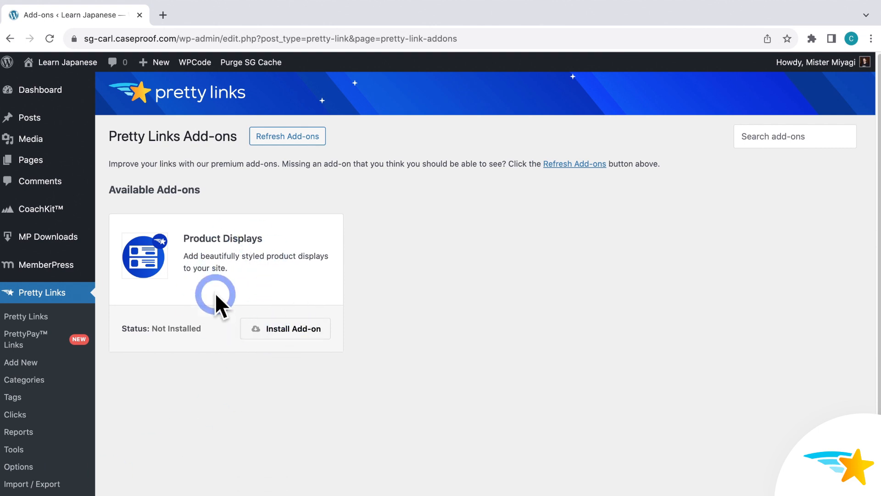
pyautogui.click(305, 329)
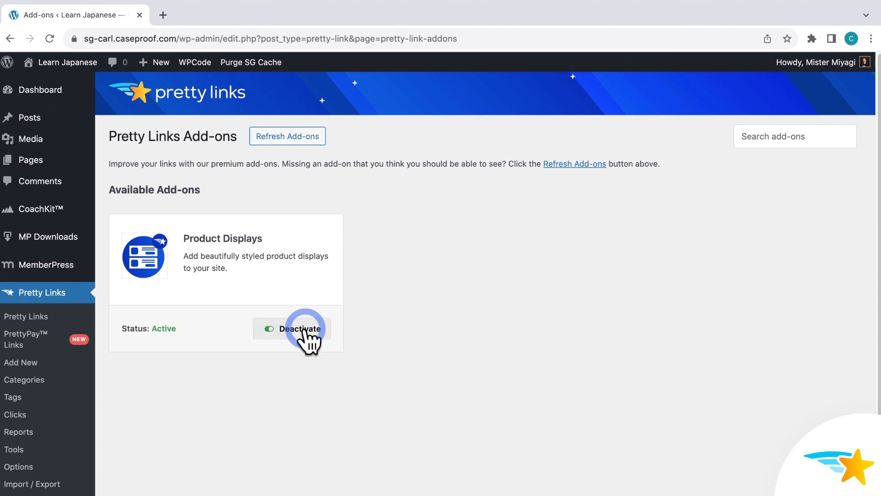
pyautogui.click(45, 338)
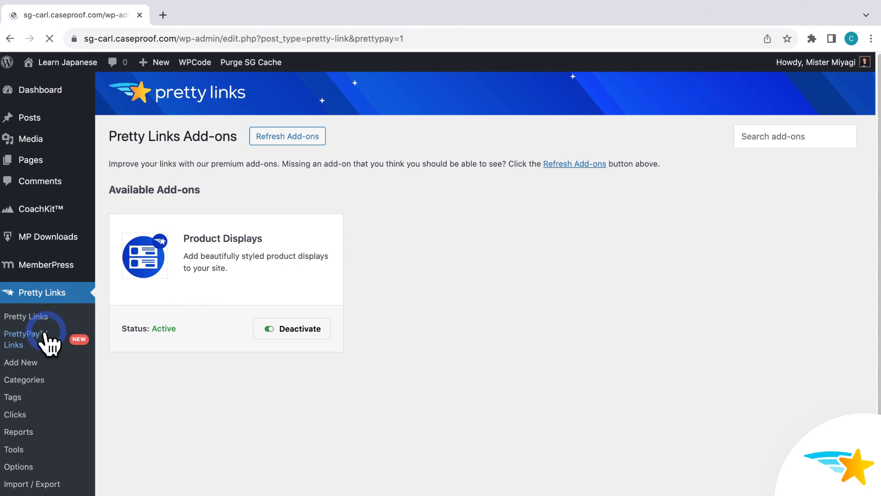
# Preview the Japanese Subscription Box card in the Boxed theme, then keep the Basic theme.
pyautogui.click(223, 229)
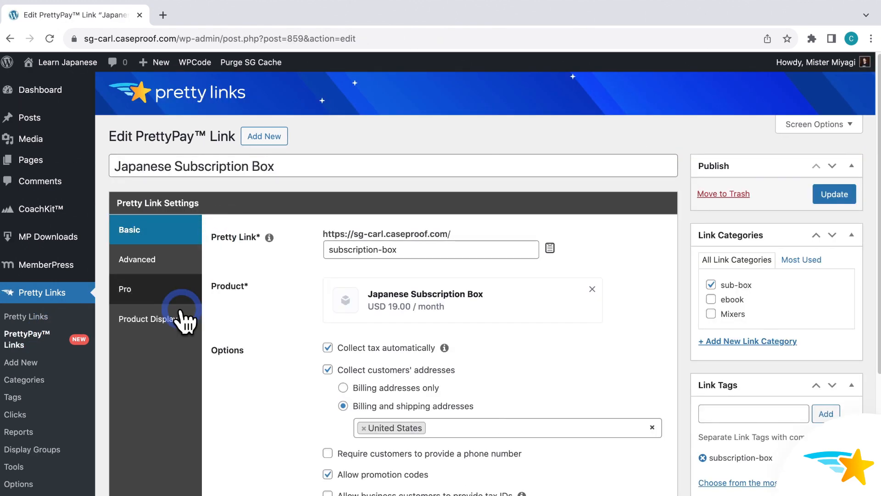
pyautogui.click(145, 319)
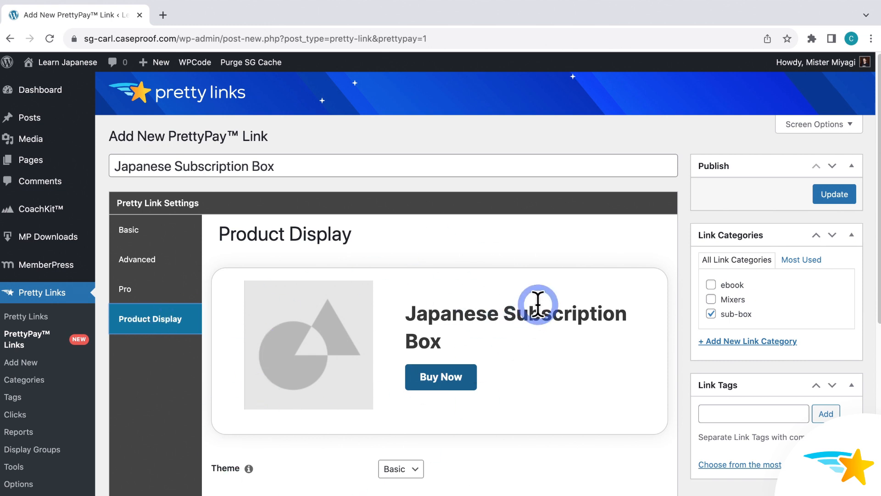
pyautogui.scroll(-3, 538, 304)
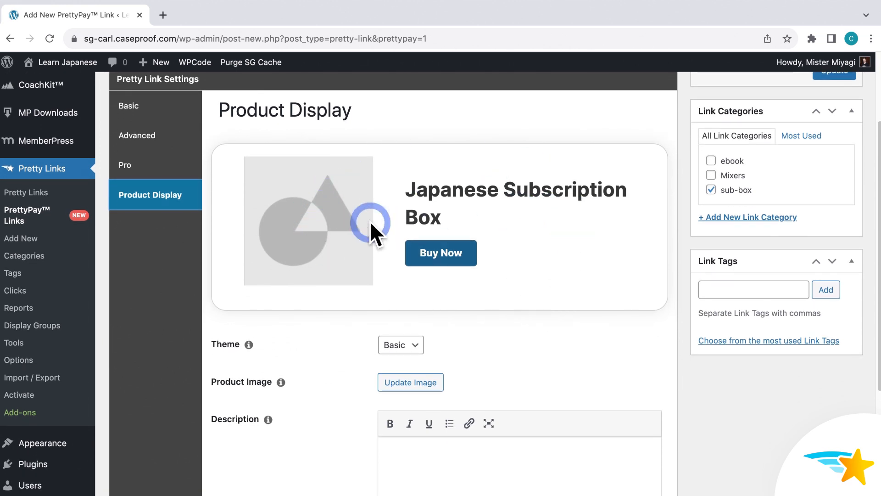
pyautogui.scroll(-1, 521, 253)
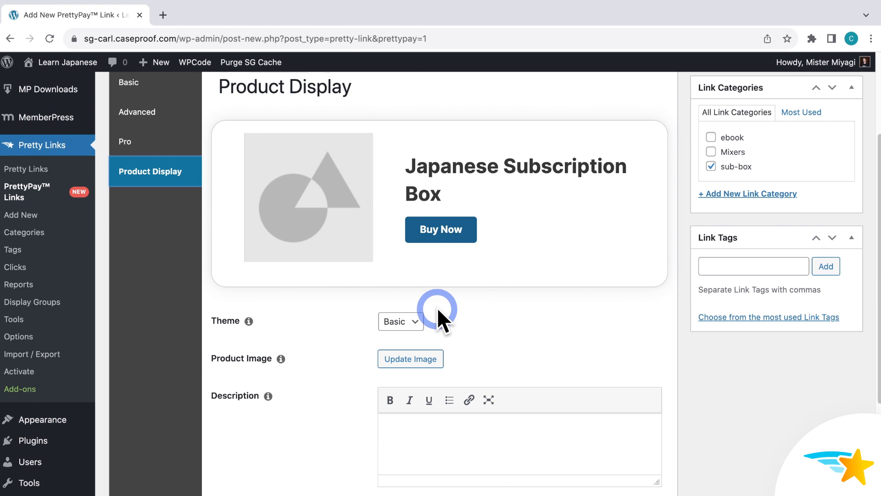
pyautogui.click(414, 324)
pyautogui.click(412, 332)
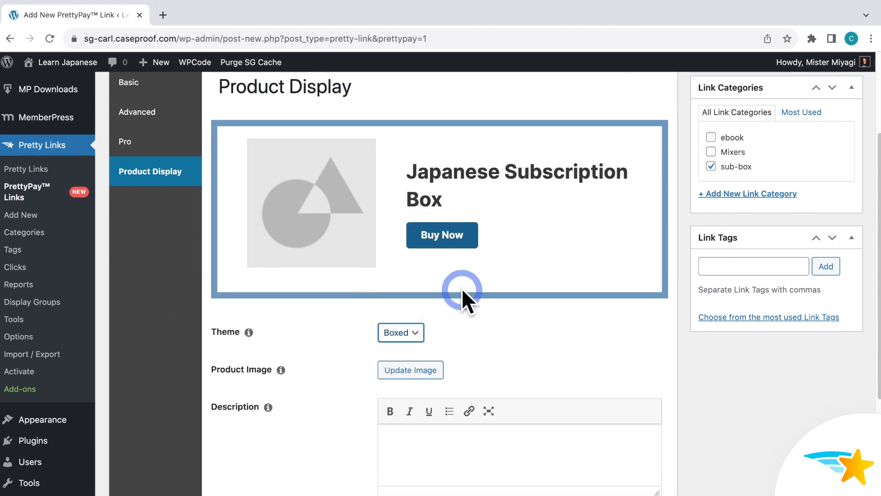
pyautogui.click(418, 333)
pyautogui.click(418, 321)
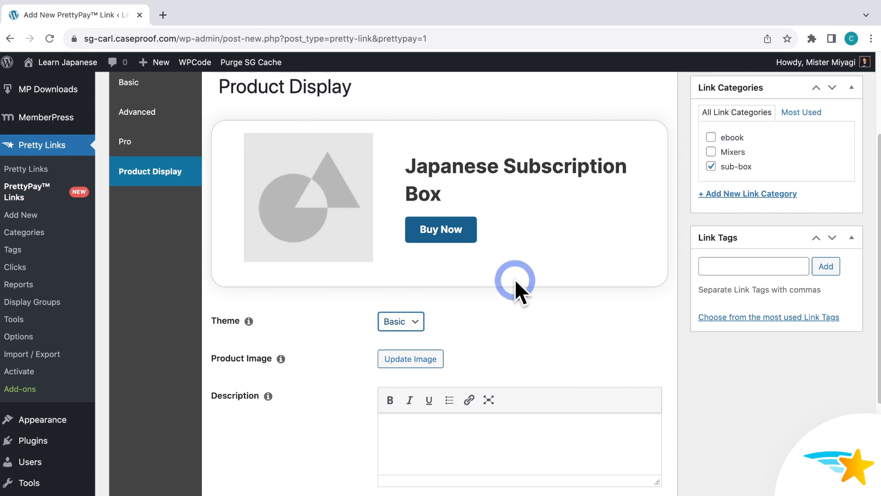
pyautogui.scroll(-2, 505, 332)
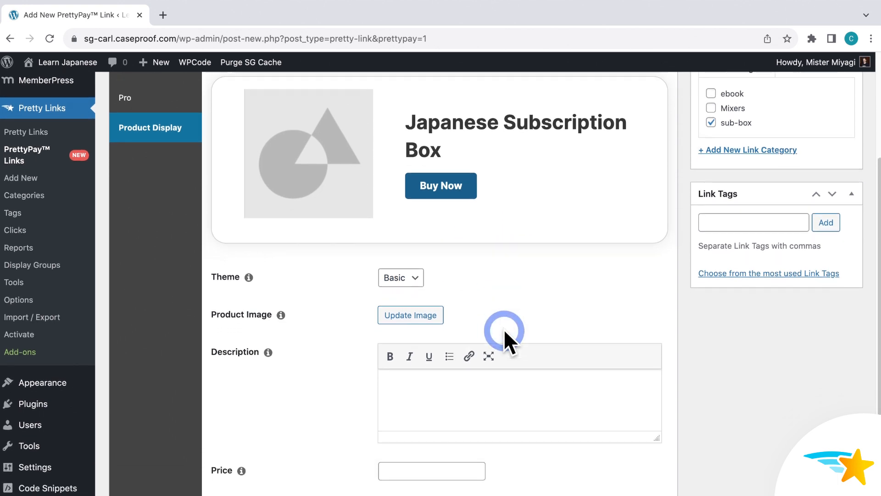
# Set the product card image to SubscriptionBoxJapanese.jpg.
pyautogui.click(425, 319)
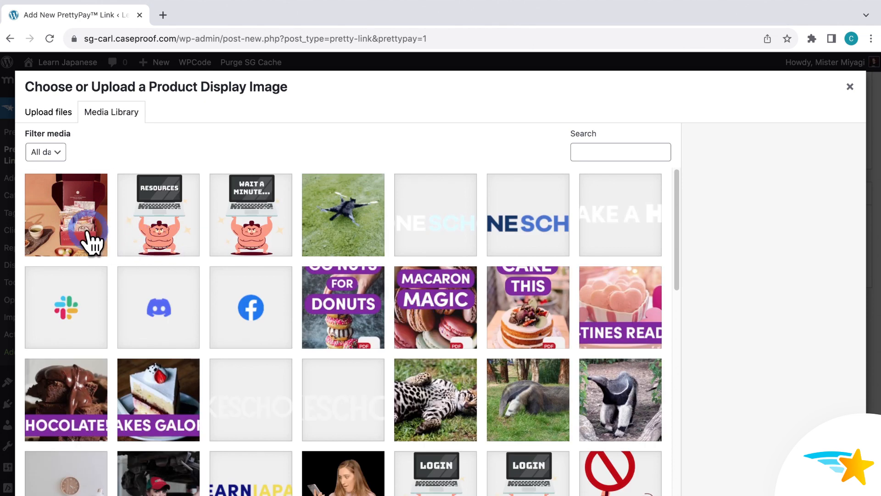
pyautogui.click(92, 239)
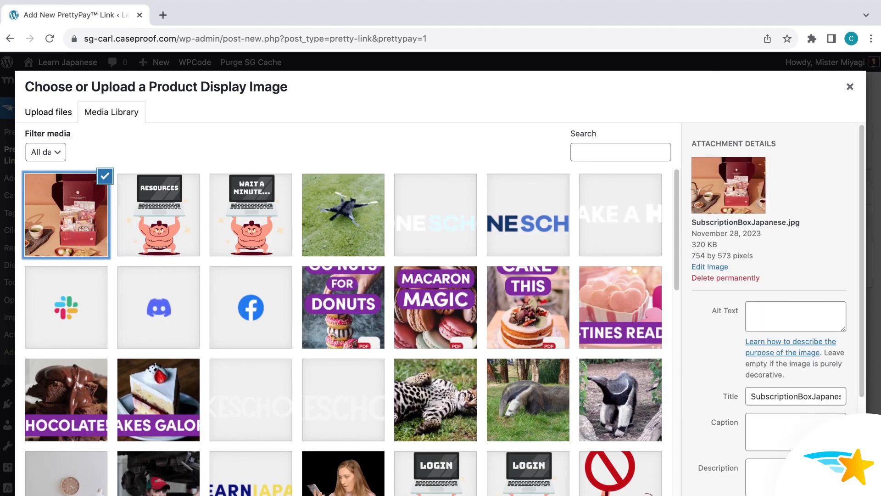
pyautogui.click(826, 488)
pyautogui.scroll(1, 384, 165)
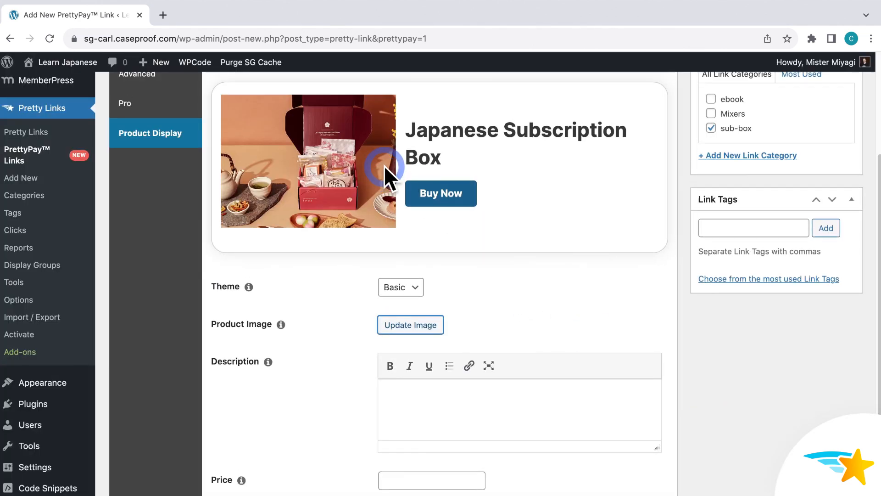
pyautogui.click(333, 192)
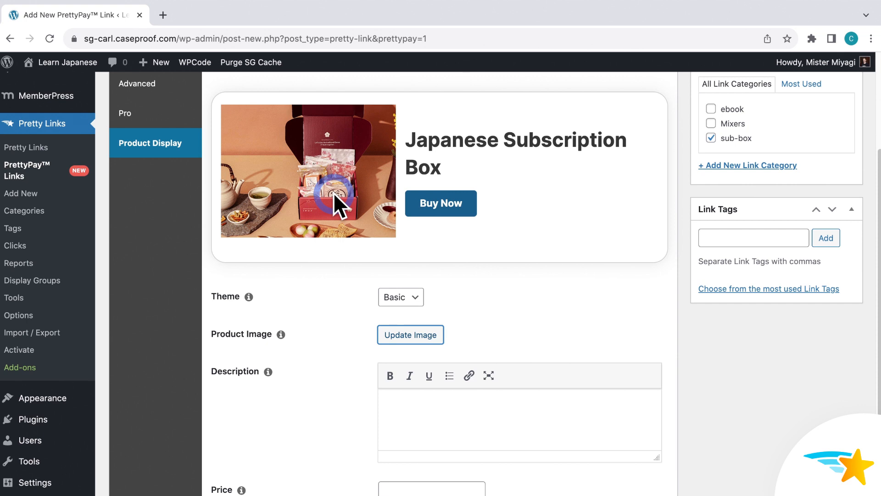
pyautogui.scroll(-3, 333, 192)
# Paste the product description paragraph into the Description editor.
pyautogui.click(464, 366)
pyautogui.click(463, 366)
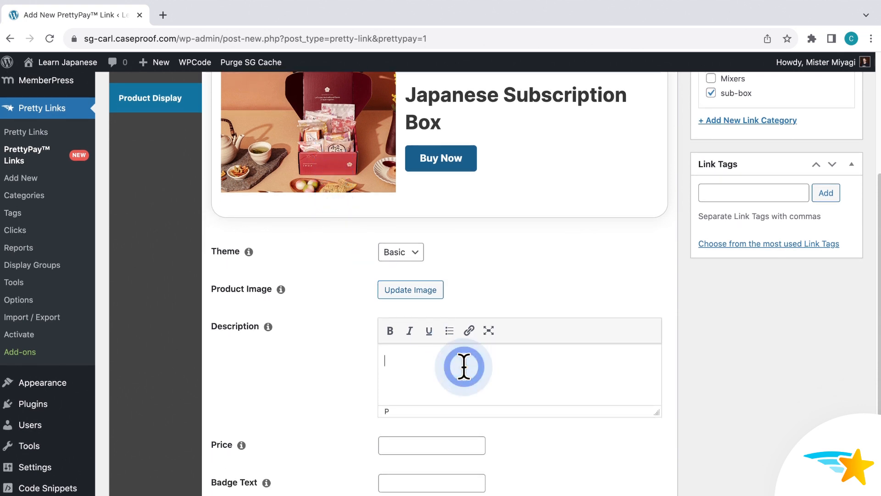
pyautogui.write('Embark on a monthly journey through Japan with our subscription box! Discover the essence of Japanese culture with handpicked items, from traditional crafts to pop-culture treasures, delivered right to your doorstep.')
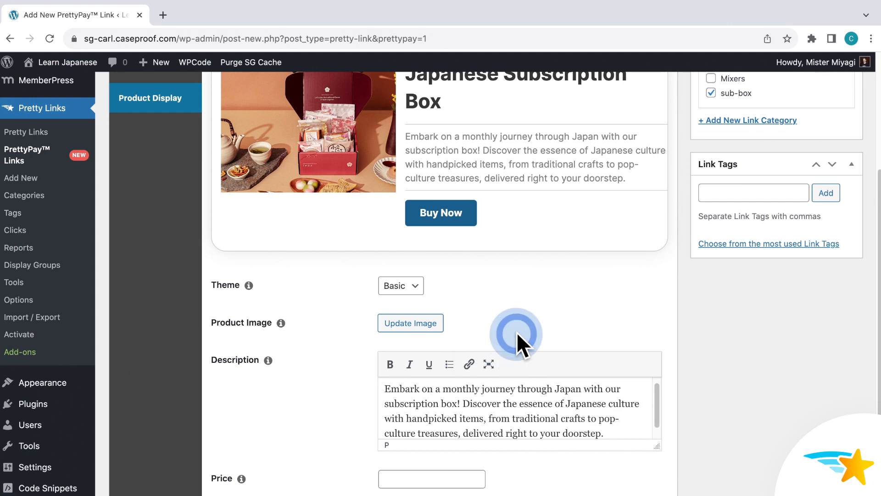
pyautogui.scroll(2, 516, 332)
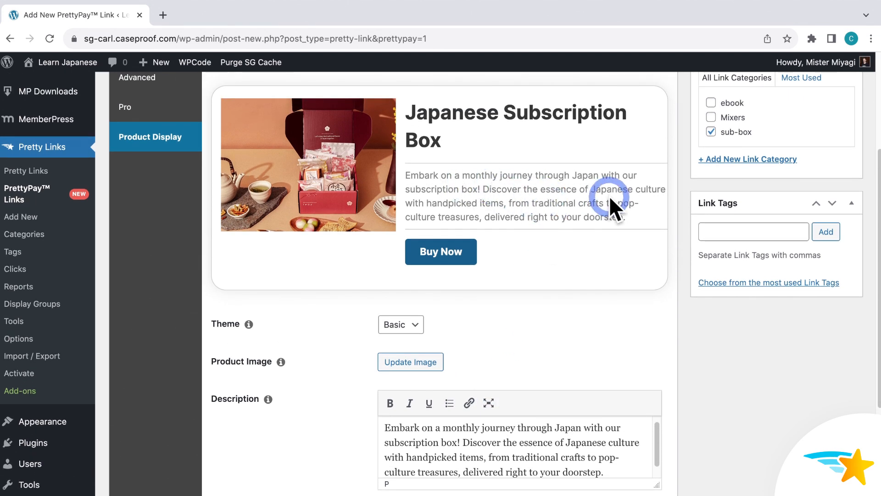
pyautogui.scroll(-1, 538, 312)
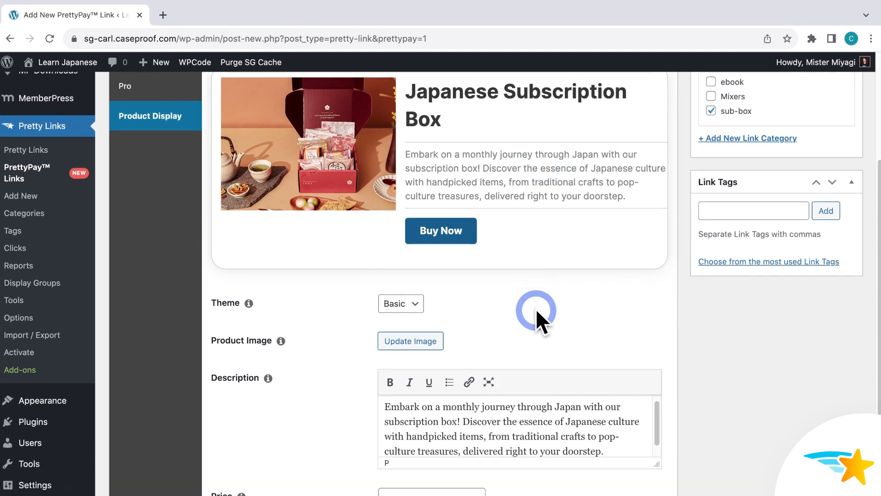
pyautogui.scroll(-4, 536, 308)
# Enter $19 as the product price.
pyautogui.click(450, 411)
pyautogui.write('$1')
pyautogui.scroll(1, 450, 412)
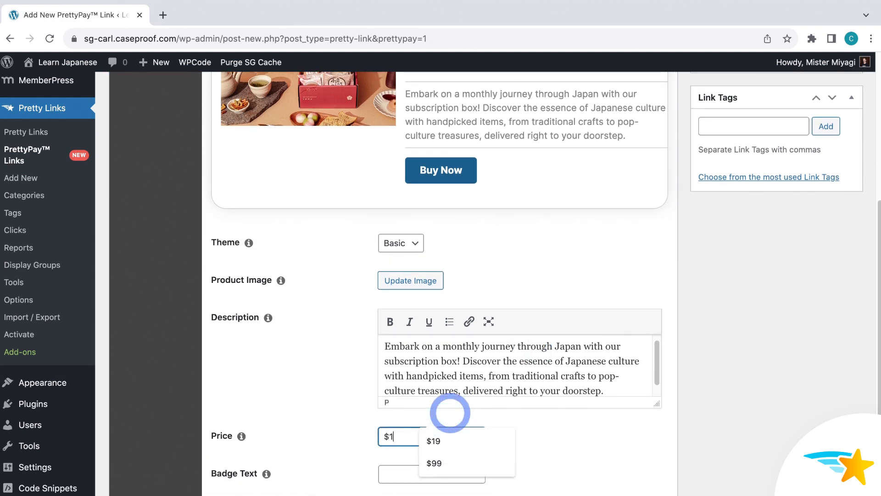
pyautogui.write('9')
pyautogui.click(515, 440)
pyautogui.scroll(3, 519, 440)
pyautogui.click(428, 150)
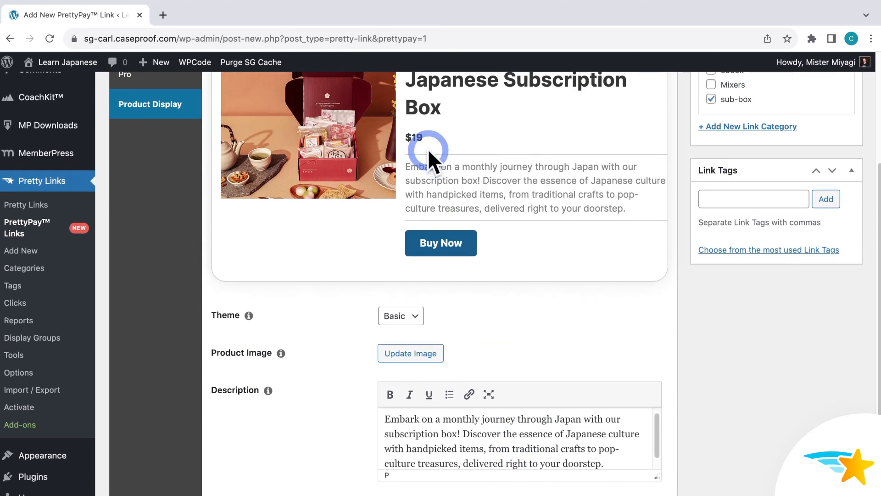
pyautogui.scroll(-3, 525, 292)
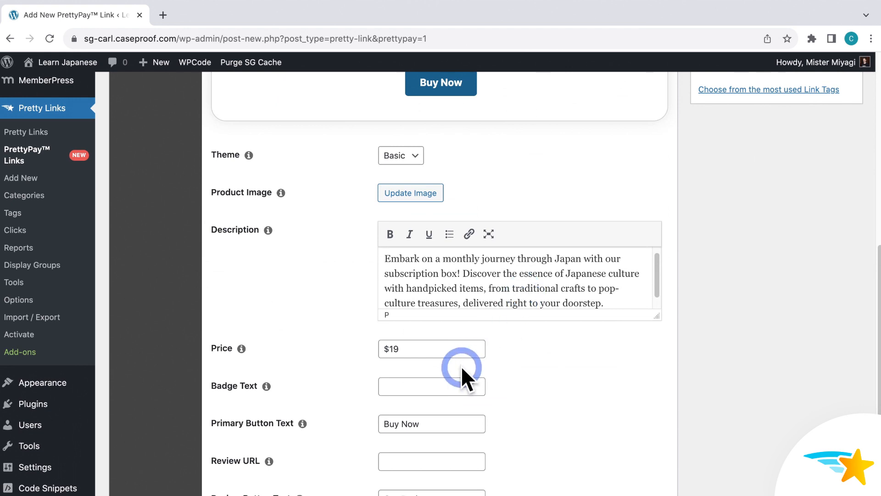
# Set the badge text to Staff Pick and check the updated card preview.
pyautogui.click(456, 385)
pyautogui.write('Staff')
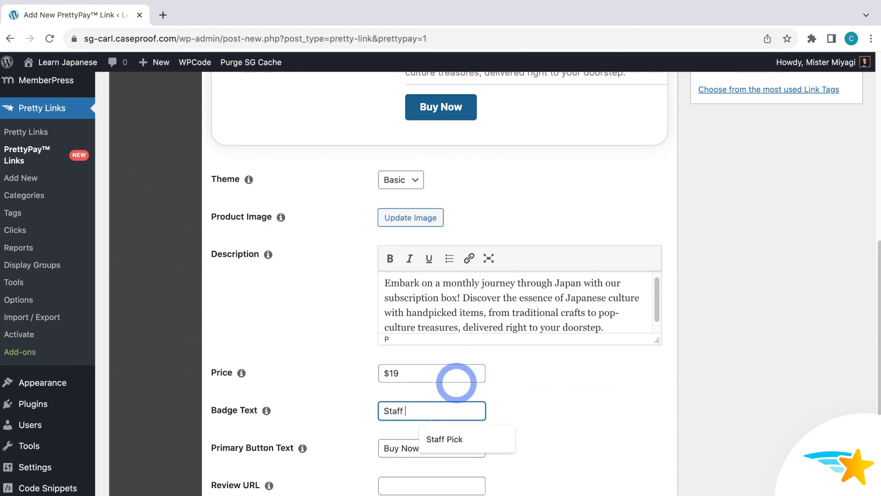
pyautogui.write(' Pick')
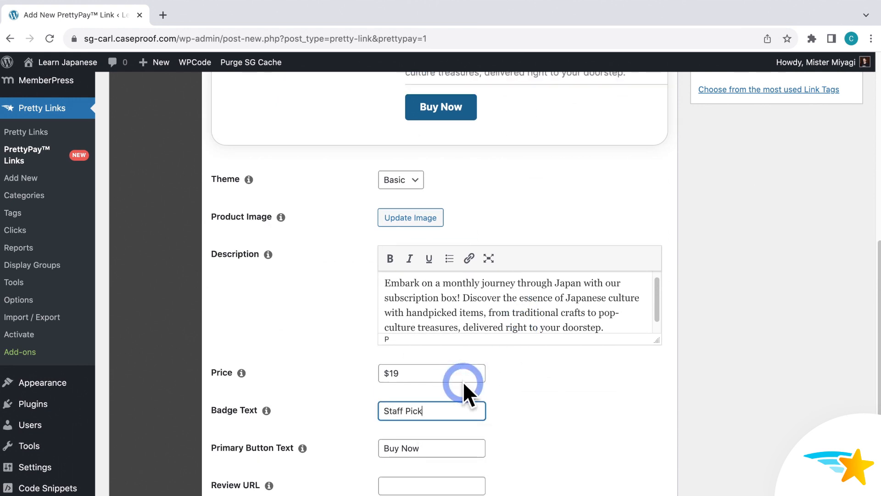
pyautogui.click(509, 412)
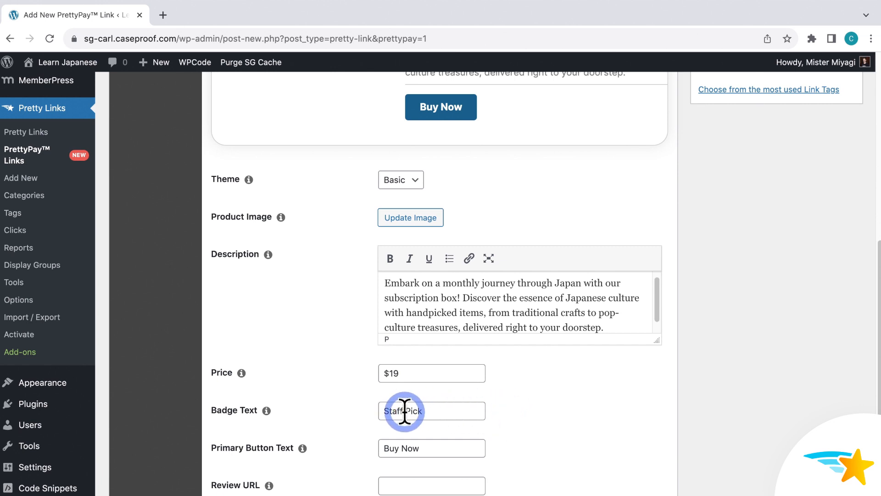
pyautogui.scroll(5, 356, 362)
pyautogui.scroll(1, 356, 360)
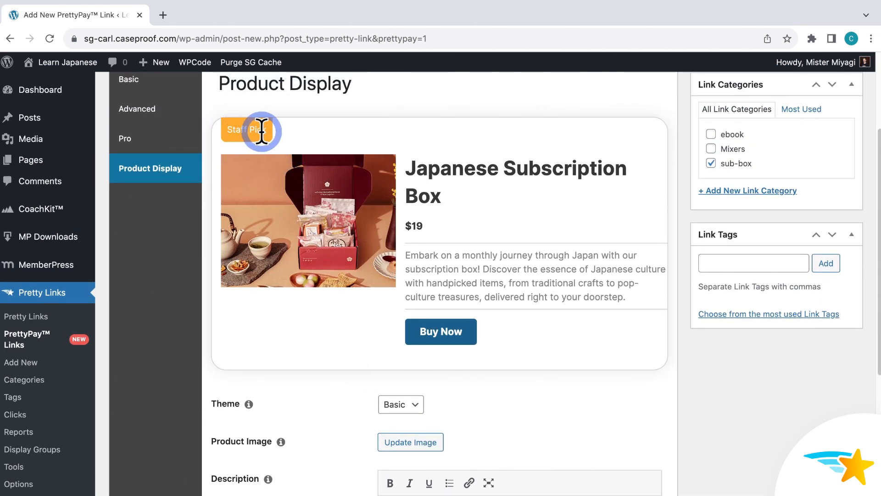
pyautogui.scroll(-5, 470, 180)
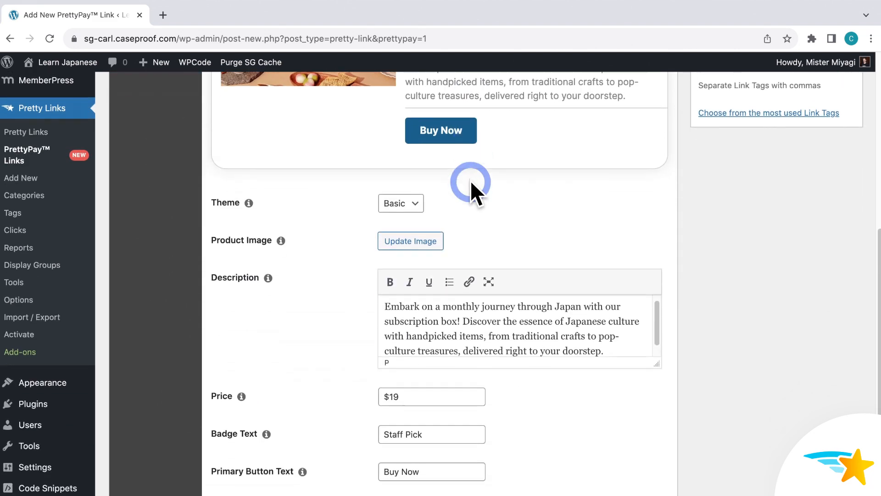
pyautogui.scroll(-3, 345, 260)
pyautogui.scroll(-1, 345, 260)
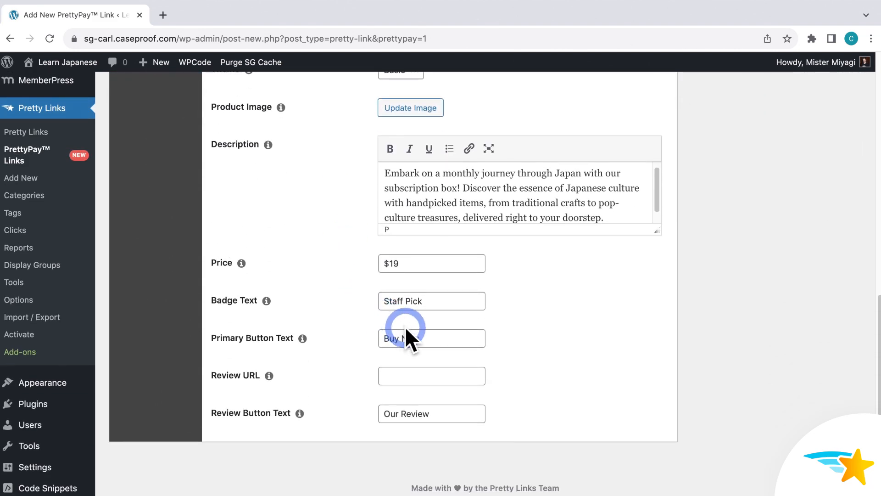
pyautogui.scroll(5, 429, 338)
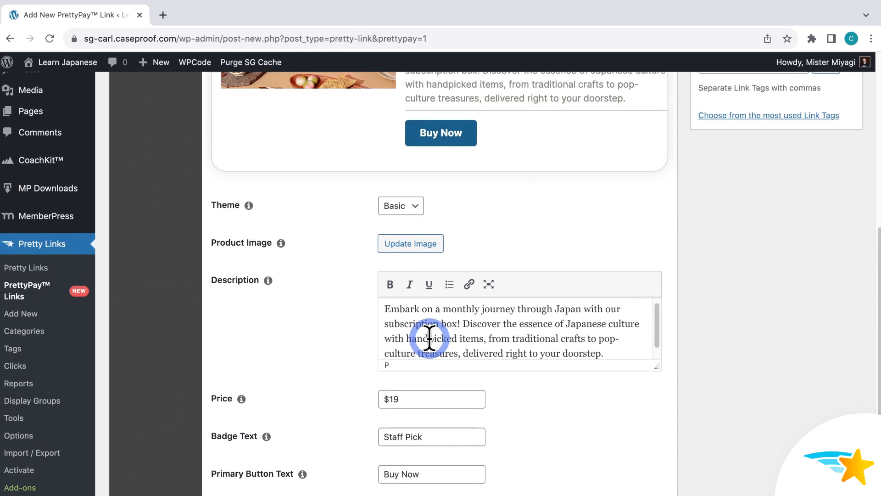
pyautogui.scroll(-3, 490, 230)
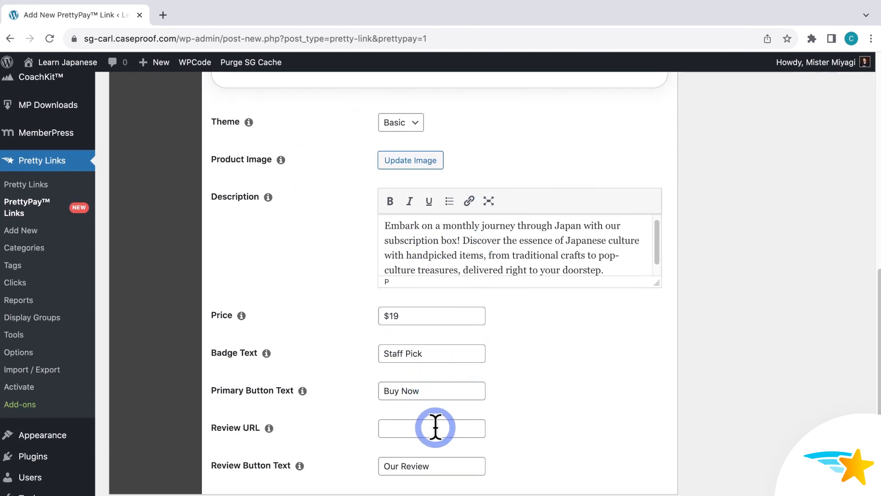
pyautogui.click(435, 427)
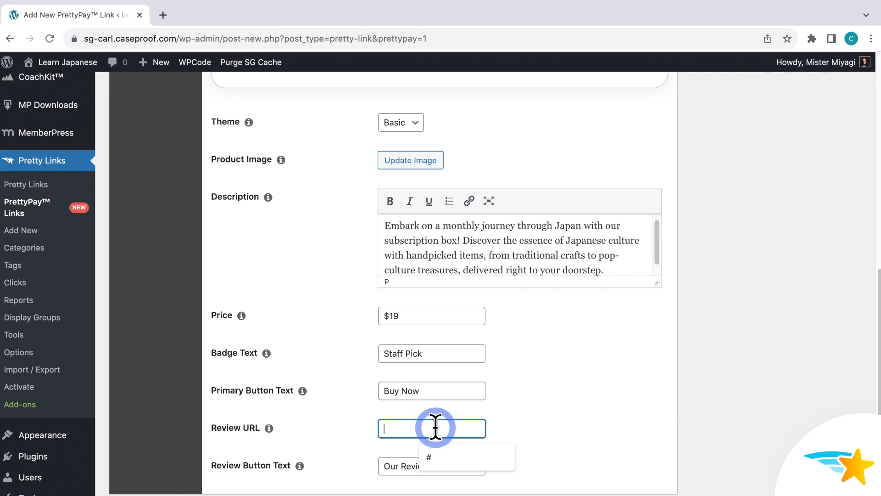
pyautogui.write('mysite.com/')
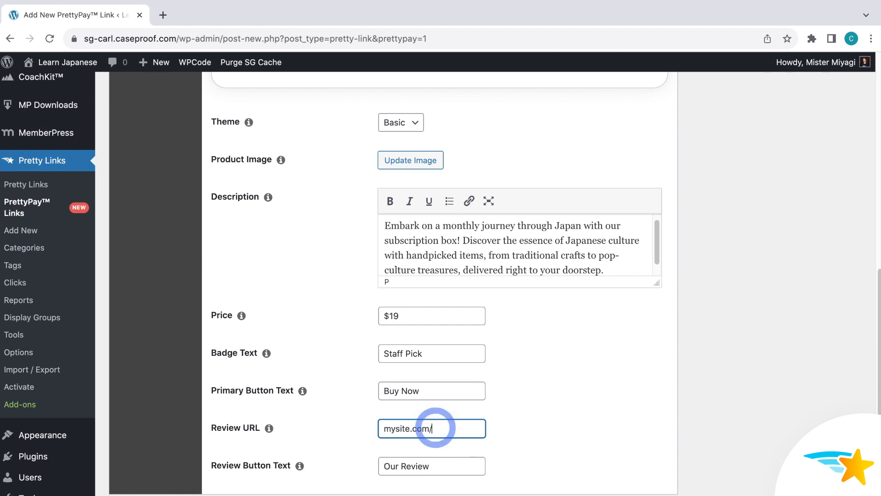
pyautogui.write('review')
pyautogui.click(385, 428)
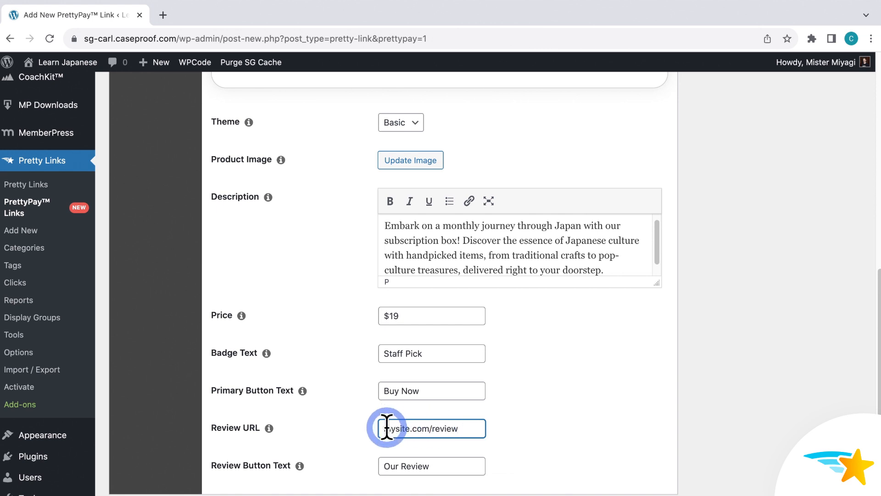
pyautogui.write('http://')
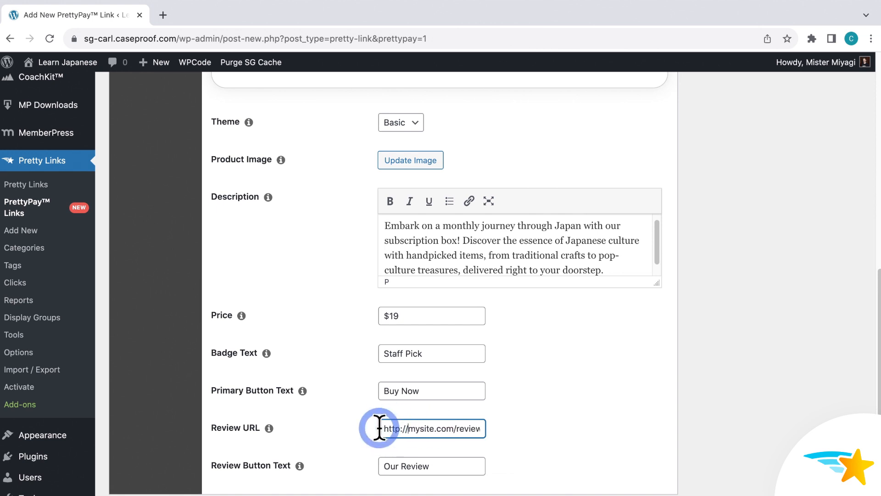
pyautogui.click(366, 425)
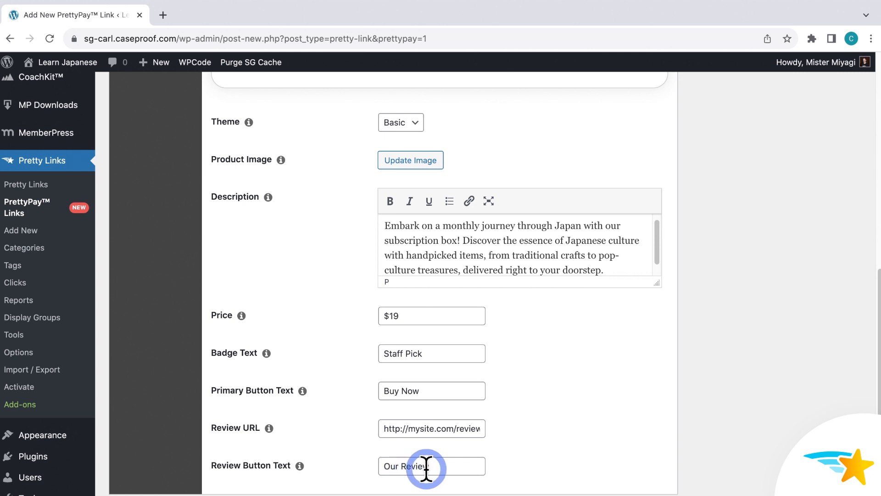
# Rename the review button text to Reviews.
pyautogui.click(403, 466)
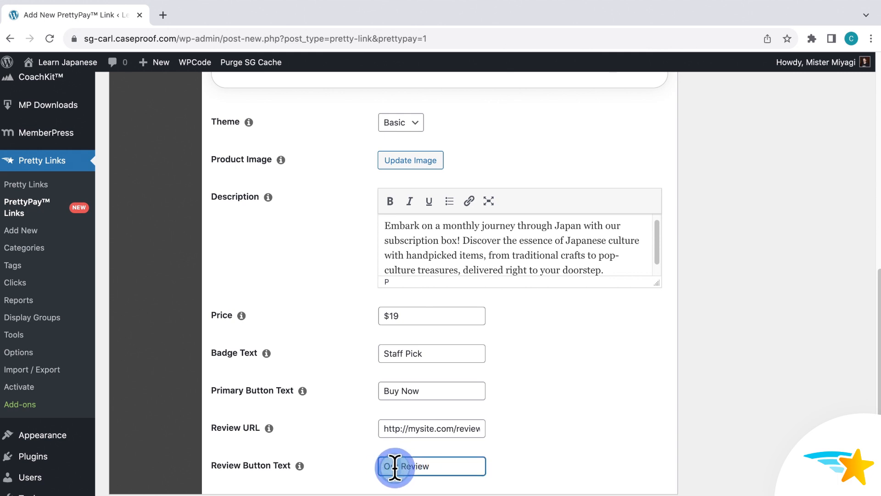
pyautogui.write('Reviews')
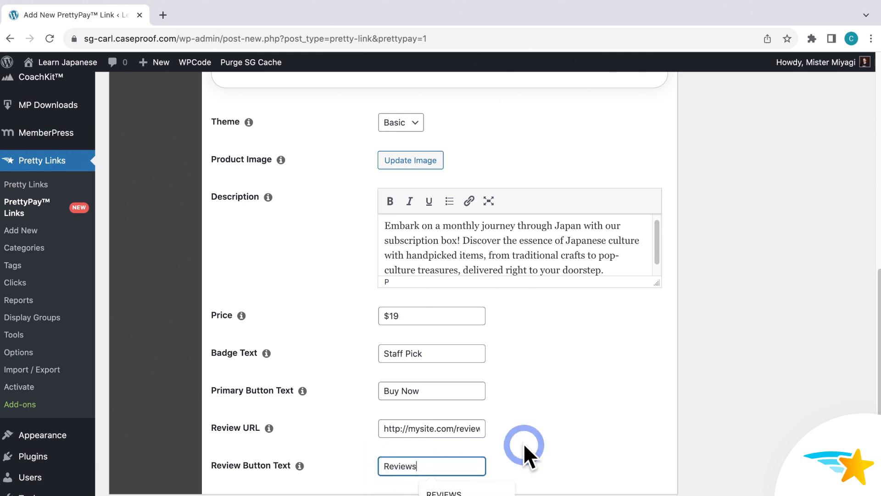
pyautogui.click(555, 438)
pyautogui.scroll(2, 555, 438)
pyautogui.scroll(3, 555, 438)
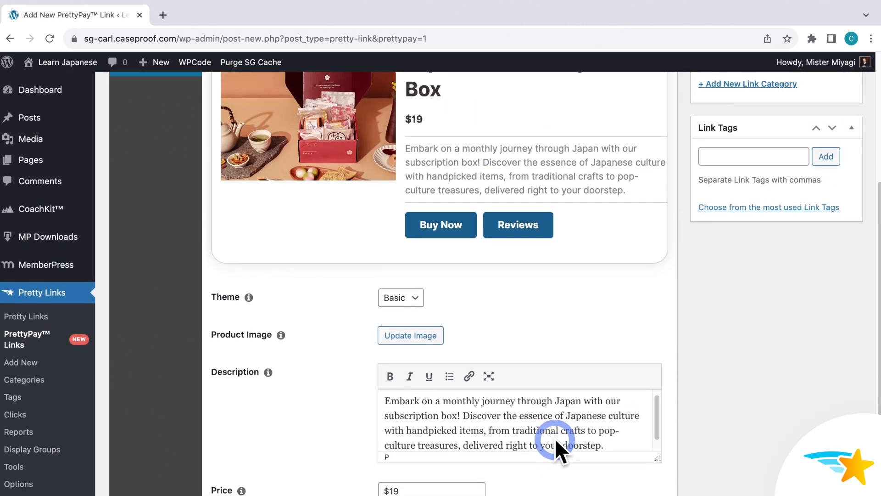
pyautogui.scroll(2, 615, 365)
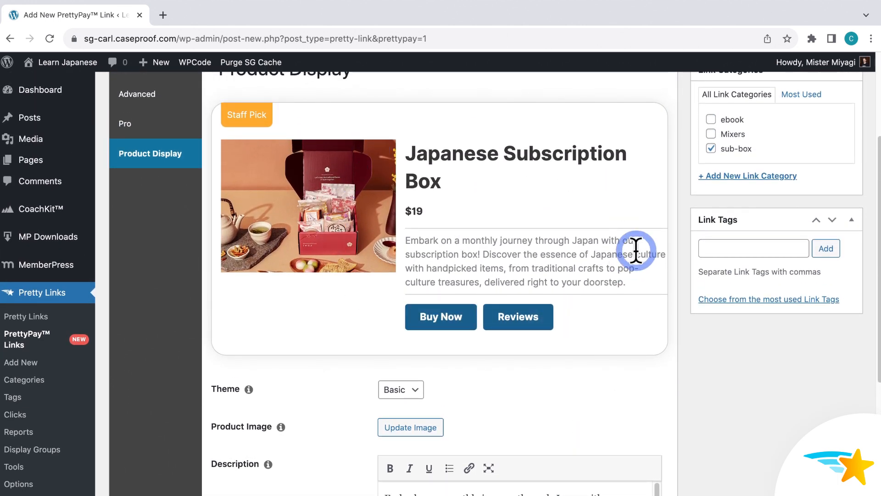
pyautogui.scroll(3, 636, 250)
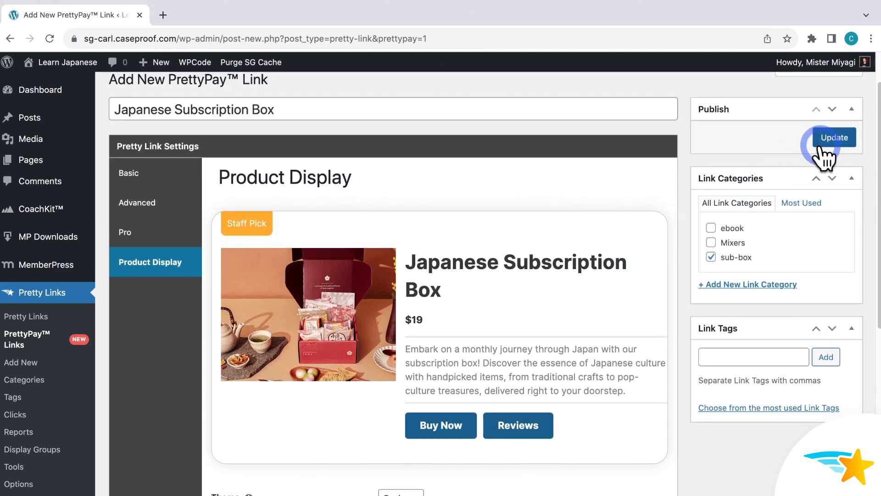
# Save the Japanese Subscription Box link, copy its product display shortcode, and go to Posts.
pyautogui.click(828, 139)
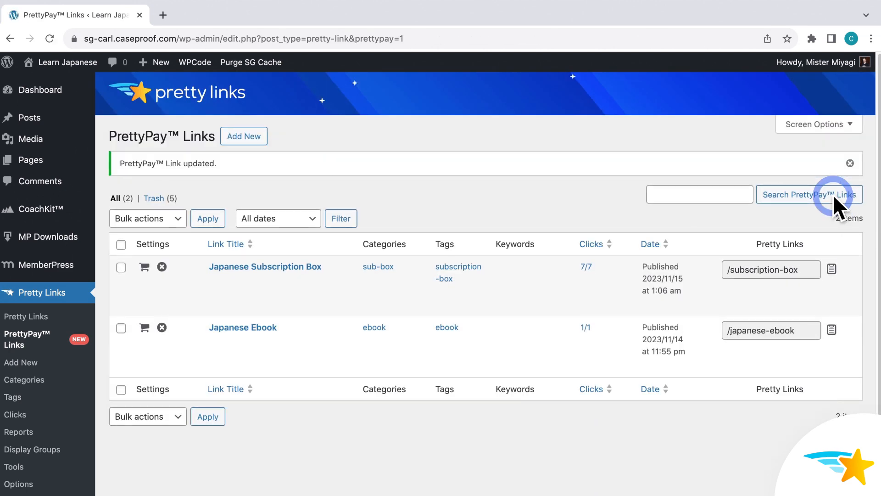
pyautogui.click(308, 267)
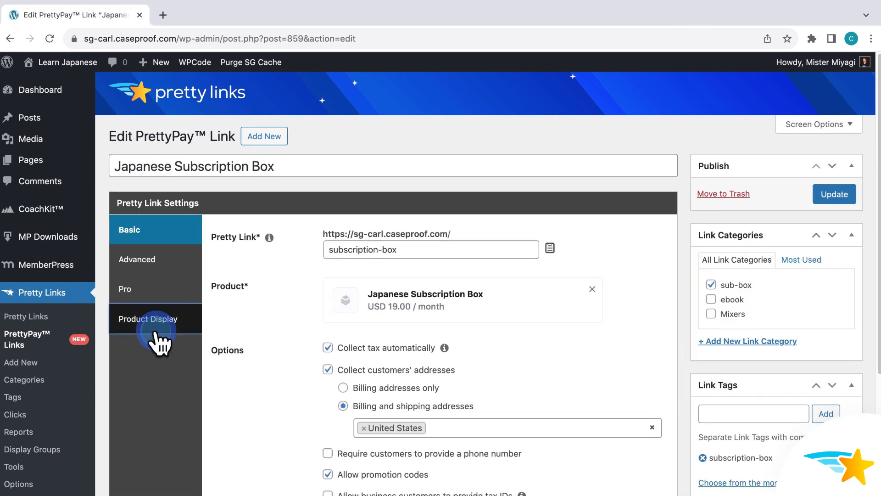
pyautogui.click(155, 332)
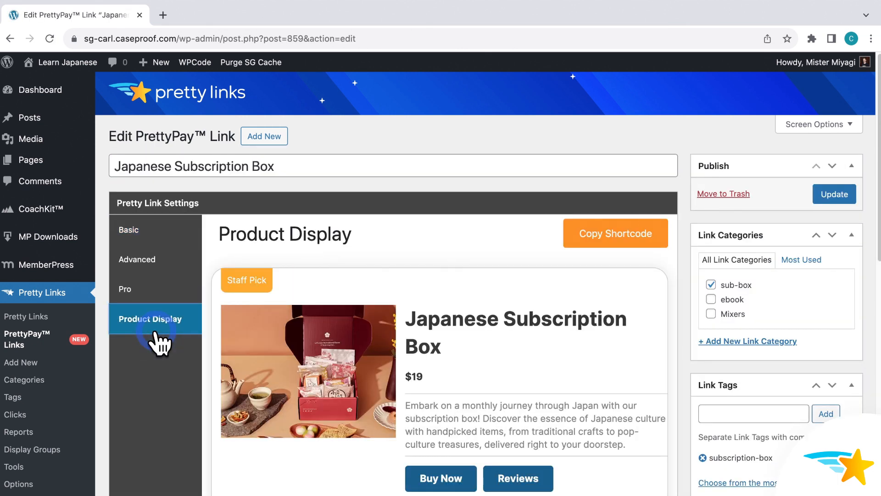
pyautogui.click(605, 242)
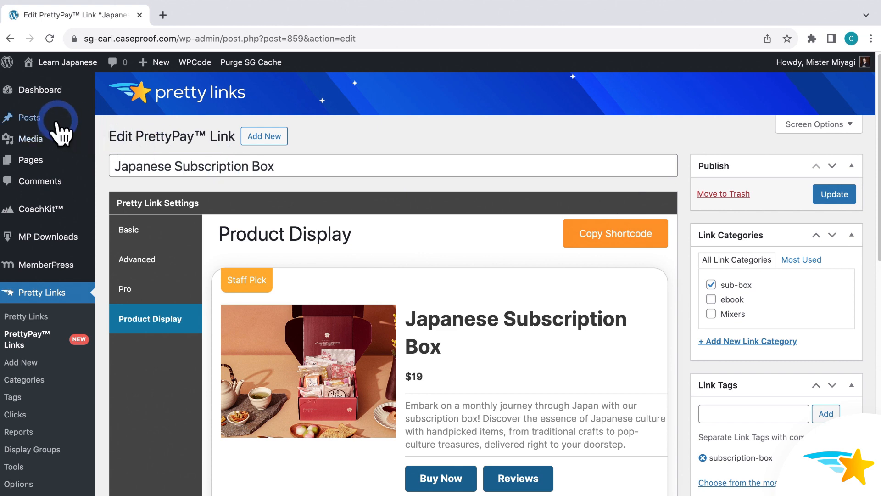
pyautogui.click(40, 120)
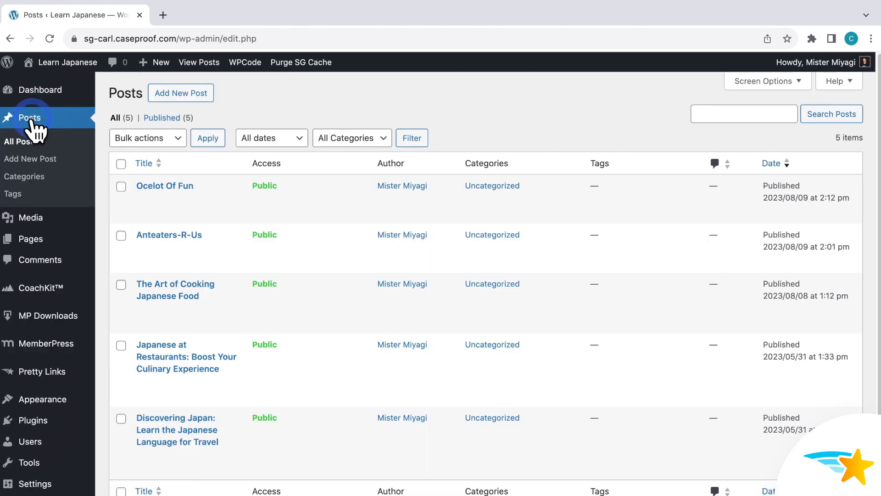
# Paste the shortcode after reason 3 in Discovering Japan, update the post and preview it.
pyautogui.click(175, 433)
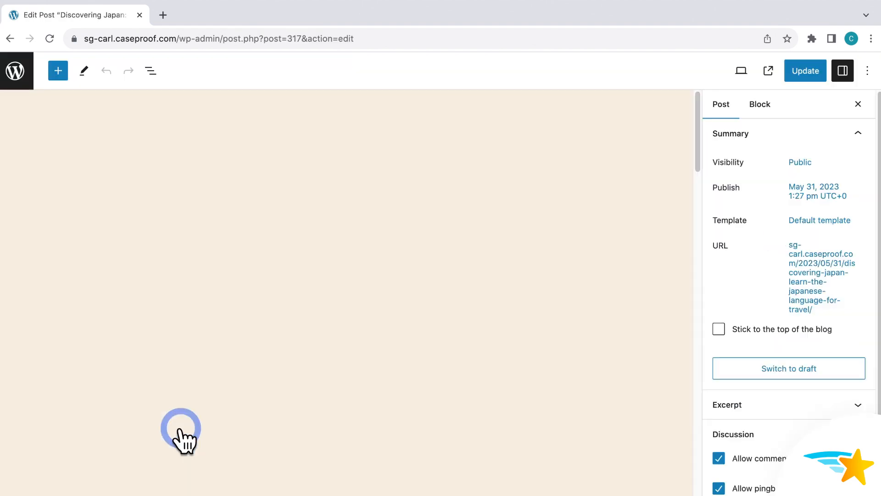
pyautogui.scroll(-1, 335, 331)
pyautogui.click(335, 332)
pyautogui.scroll(-15, 335, 331)
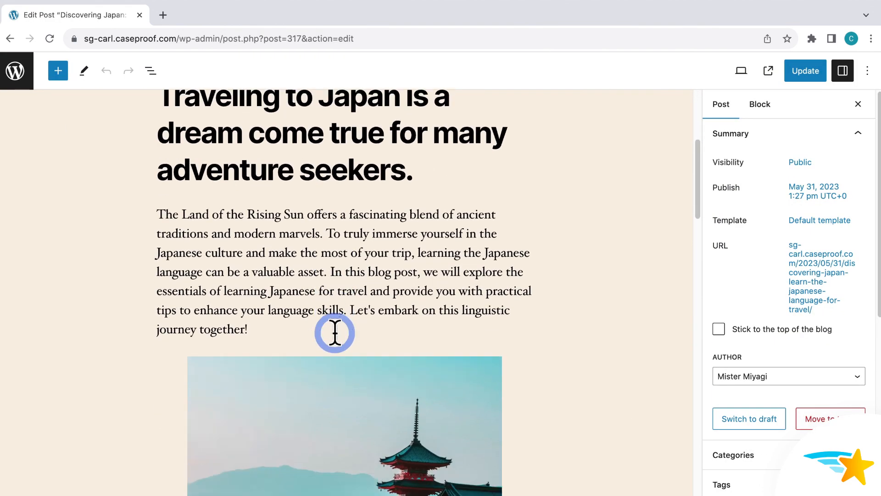
pyautogui.scroll(-5, 334, 332)
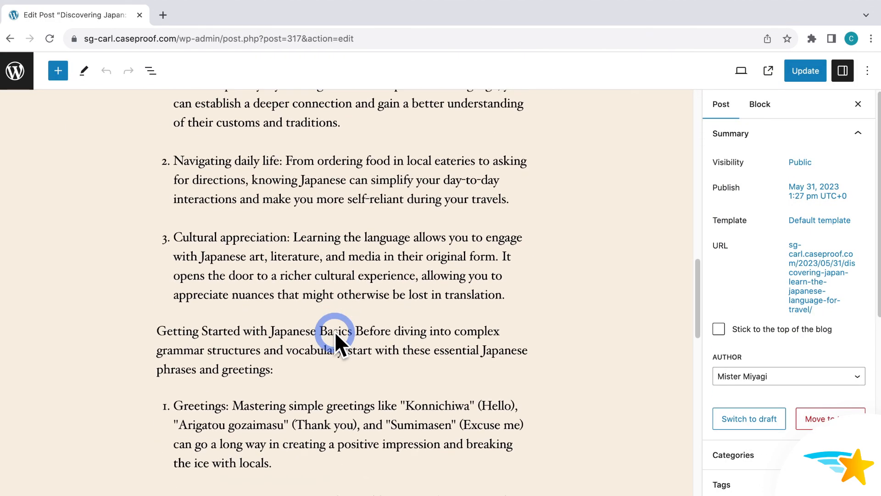
pyautogui.click(515, 296)
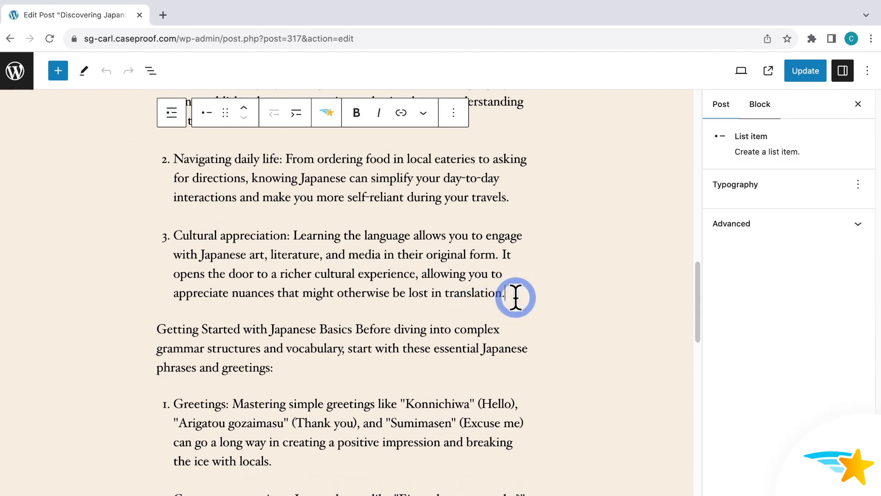
pyautogui.press('Return')
pyautogui.press('Return')
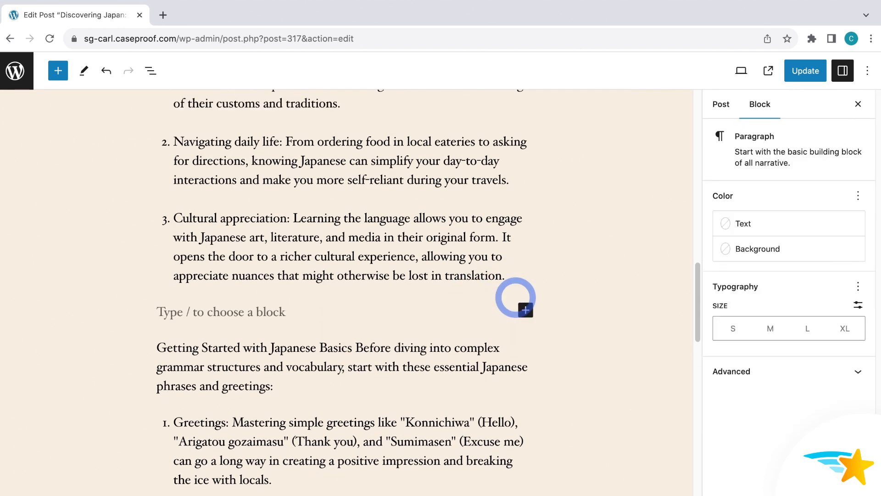
pyautogui.press('super+v')
pyautogui.click(577, 325)
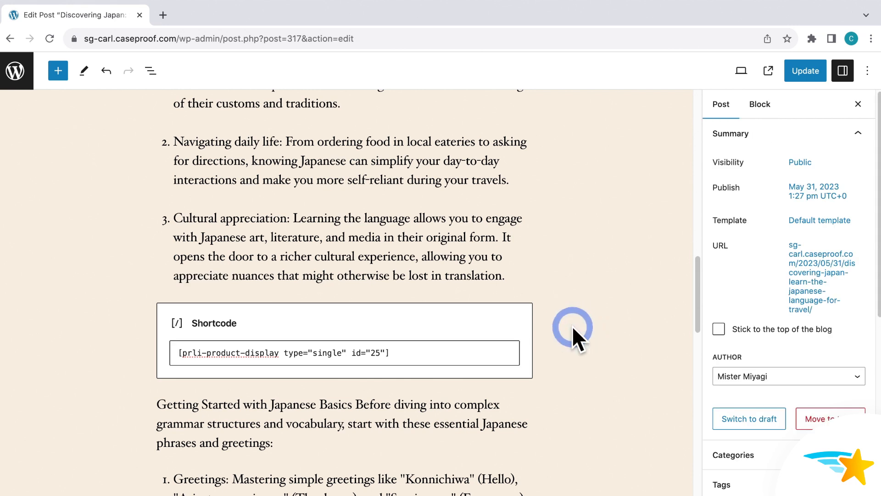
pyautogui.click(799, 78)
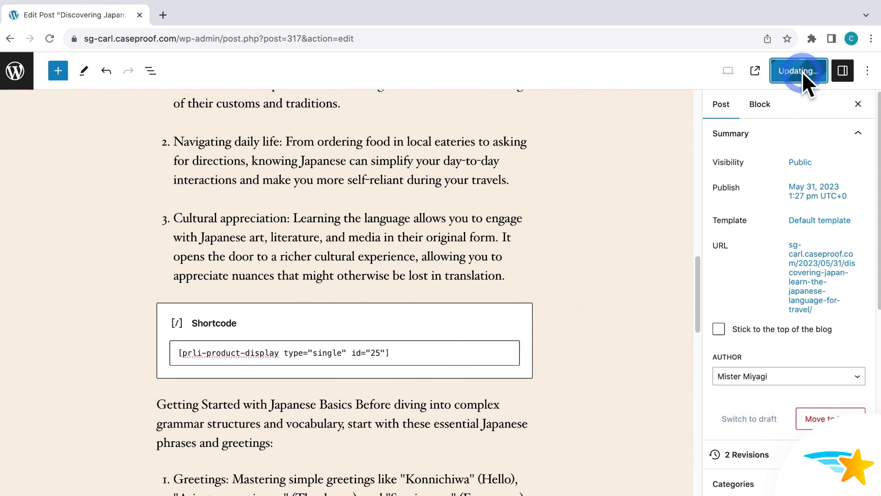
pyautogui.click(769, 70)
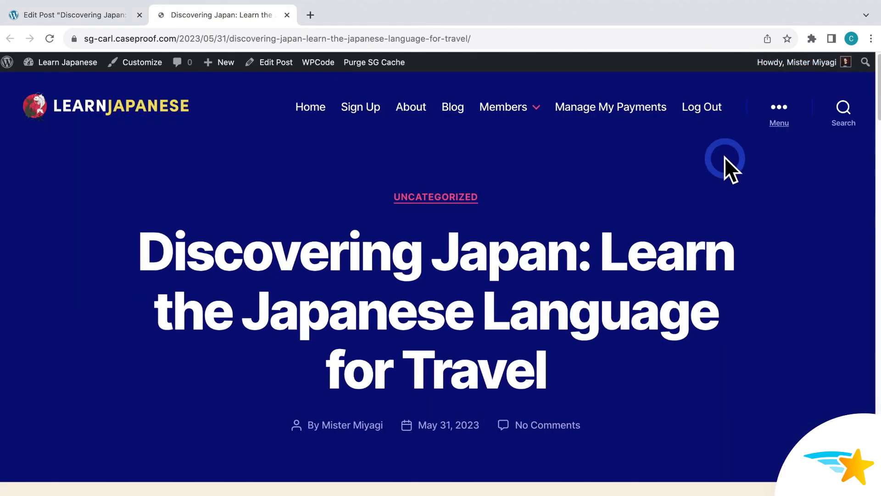
# Use the Staff Pick card's Buy Now to reach a $19.00/month Stripe checkout, then close it.
pyautogui.scroll(-20, 722, 171)
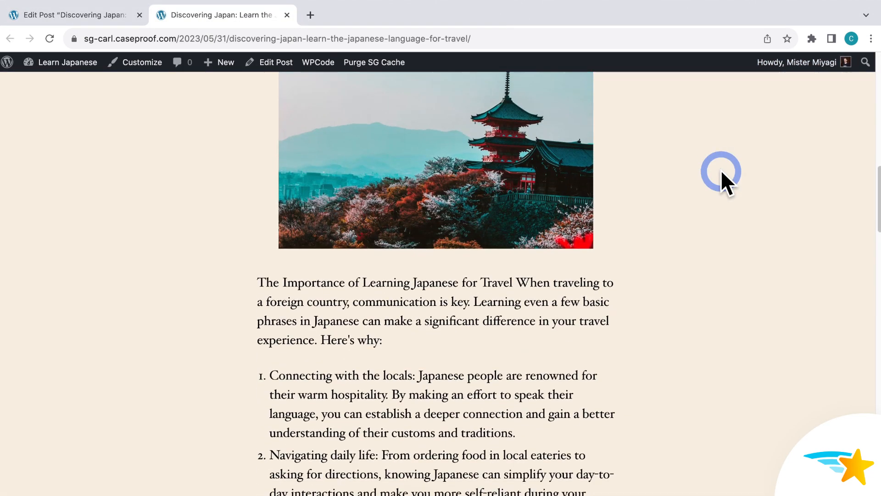
pyautogui.scroll(-5, 721, 170)
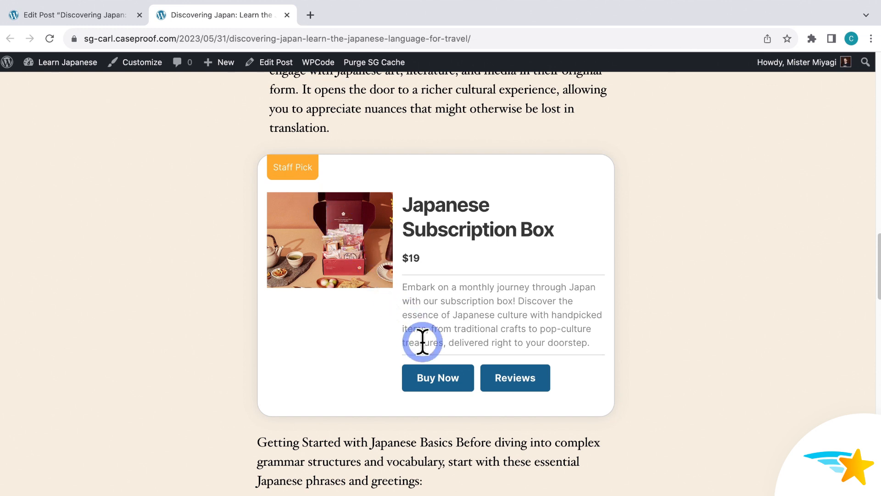
pyautogui.click(439, 378)
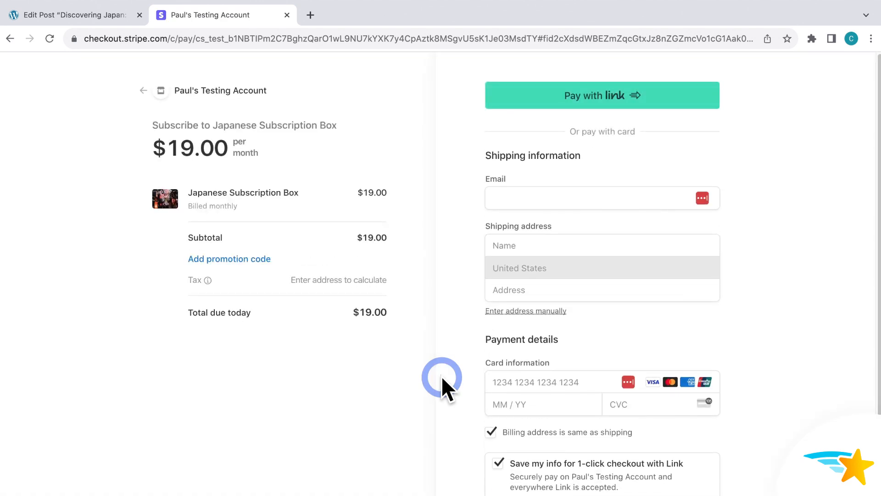
pyautogui.click(286, 16)
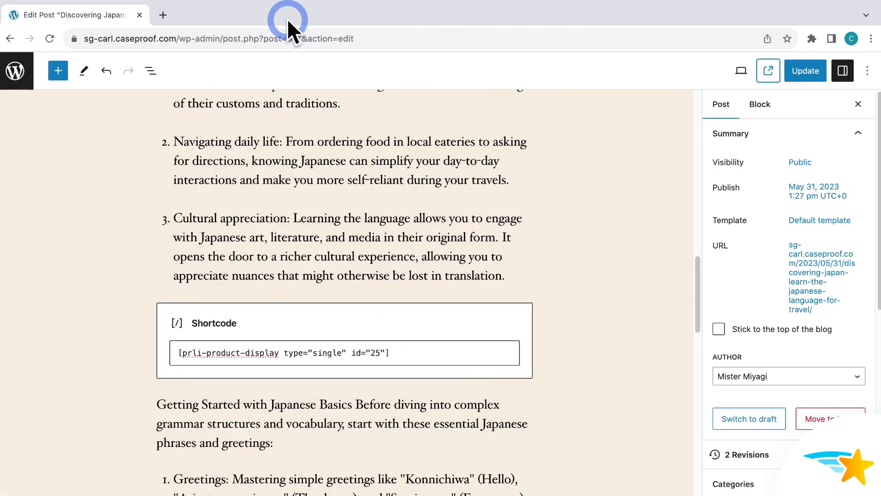
# Start a new display group from Pretty Links > Display Groups.
pyautogui.click(23, 73)
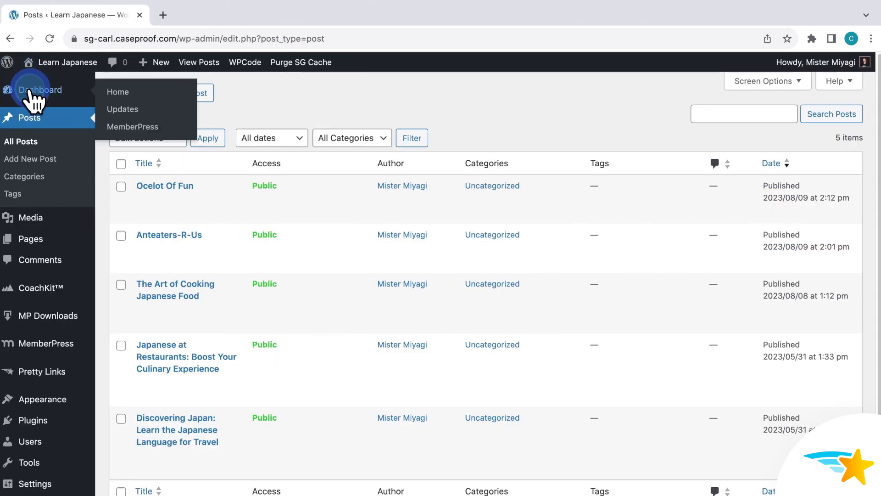
pyautogui.click(30, 90)
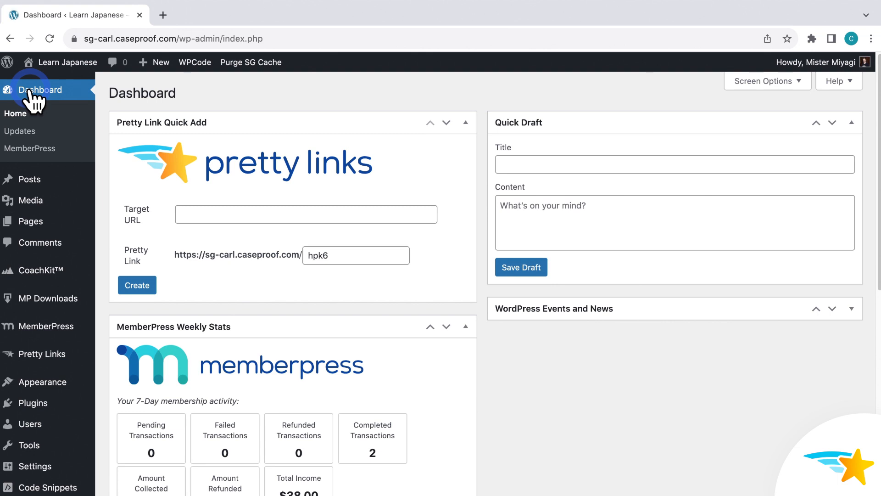
pyautogui.click(29, 90)
pyautogui.moveTo(46, 358)
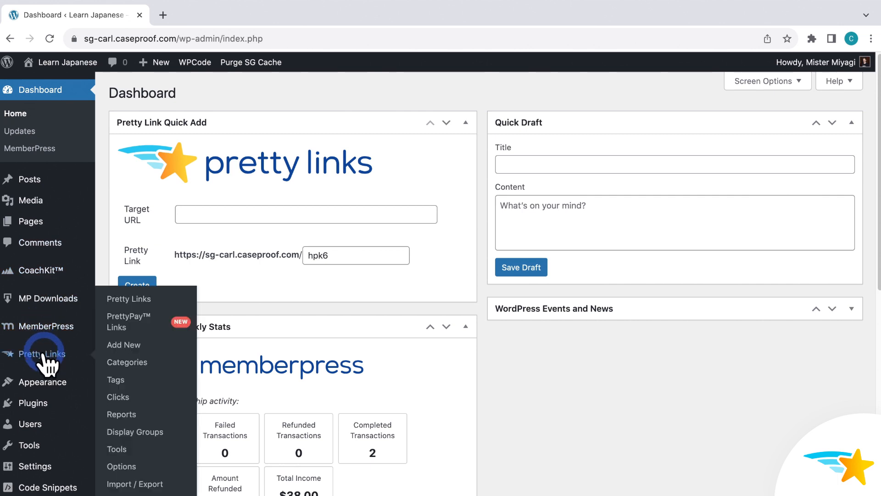
pyautogui.click(156, 434)
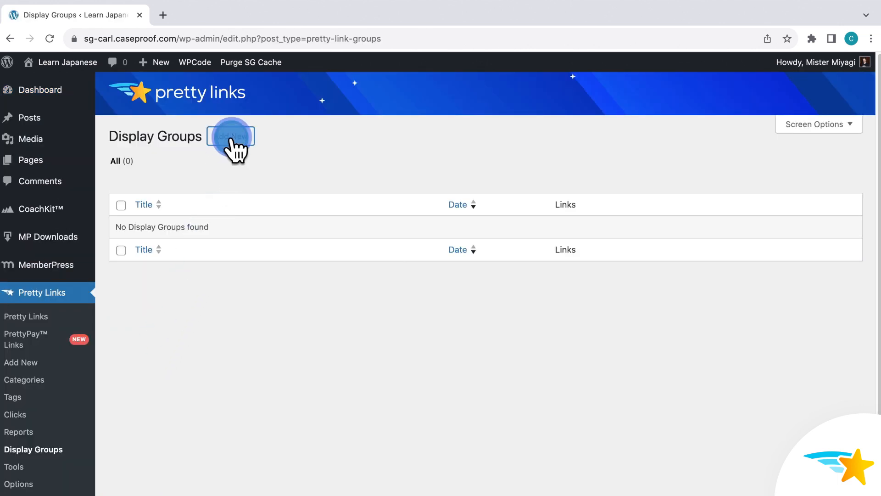
pyautogui.click(231, 138)
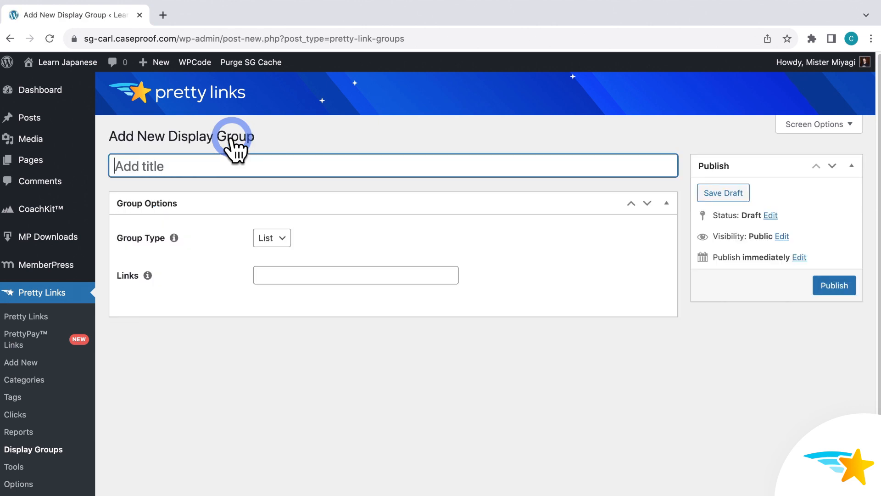
# Keep group type List and add the Japanese Ebook and Japanese Subscription Box links.
pyautogui.click(286, 239)
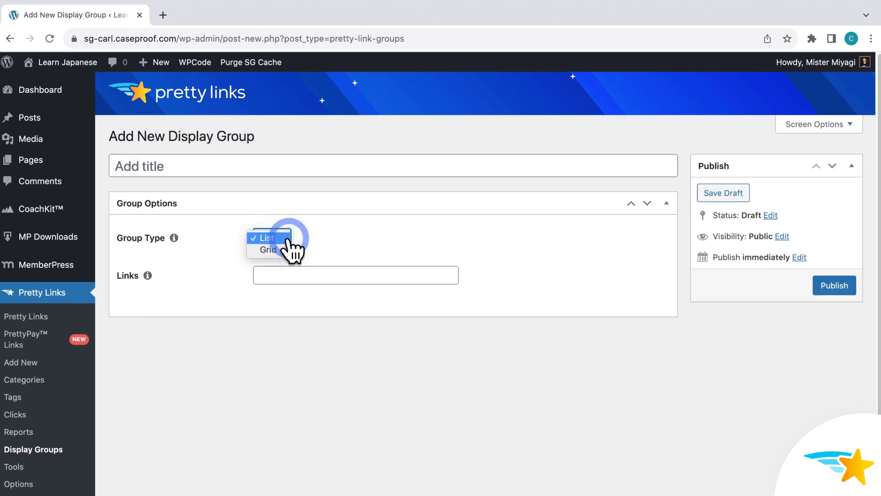
pyautogui.click(342, 247)
pyautogui.click(342, 273)
pyautogui.write('Japanese')
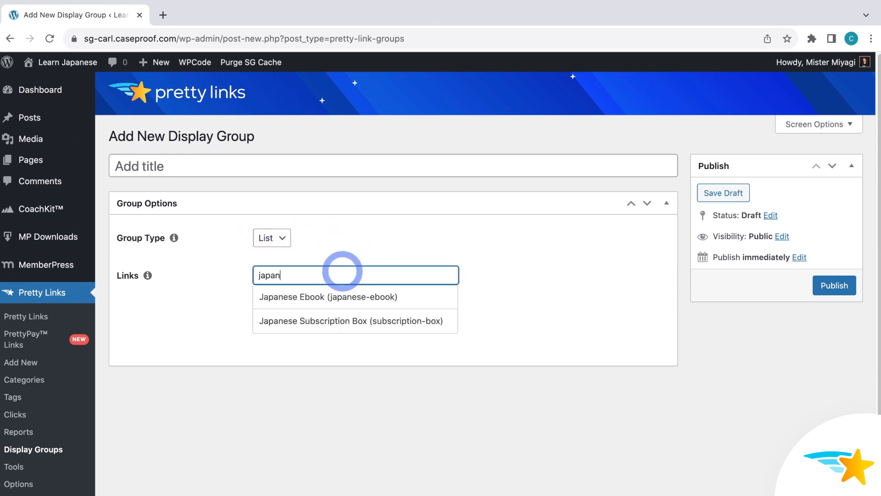
pyautogui.click(366, 299)
pyautogui.click(374, 276)
pyautogui.write('japa')
pyautogui.click(395, 317)
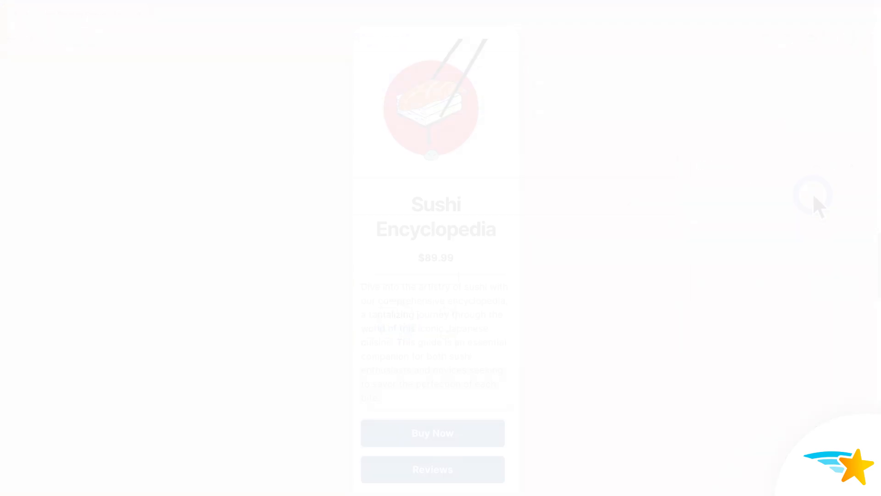
# Review the Kyoto Travel Guide and Subscription Box cards, then return to the PrettyPay Links list.
pyautogui.scroll(5, 813, 194)
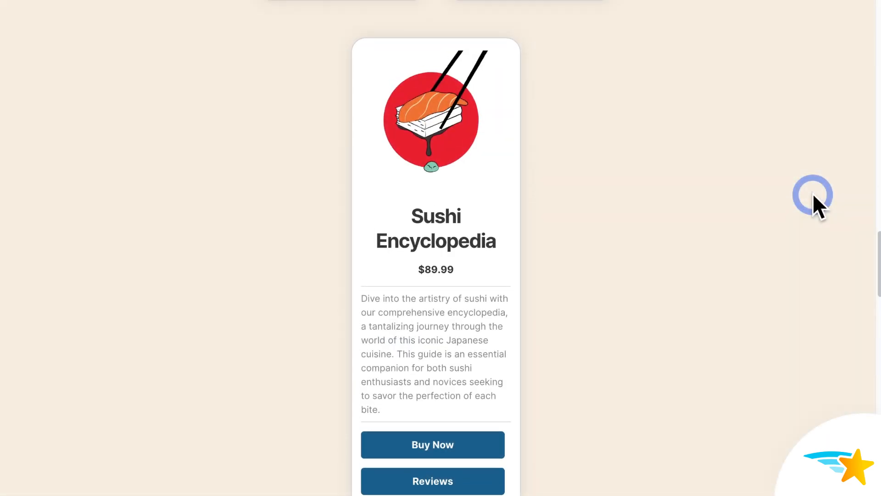
pyautogui.scroll(5, 814, 195)
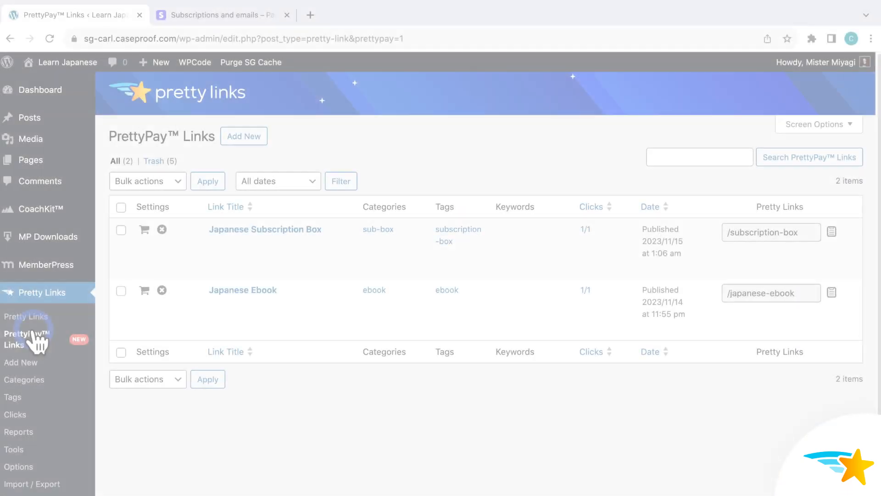
pyautogui.click(36, 338)
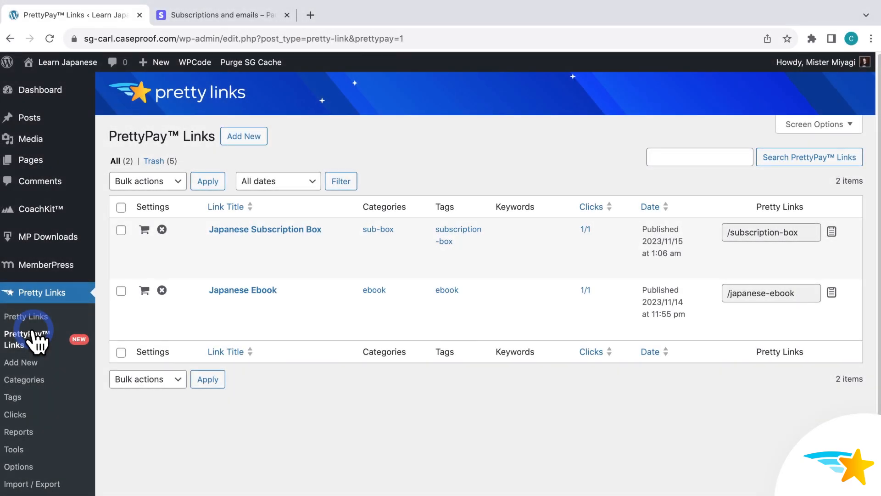